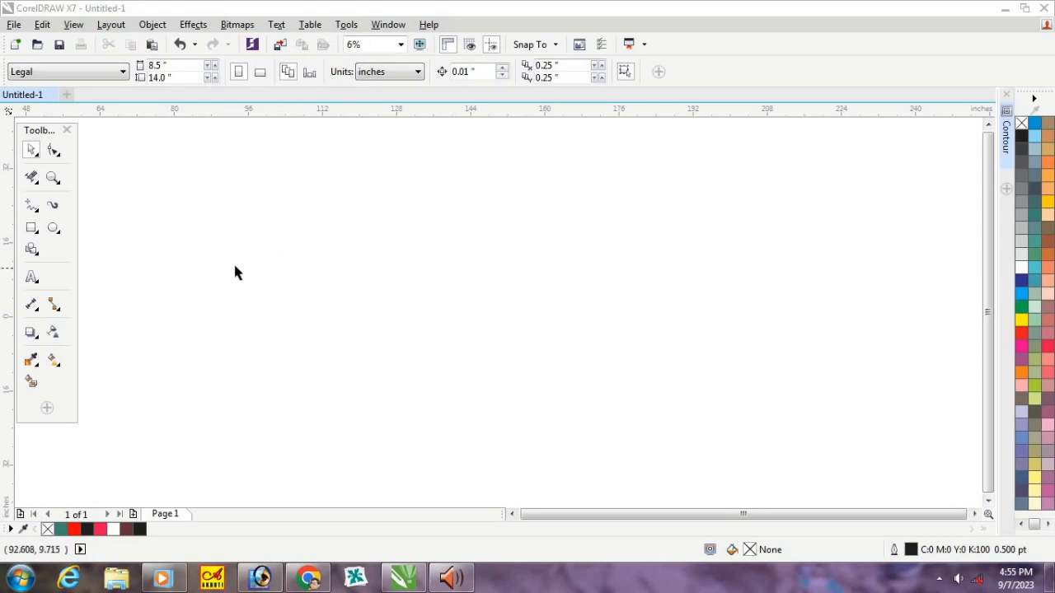
Draw a straight vertical line about 66 inches long with the Freehand tool.
left_click(31, 206)
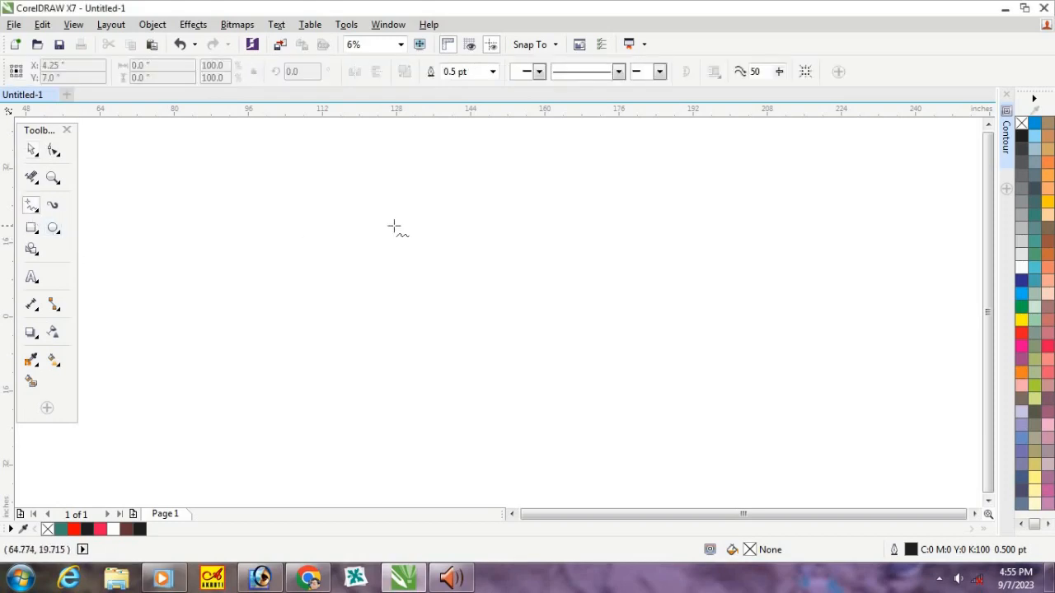
left_click(354, 168)
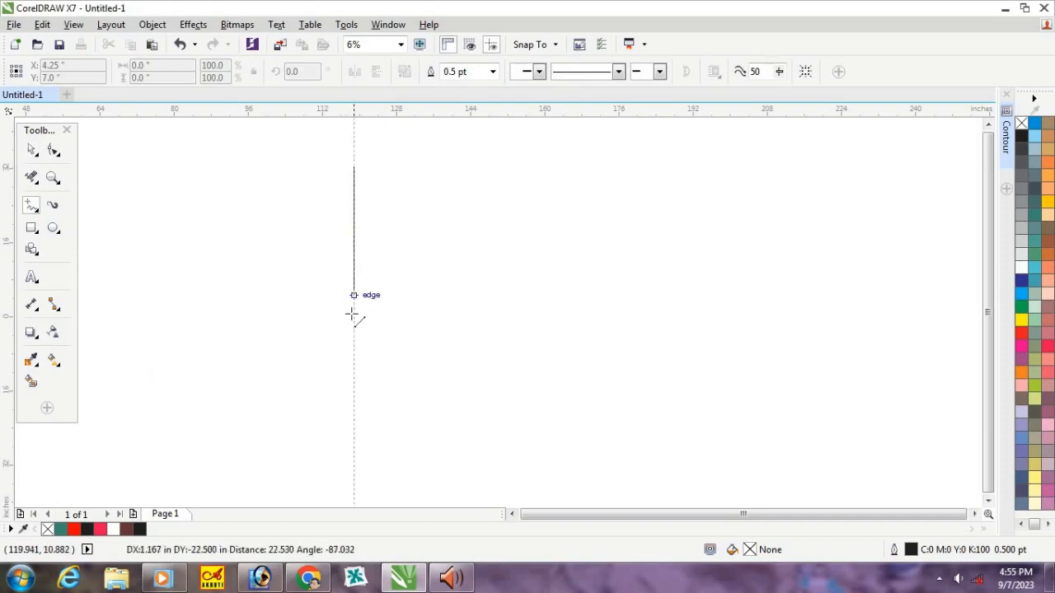
left_click(370, 475)
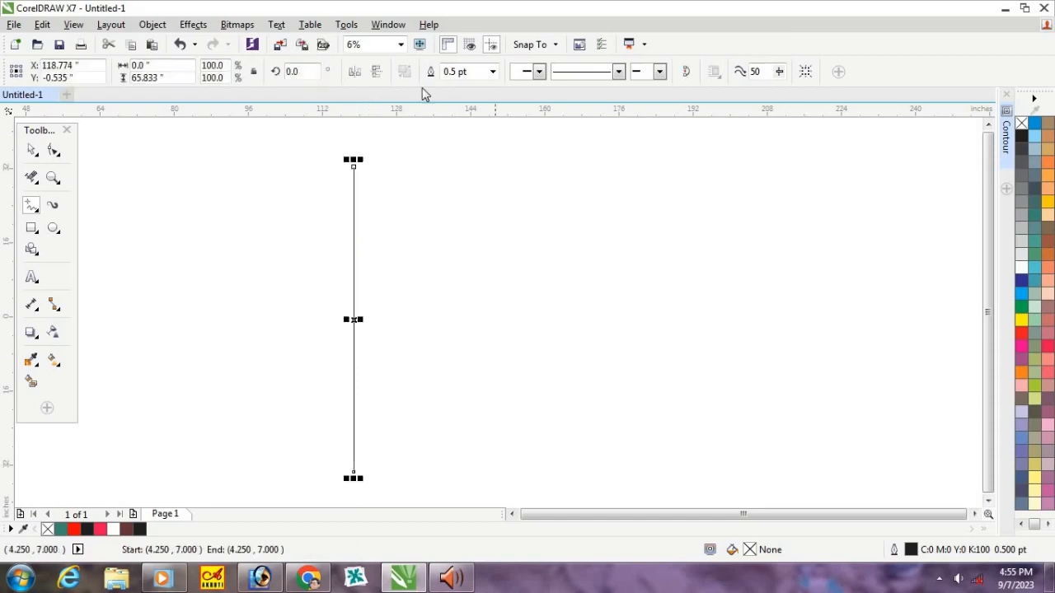
left_click(32, 150)
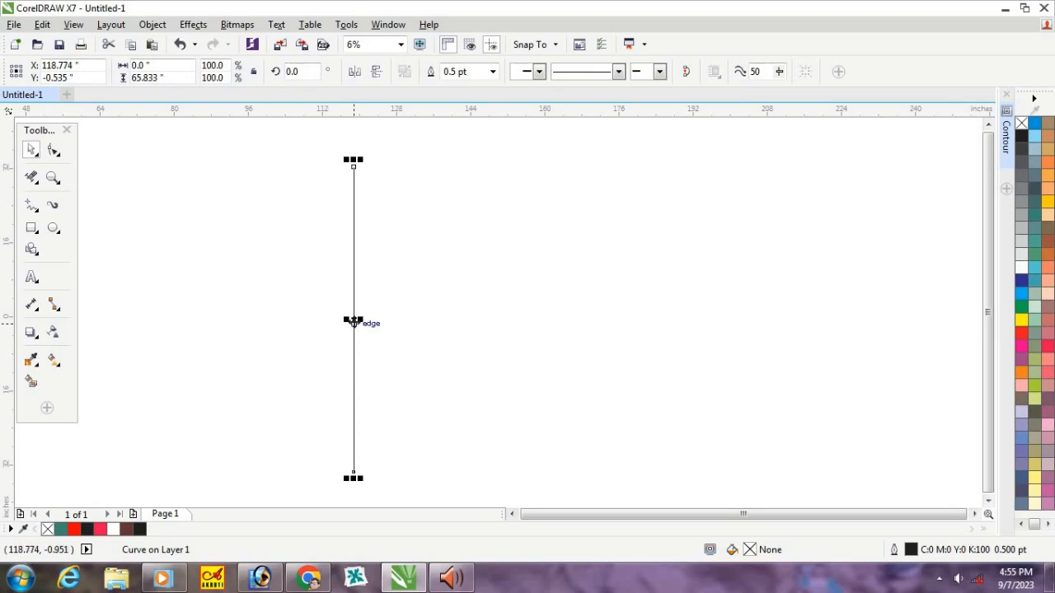
Duplicate the vertical line 4 inches to its right and repeat the duplication until there are 14 evenly spaced lines.
left_click_drag(354, 322, 372, 319)
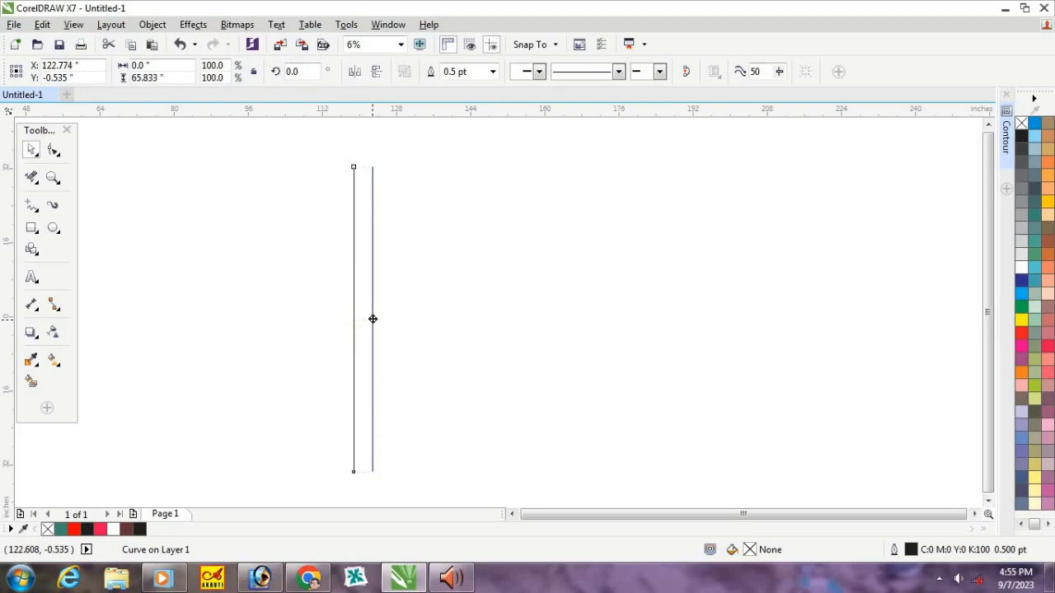
left_click_drag(372, 319, 373, 319)
right_click(373, 319)
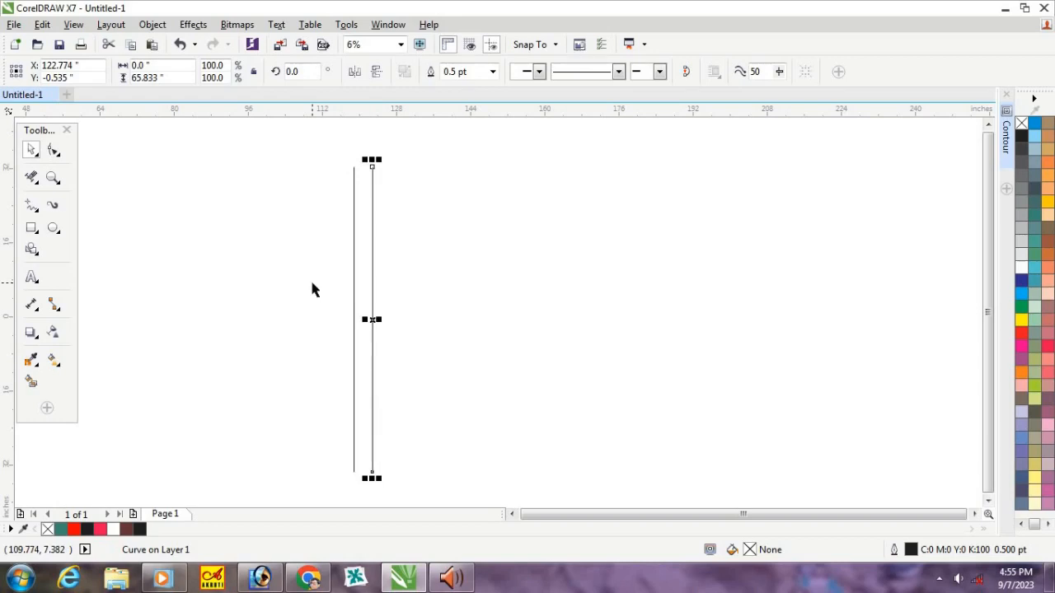
key("ctrl+r")
key("ctrl+r")
key("ctrl+r")
key("ctrl+r")
key("ctrl+r")
key("ctrl+r")
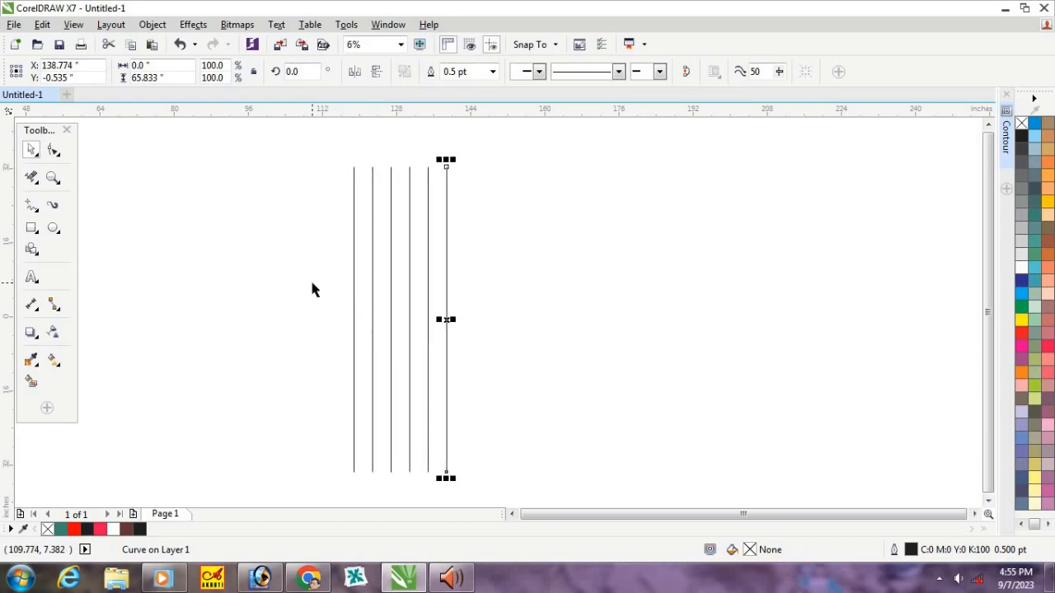
key("ctrl+r")
key("ctrl+r")
key("ctrl+r")
key("ctrl+r")
key("ctrl+r")
key("ctrl+r")
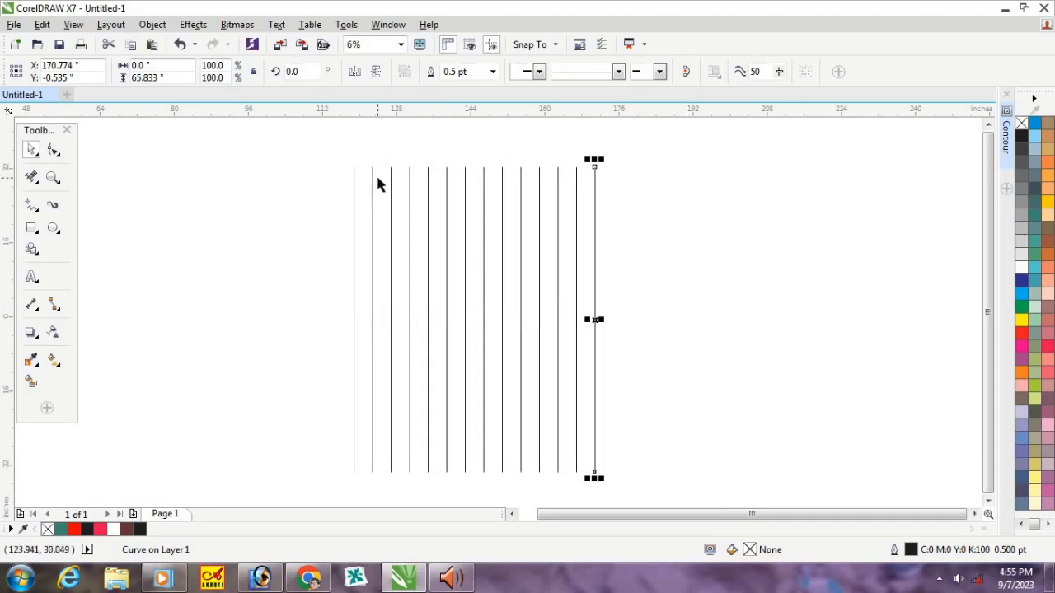
Select all 14 vertical lines and group them.
scroll(377, 182, "down", 1)
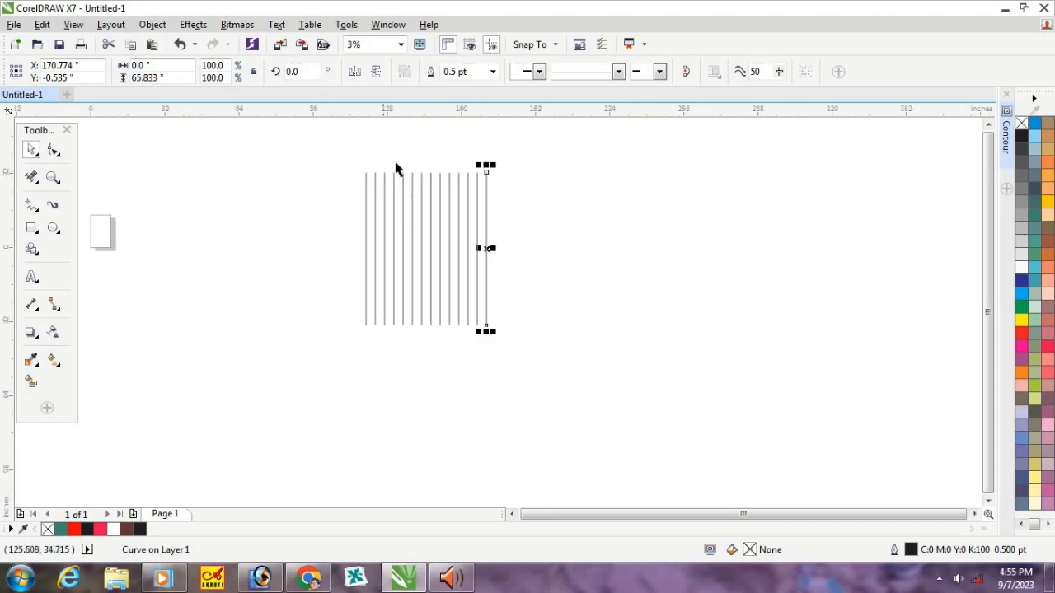
scroll(396, 160, "up", 1)
left_click_drag(607, 497, 273, 150)
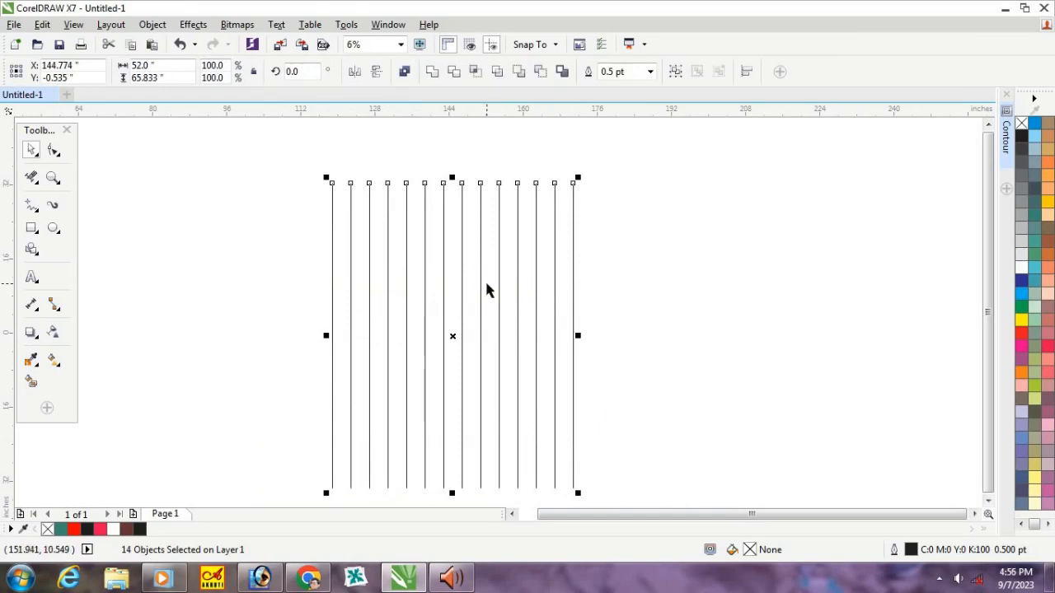
key("ctrl+g")
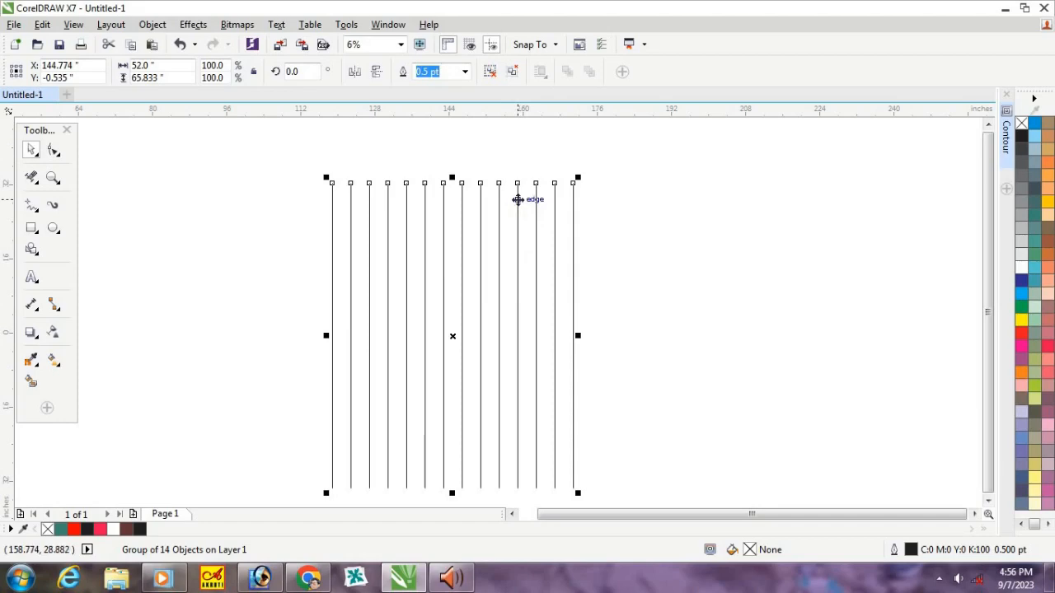
Place a copy of the line group rotated to 270 degrees about its centre over the original, forming a crossed grid.
left_click(518, 200)
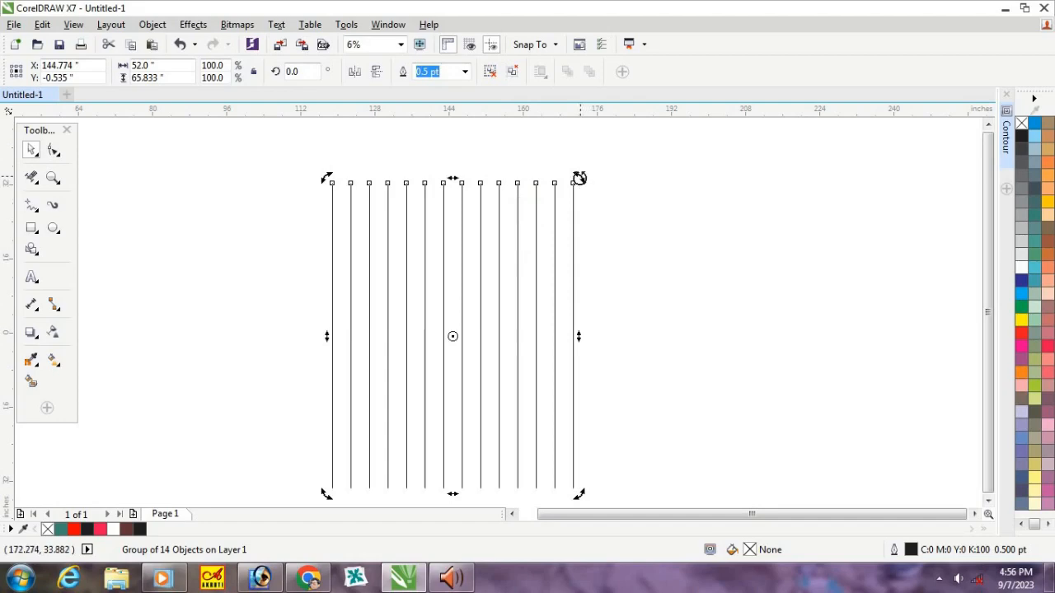
left_click_drag(579, 178, 574, 448)
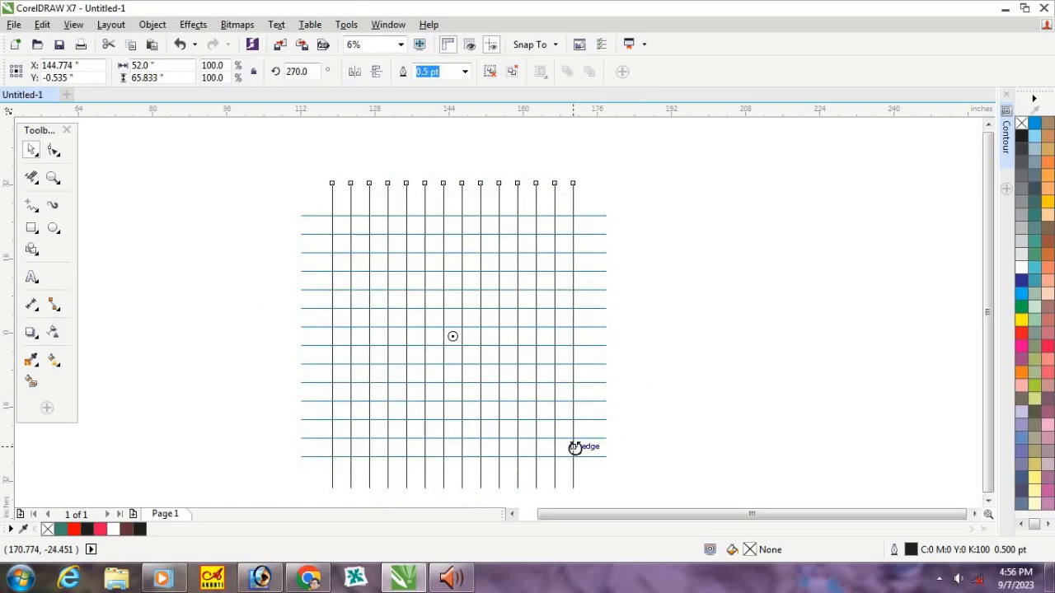
left_click_drag(575, 448, 575, 446)
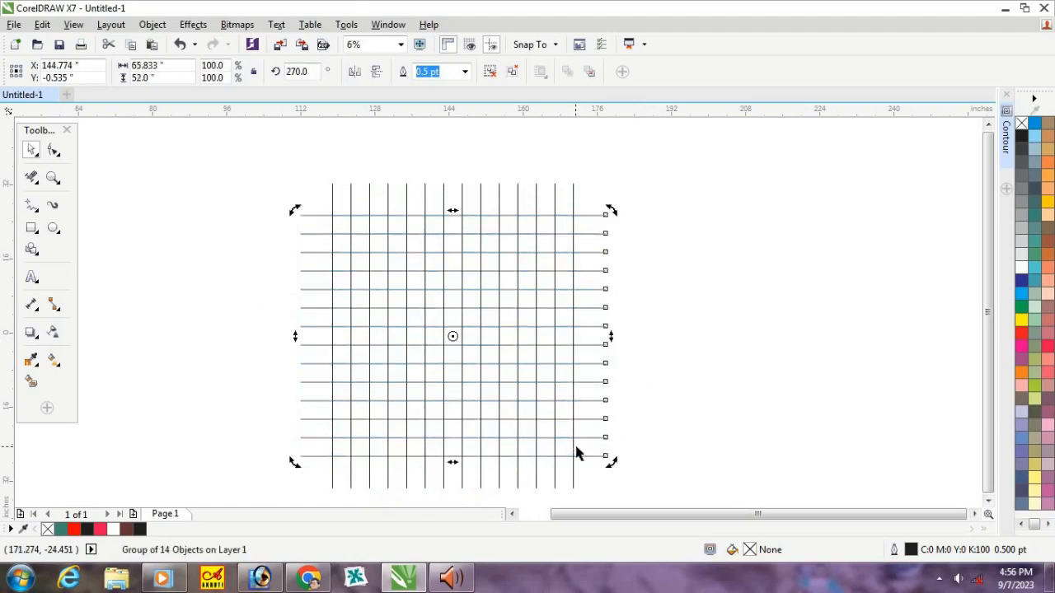
left_click(712, 283)
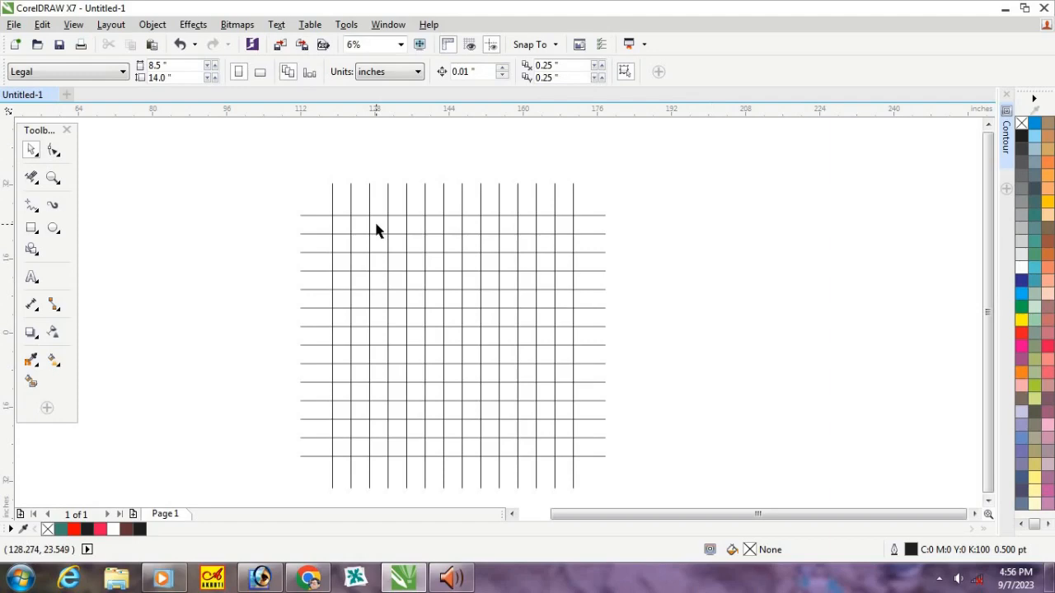
Draw a basic heart shape about 52 by 52 inches over the grid, from its upper-left to its lower-right outer intersection.
left_click(31, 251)
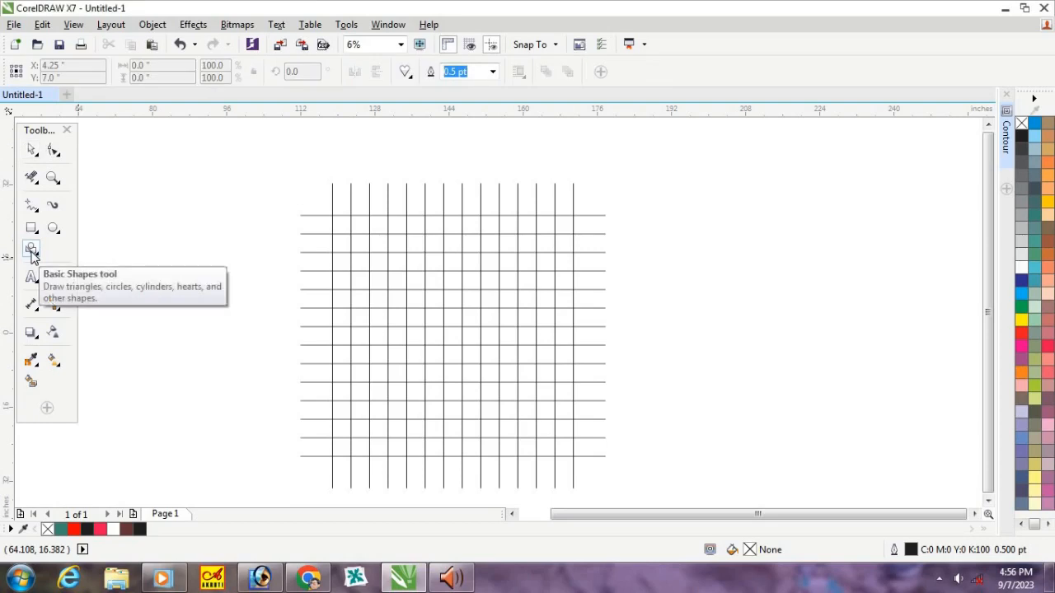
left_click(405, 73)
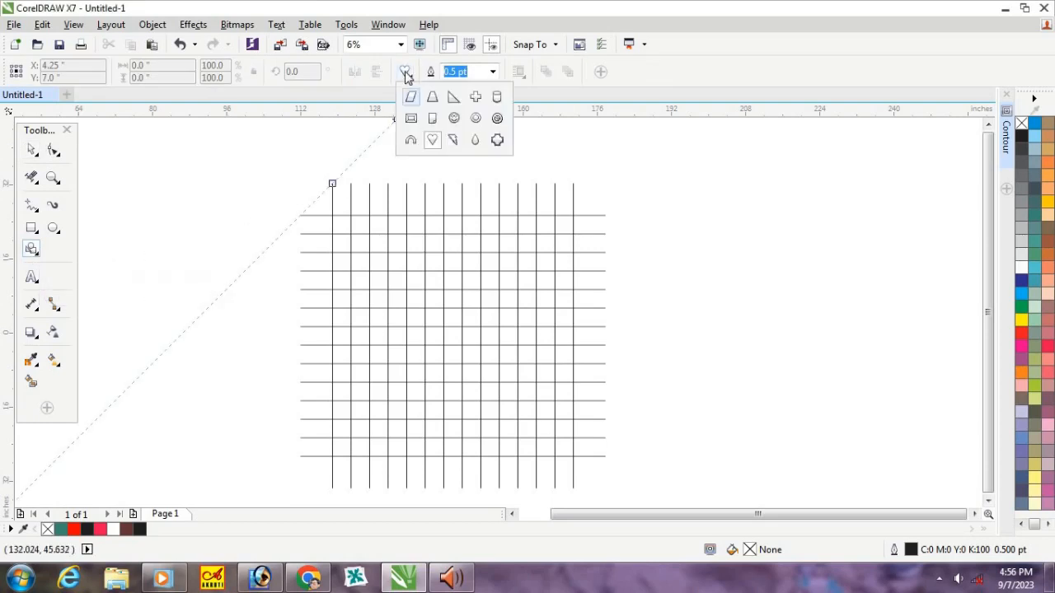
left_click(433, 141)
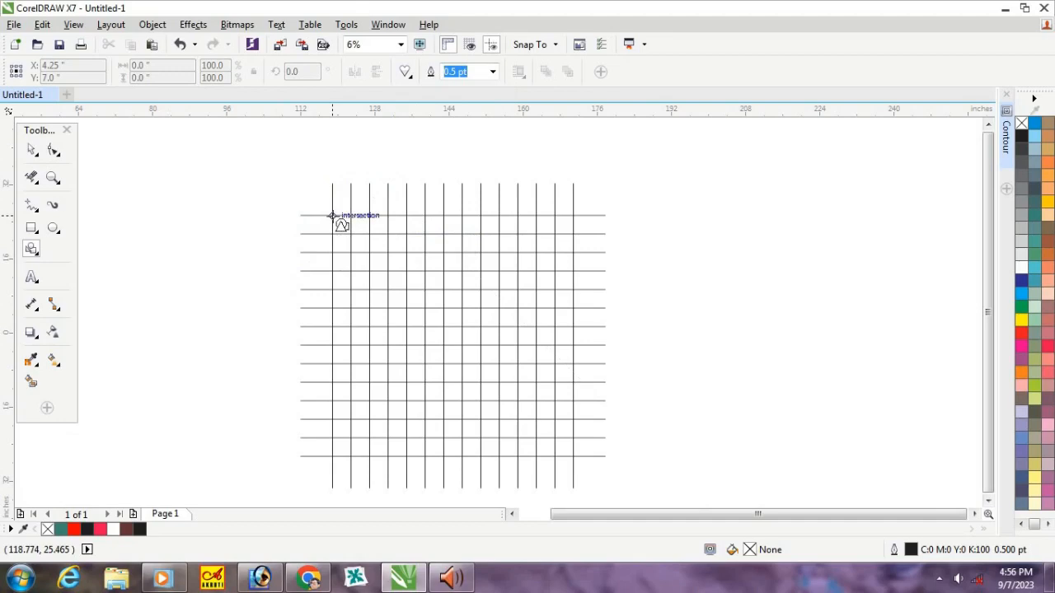
left_click_drag(338, 221, 583, 467)
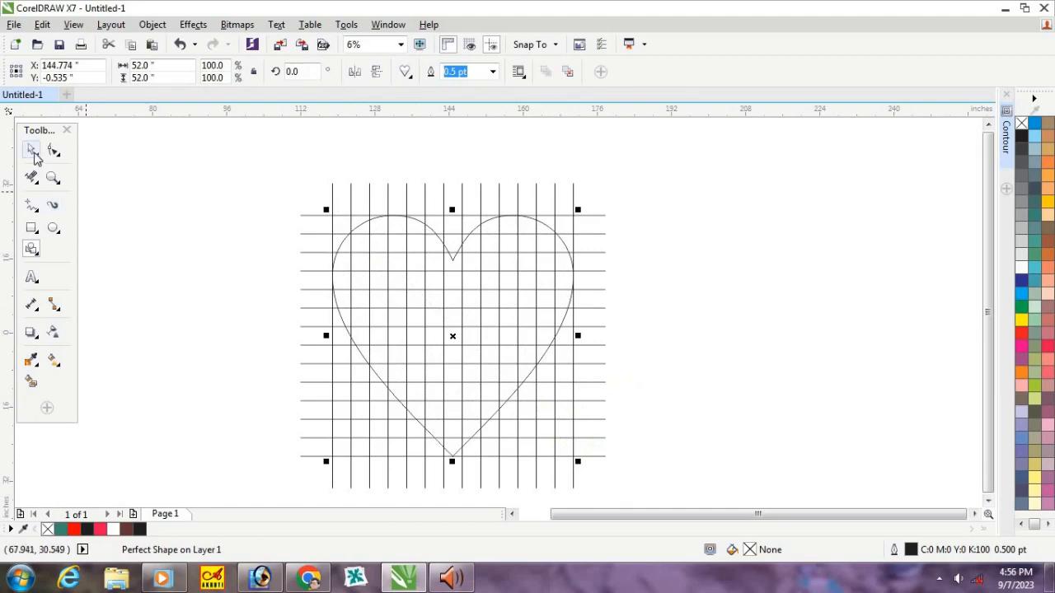
left_click(31, 149)
left_click(225, 216)
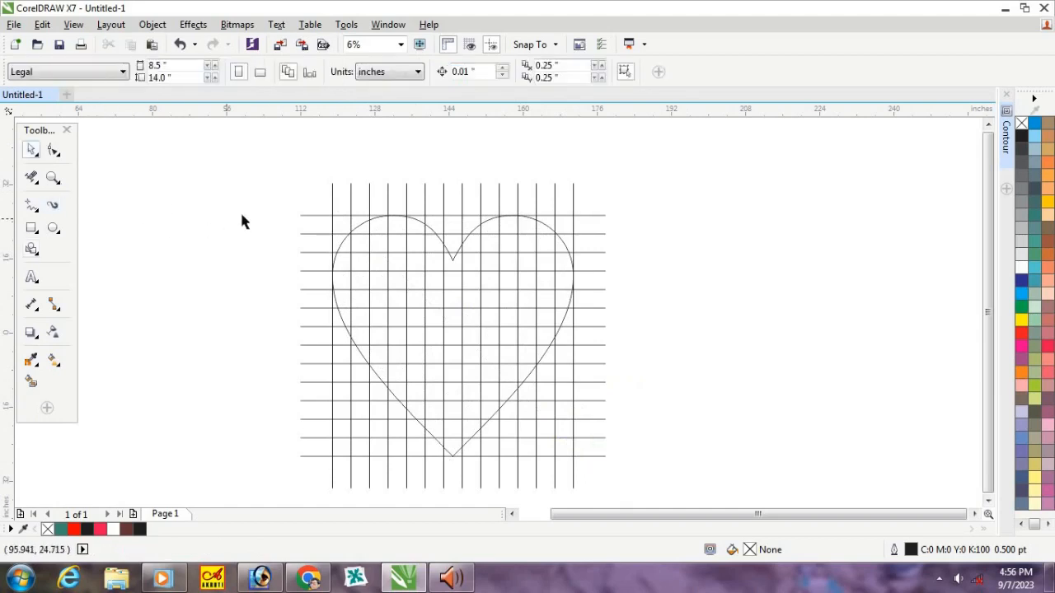
Select the heart and show the Contour settings.
left_click(416, 227)
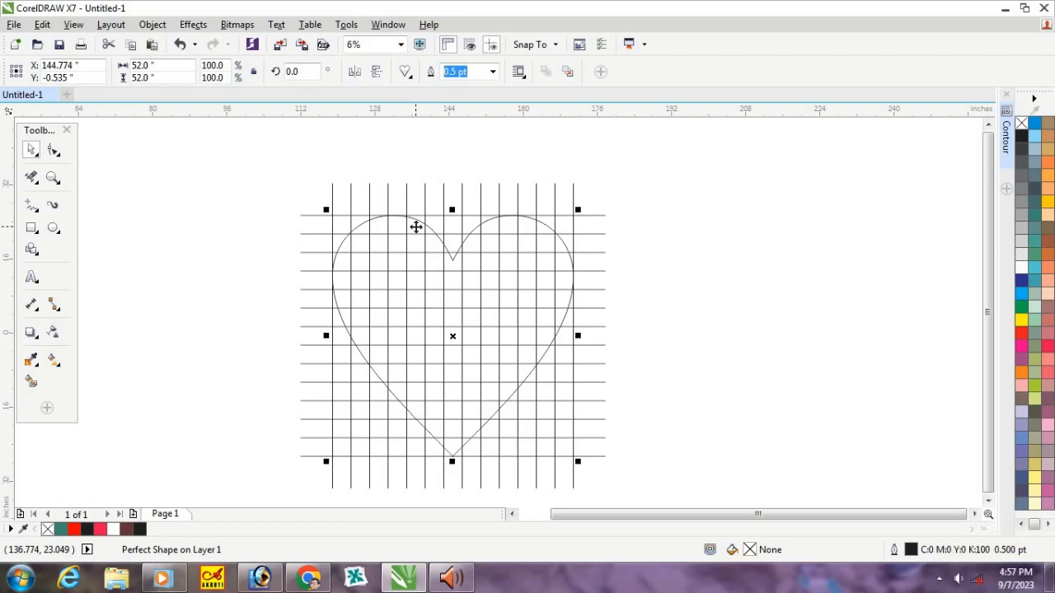
key("ctrl+F9")
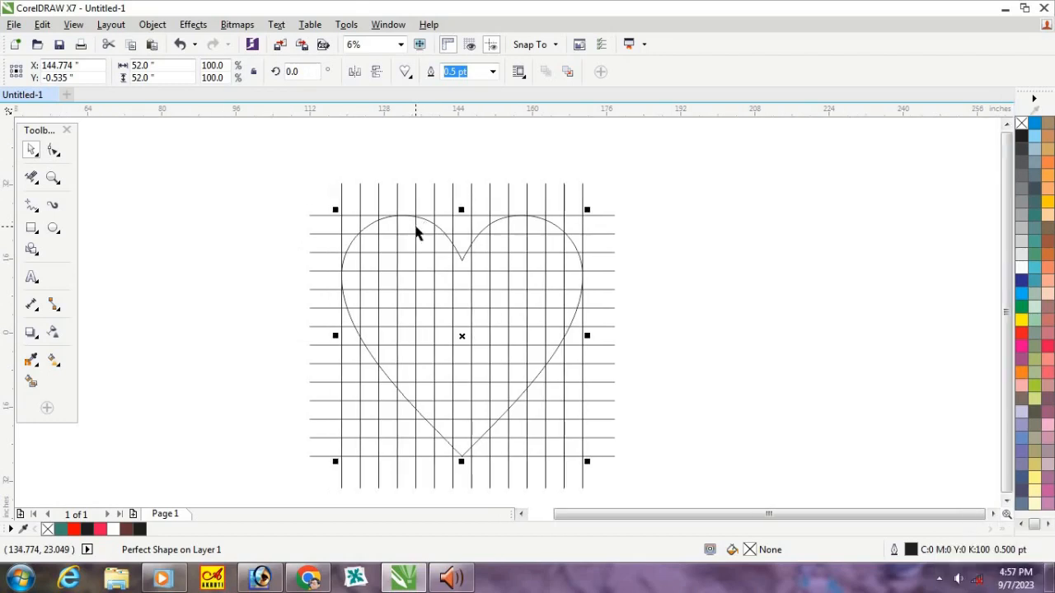
key("ctrl+F9")
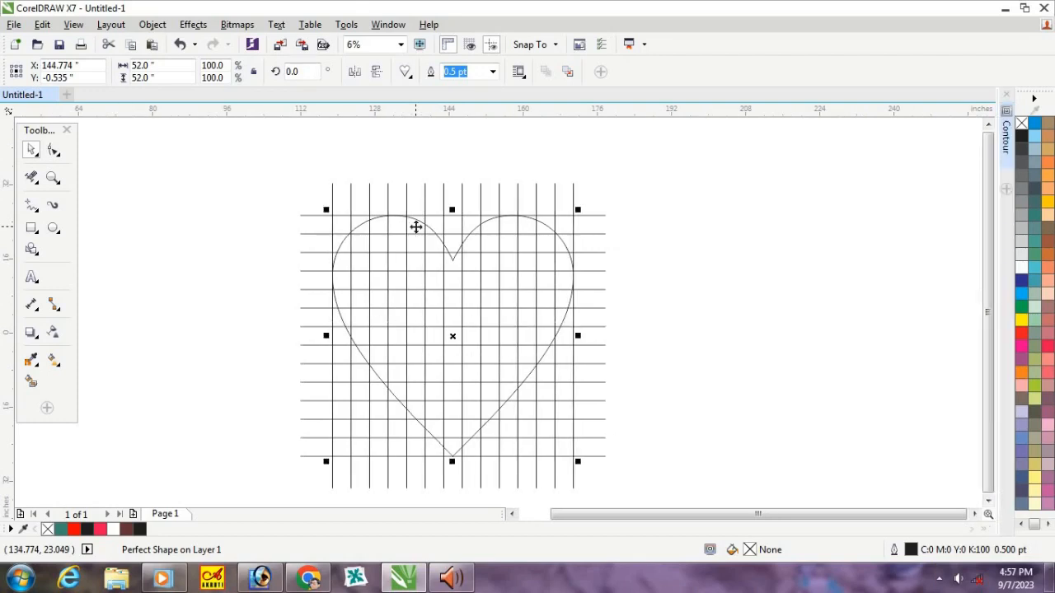
left_click(1006, 145)
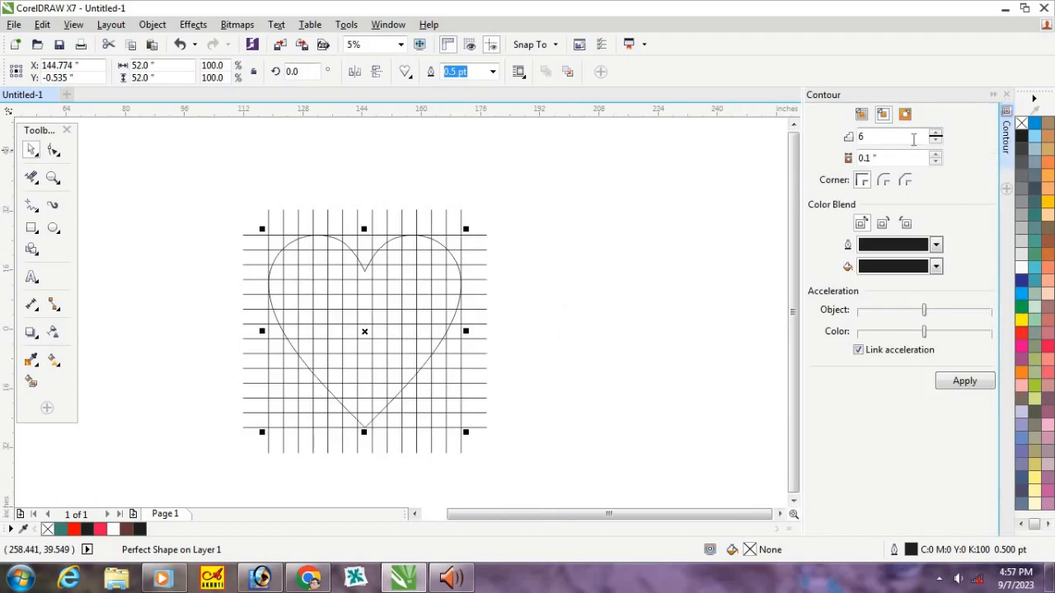
Try an inside contour on the heart with 6 steps and a 0.1 inch offset.
left_click_drag(891, 136, 835, 141)
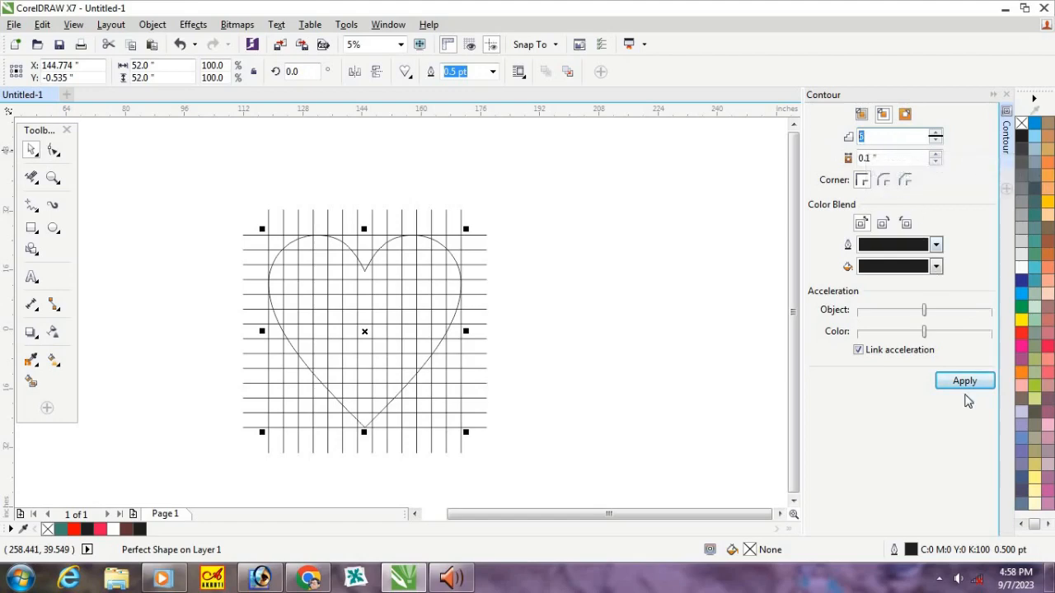
left_click(960, 383)
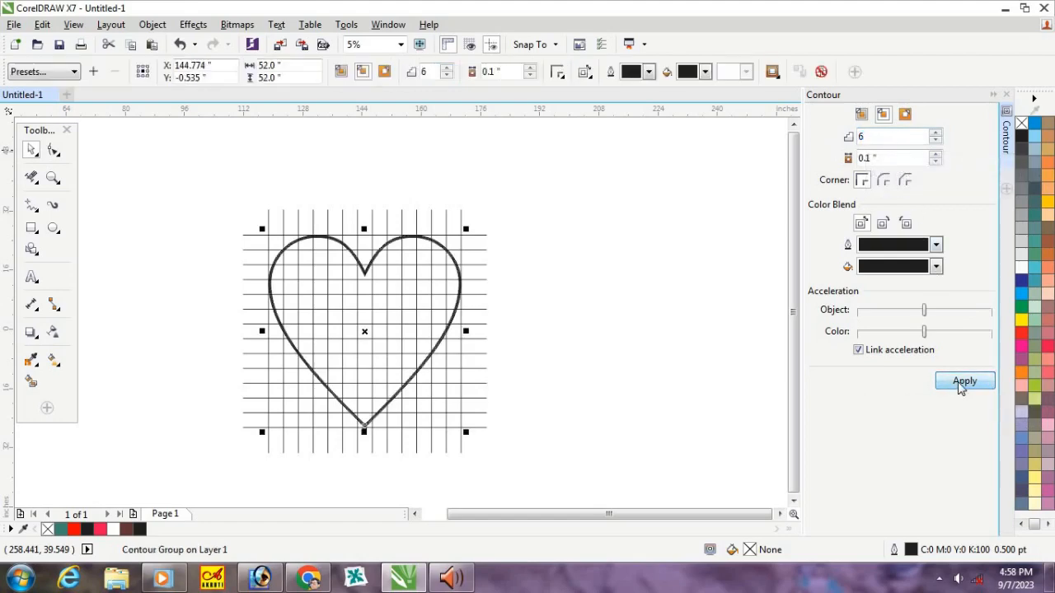
scroll(455, 284, "up", 2)
scroll(455, 285, "up", 2)
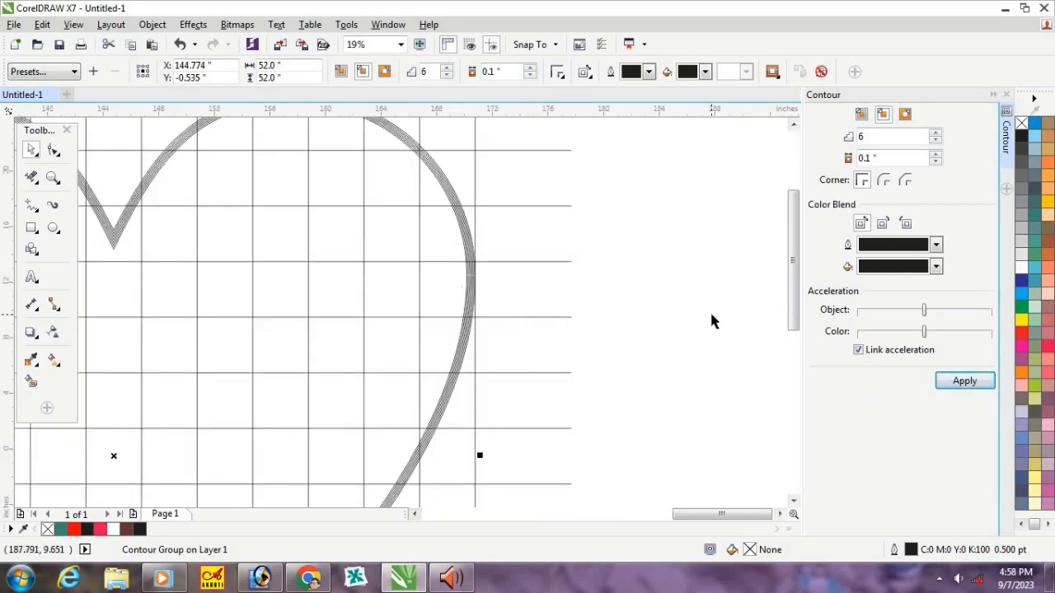
key("ctrl+z")
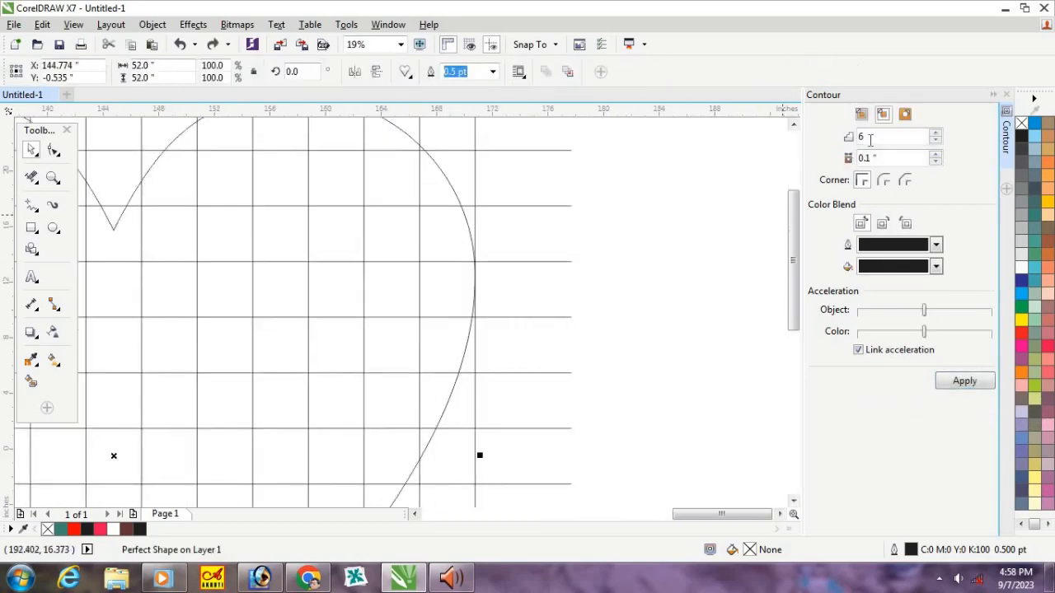
Try an inside contour on the heart with 20 steps and a 0.1 inch offset.
type("20")
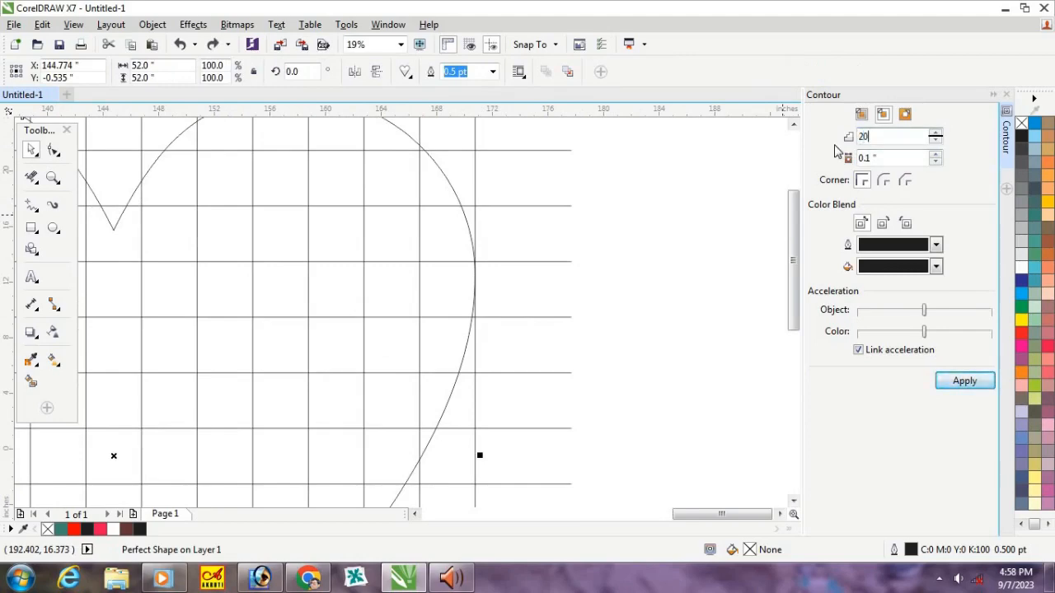
key("Return")
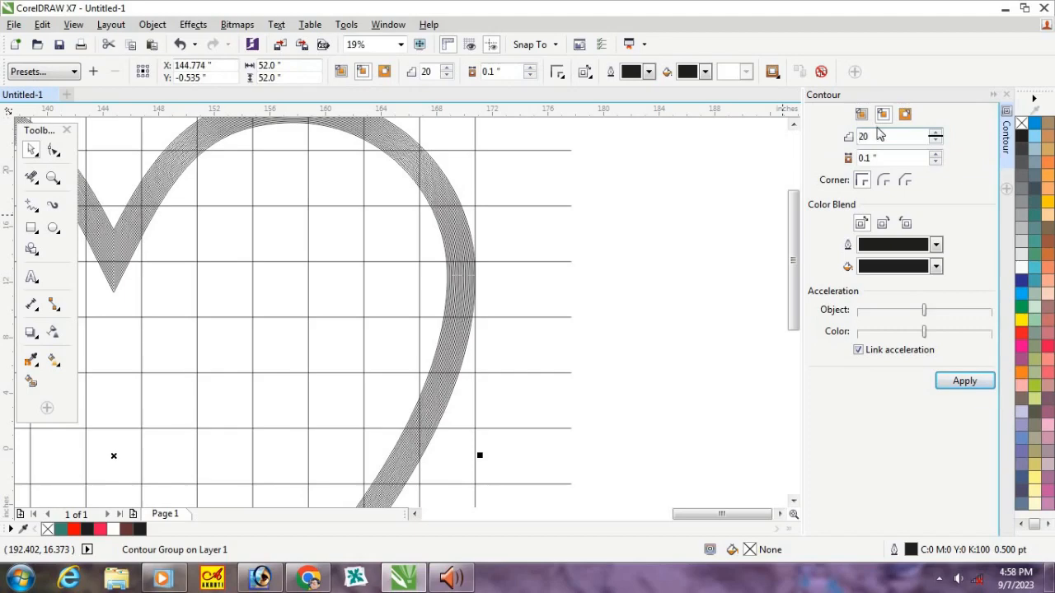
key("ctrl+z")
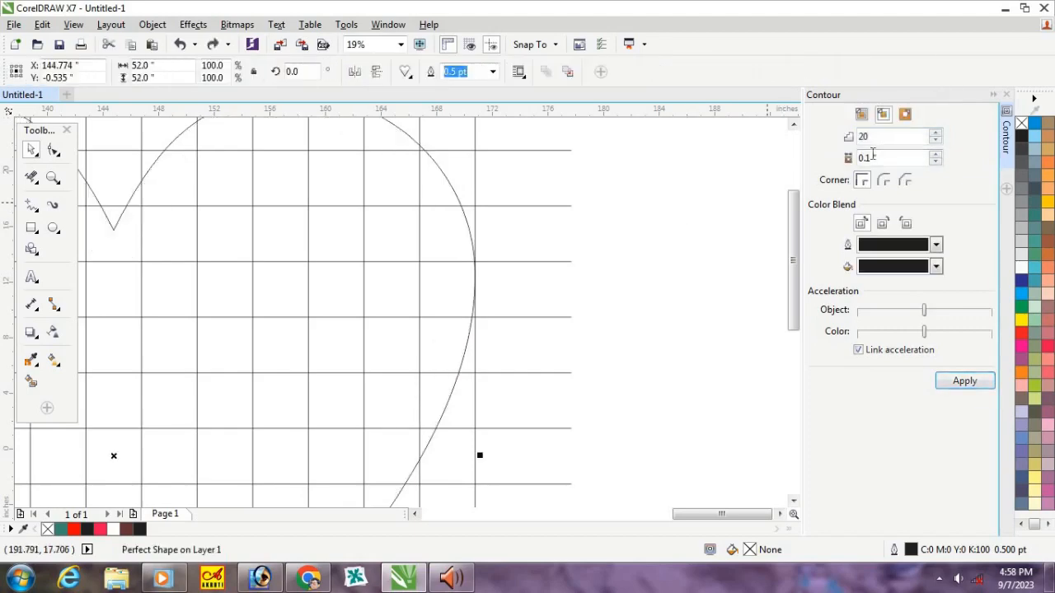
Apply an inside contour to the heart with 40 steps at a 0.1 inch offset, and reduce it to 37 steps.
type("40")
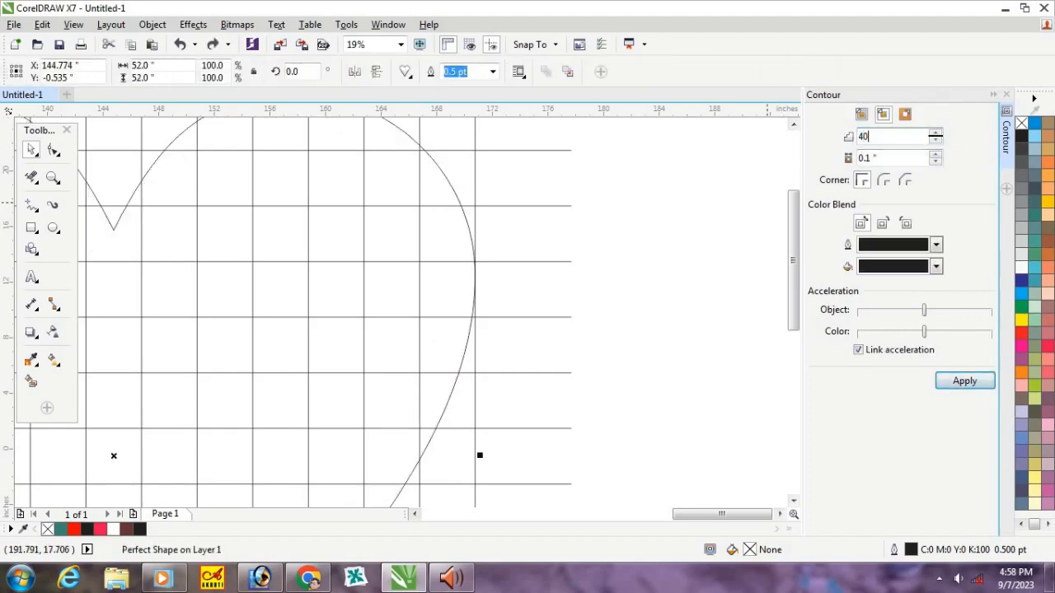
key("Return")
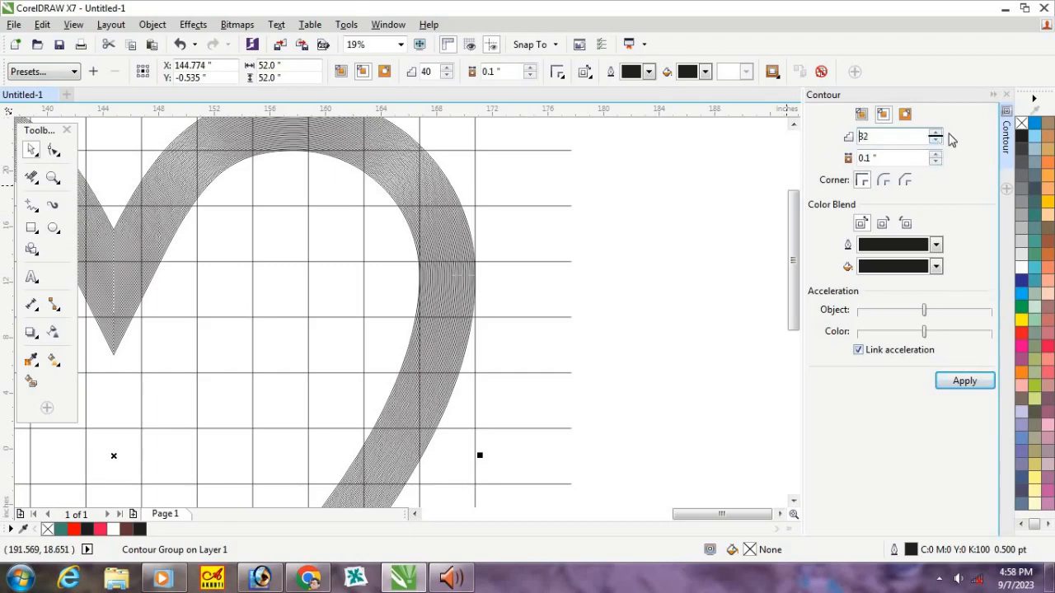
left_click(954, 384)
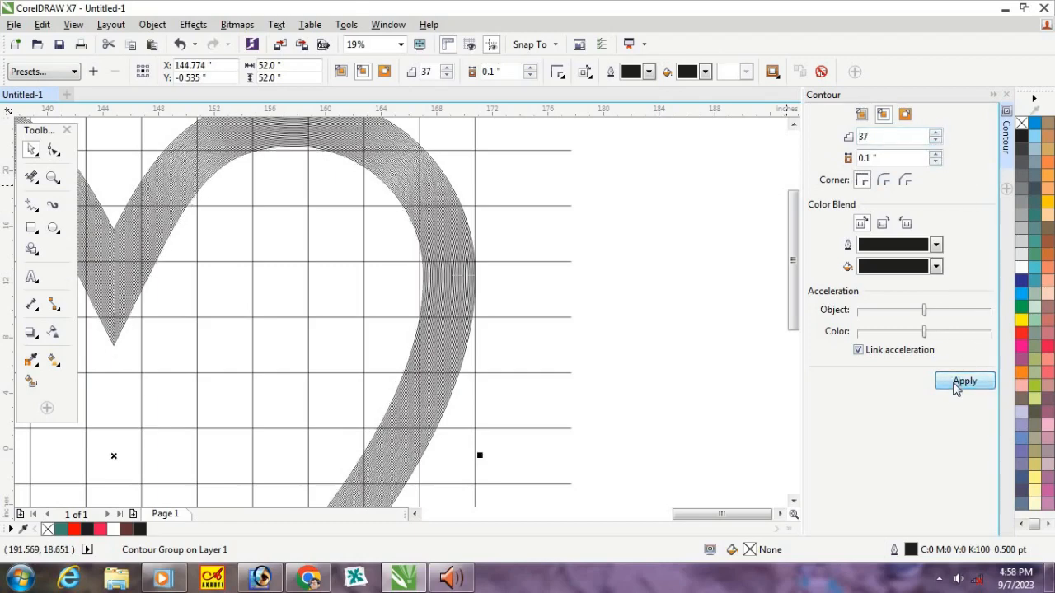
Increase the heart's inside contour to 40 steps at a 0.1 inch offset, and collapse the Contour settings.
left_click(938, 134)
left_click(937, 133)
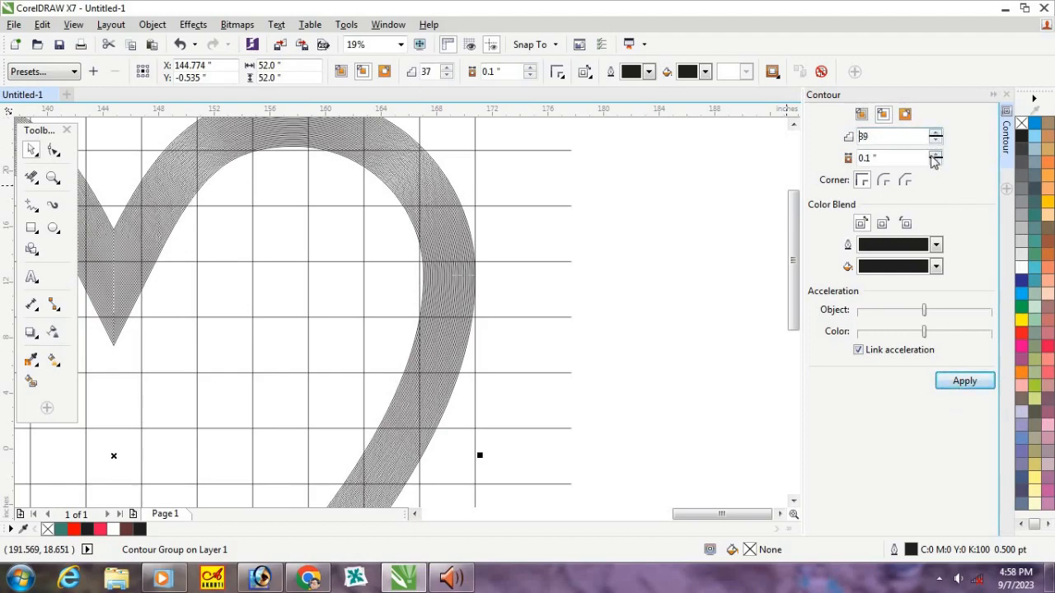
left_click(962, 384)
left_click(937, 134)
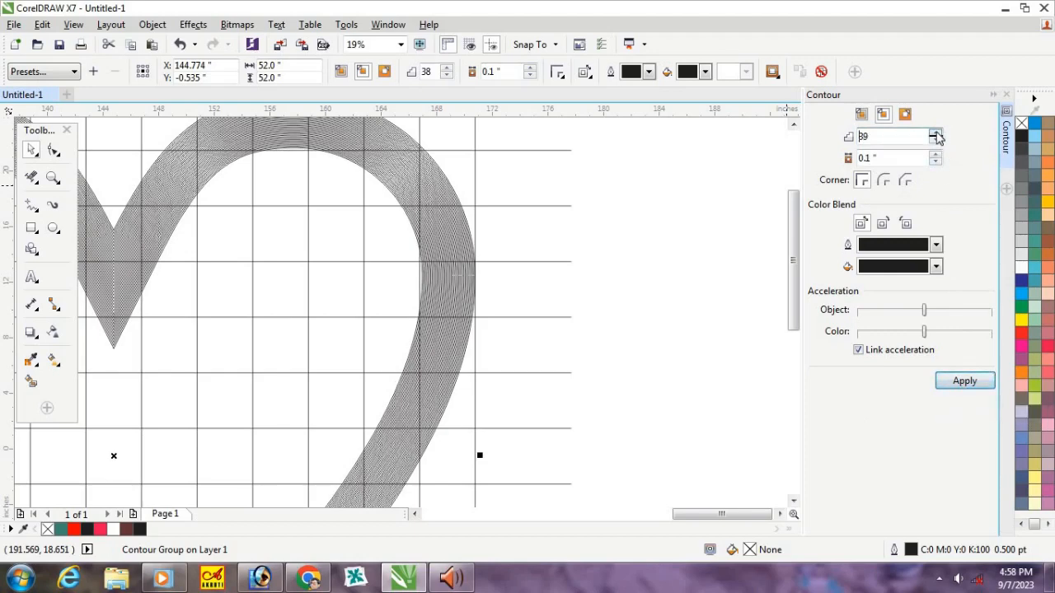
left_click(965, 380)
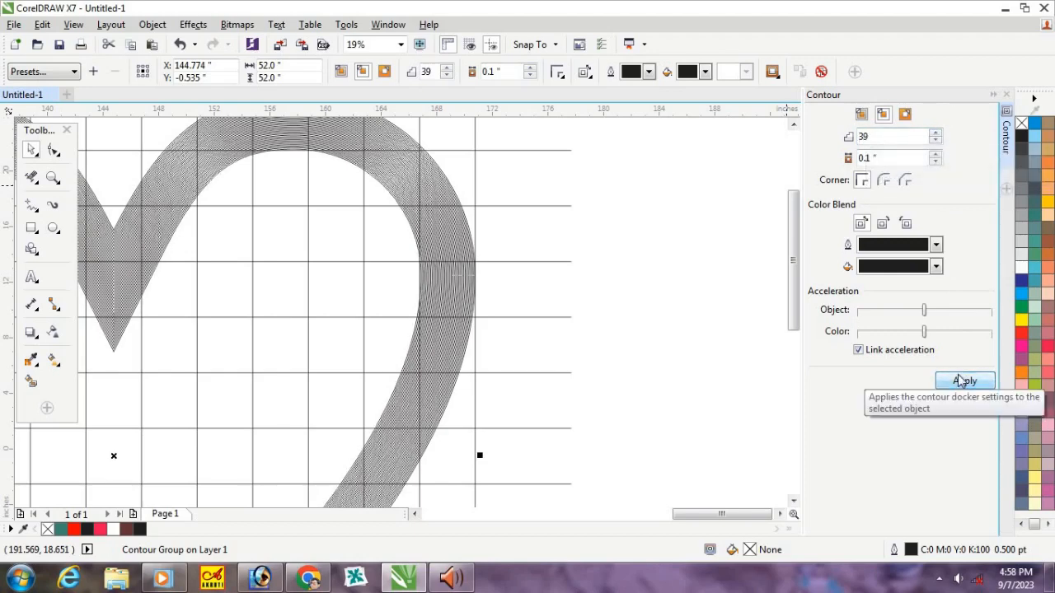
scroll(421, 283, "up", 3)
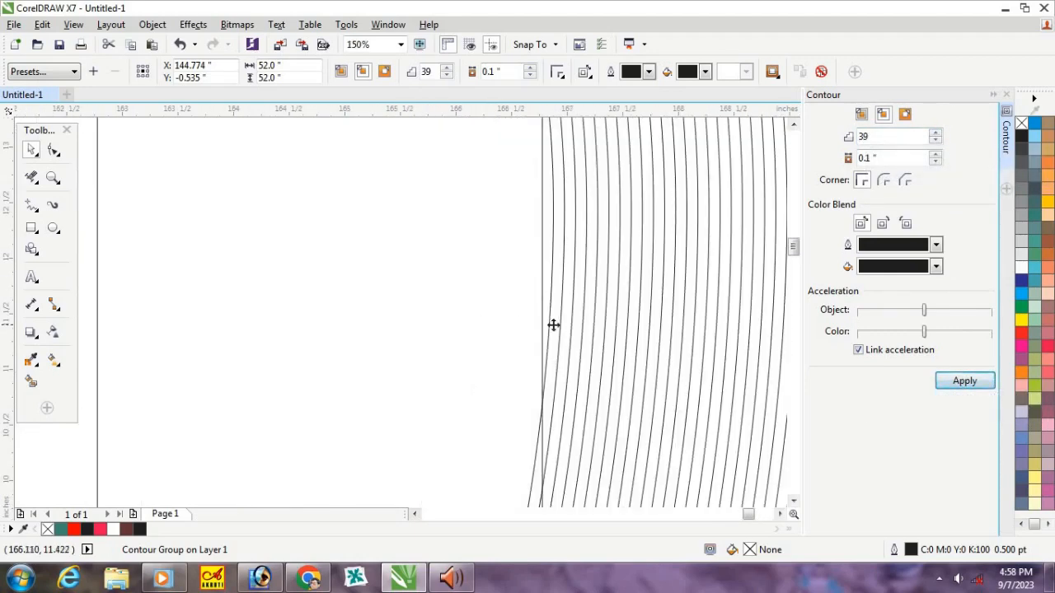
left_click(936, 132)
left_click(964, 380)
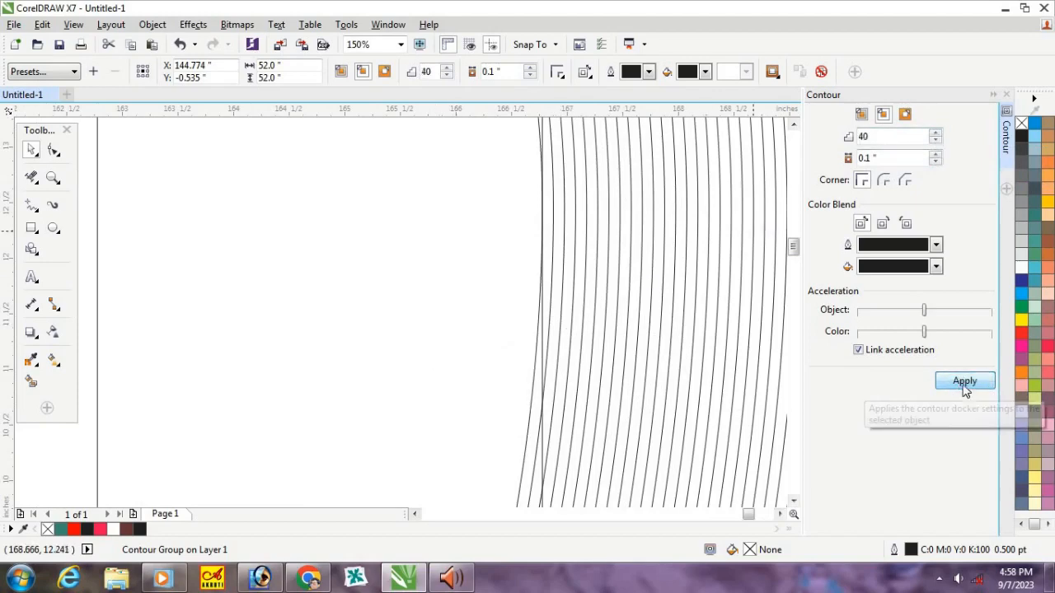
scroll(452, 309, "down", 5)
scroll(319, 289, "up", 1)
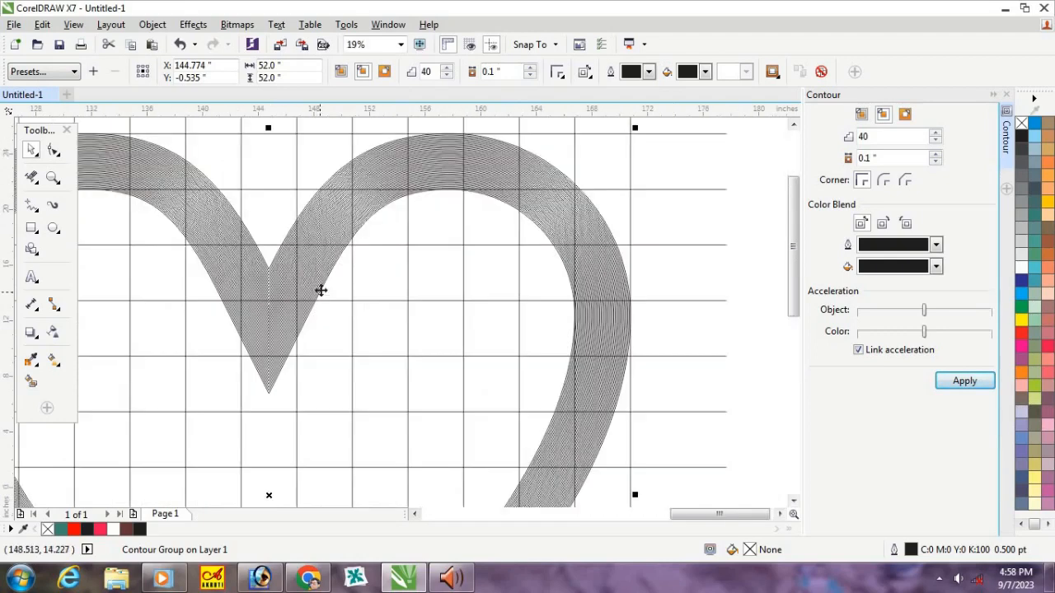
left_click(762, 160)
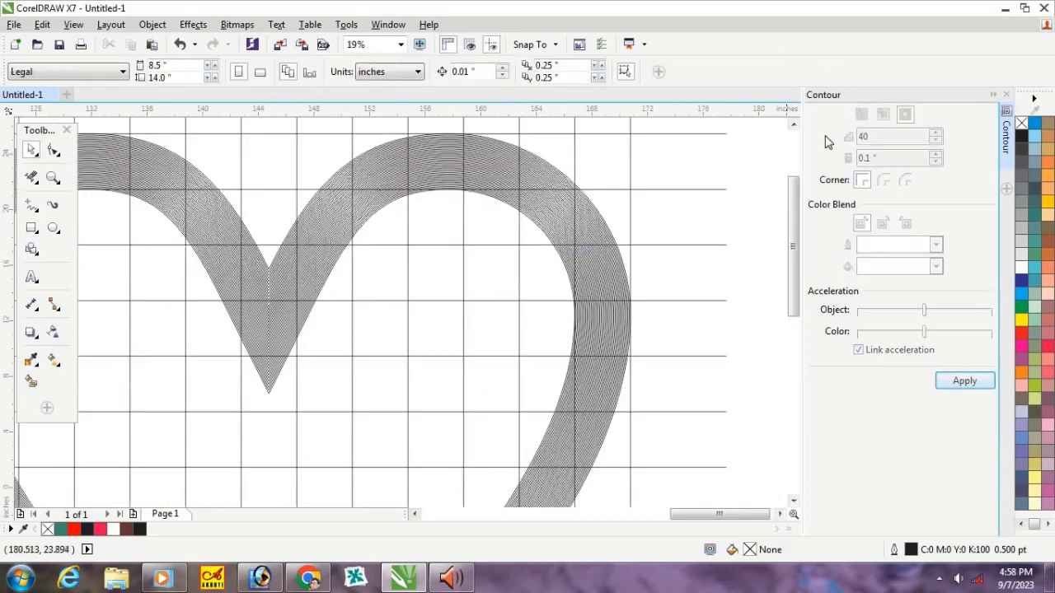
left_click(993, 95)
Break the heart's contour group apart from the original heart shape.
scroll(560, 226, "down", 1)
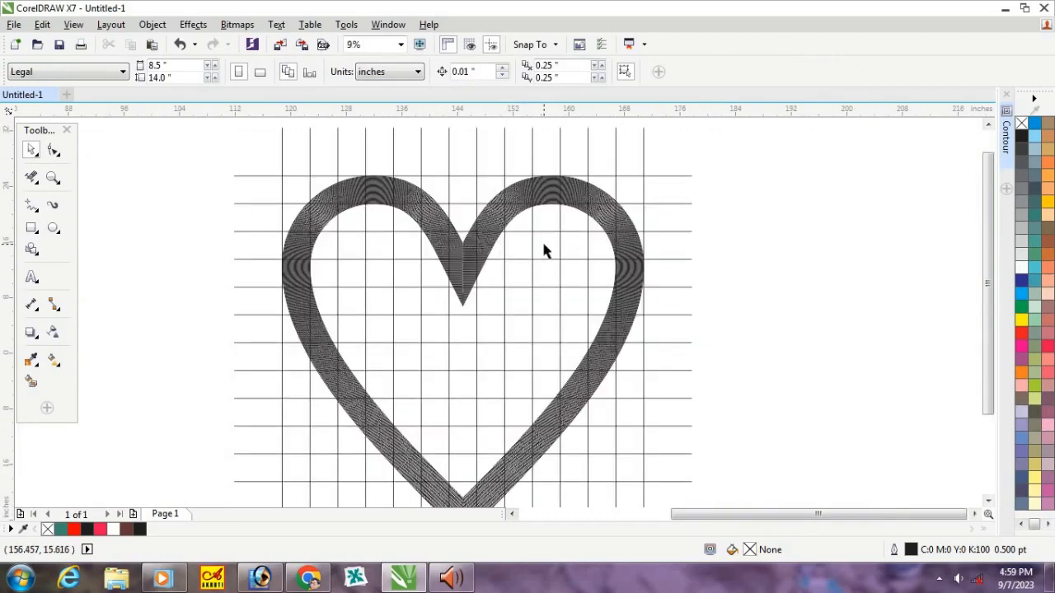
left_click(543, 244)
right_click(544, 244)
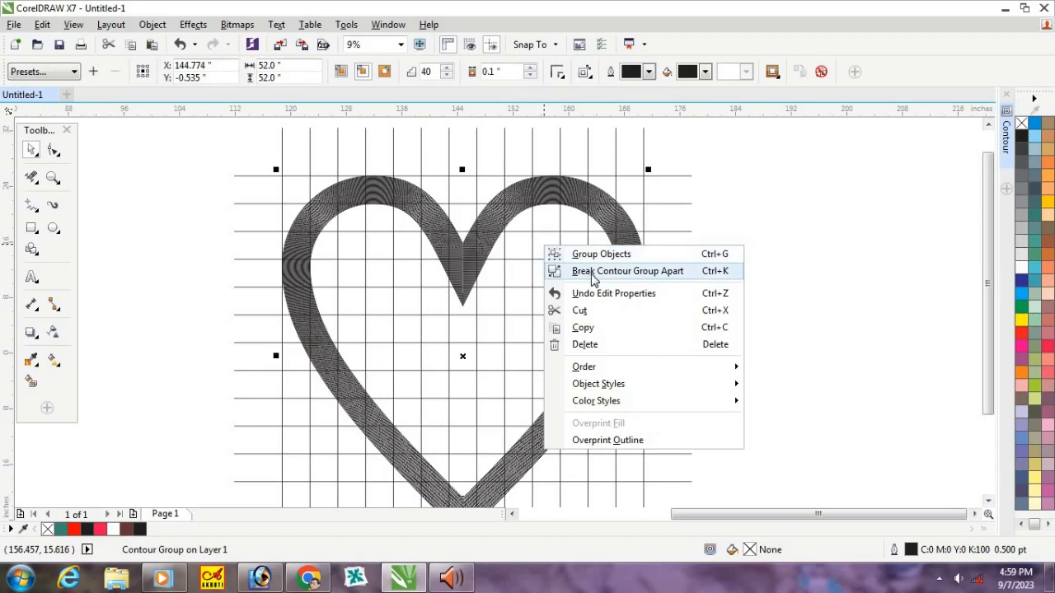
left_click(593, 274)
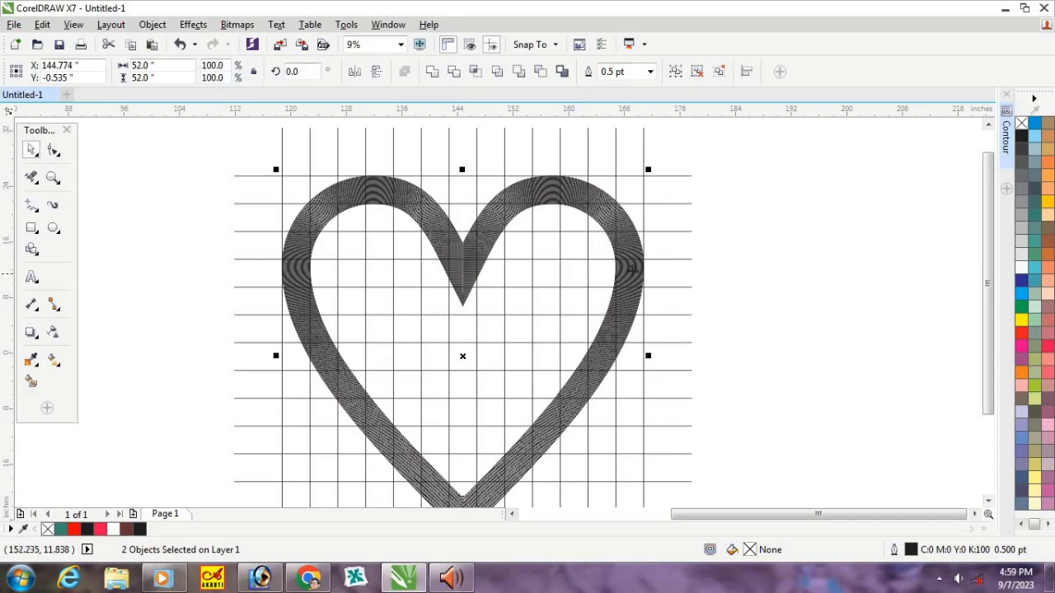
Ungroup the contour curves and move the innermost heart curve about 41 inches to the right, clear of the others.
left_click(783, 245)
left_click(573, 269)
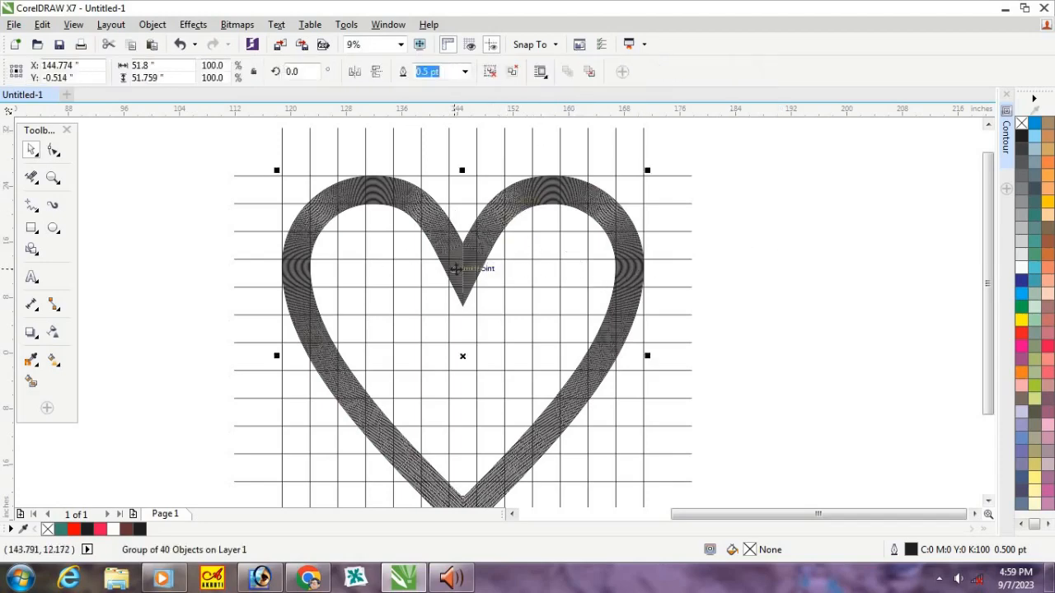
left_click(491, 72)
left_click(794, 246)
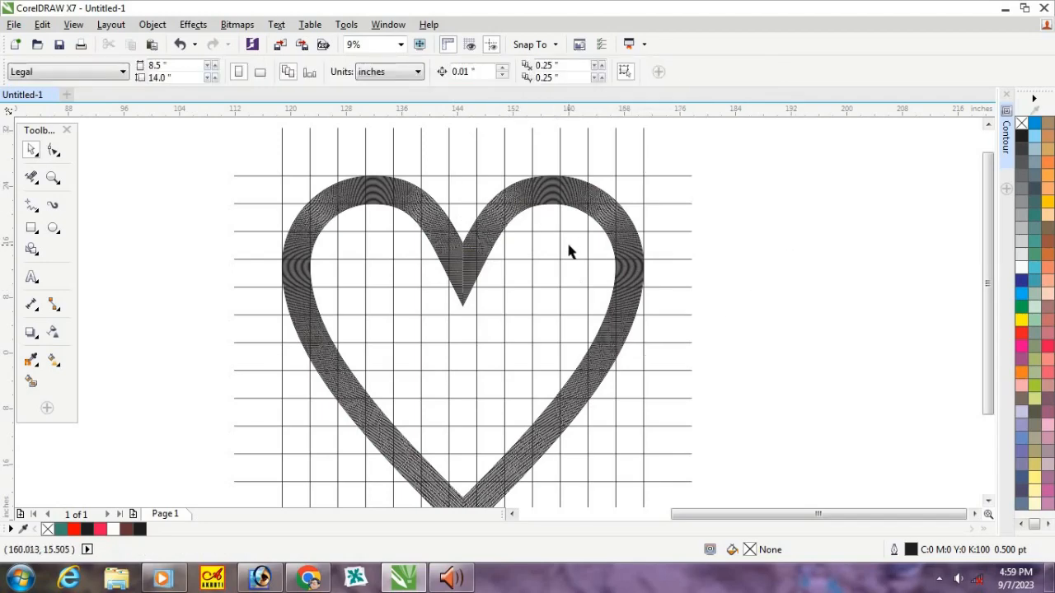
left_click(569, 250)
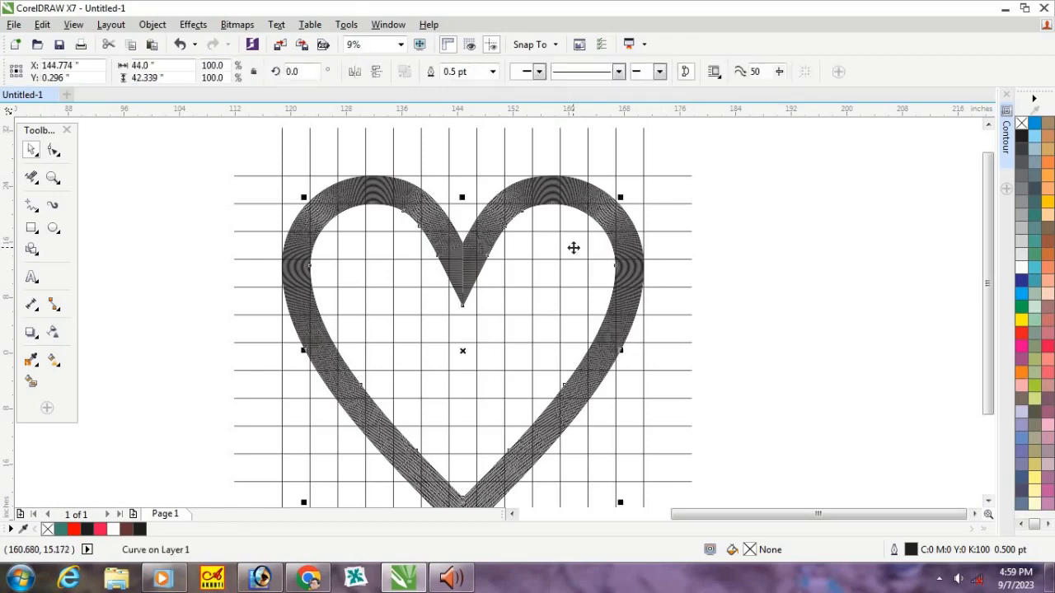
left_click_drag(574, 247, 862, 253)
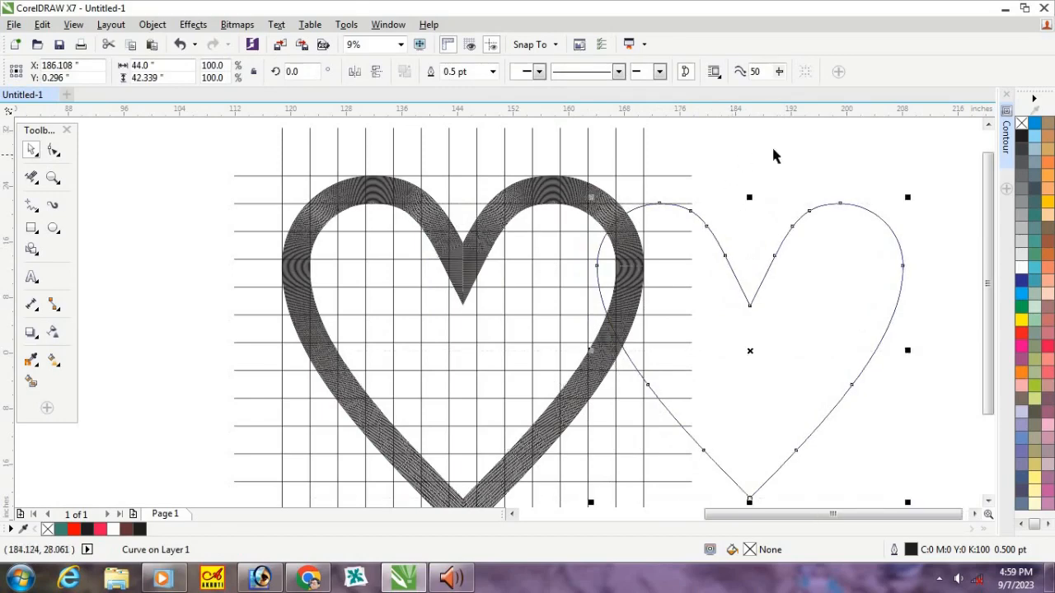
Delete all remaining contour curves one by one from the inside out, keeping the original outer heart and the moved inner heart.
left_click(405, 249)
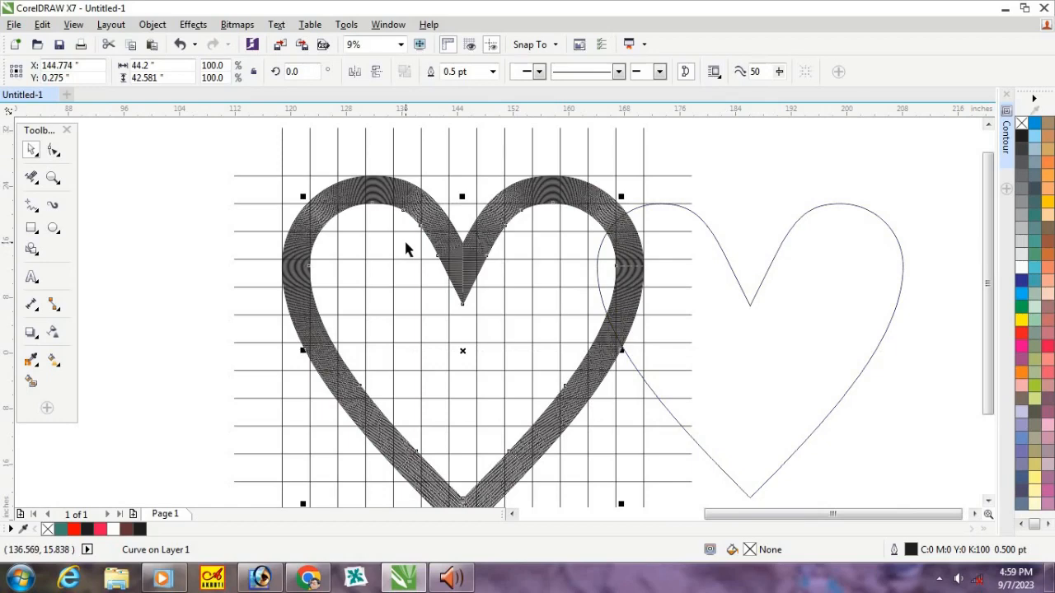
key("Escape")
left_click(405, 243)
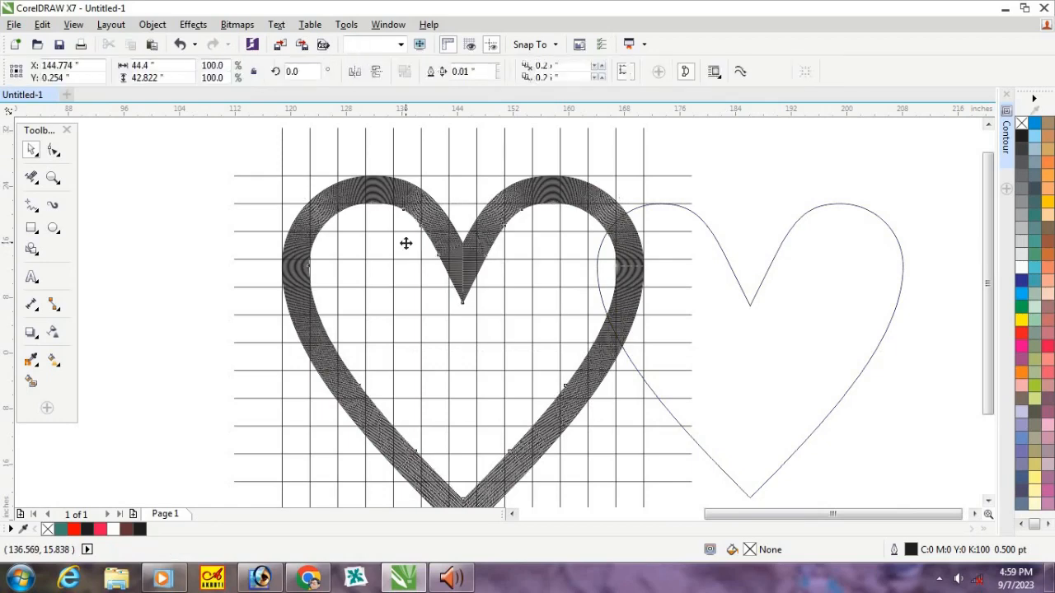
key("Delete")
left_click(405, 243)
key("Delete")
left_click(405, 243)
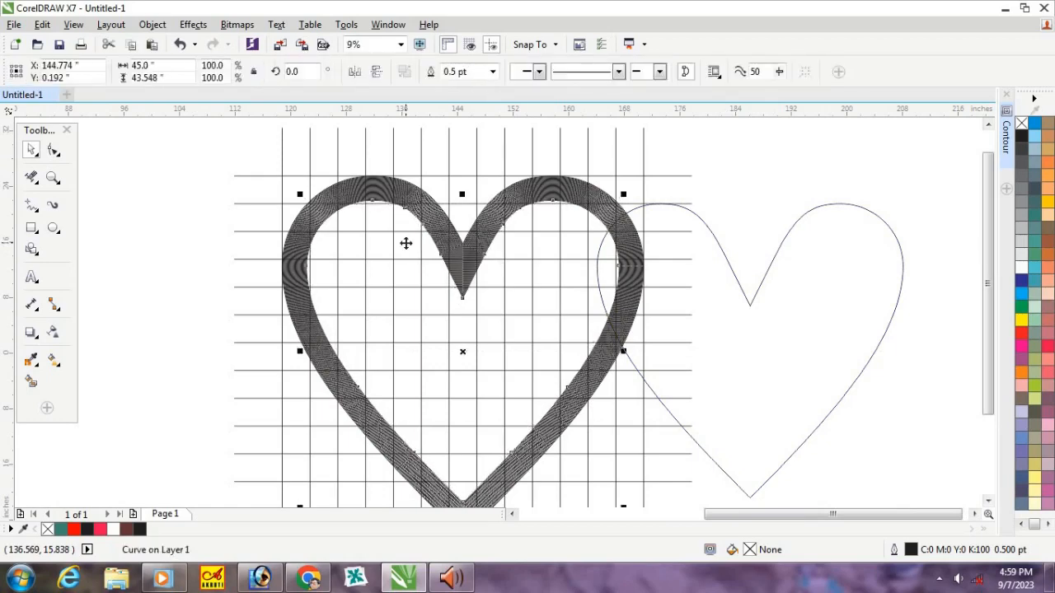
key("F10")
left_click(32, 149)
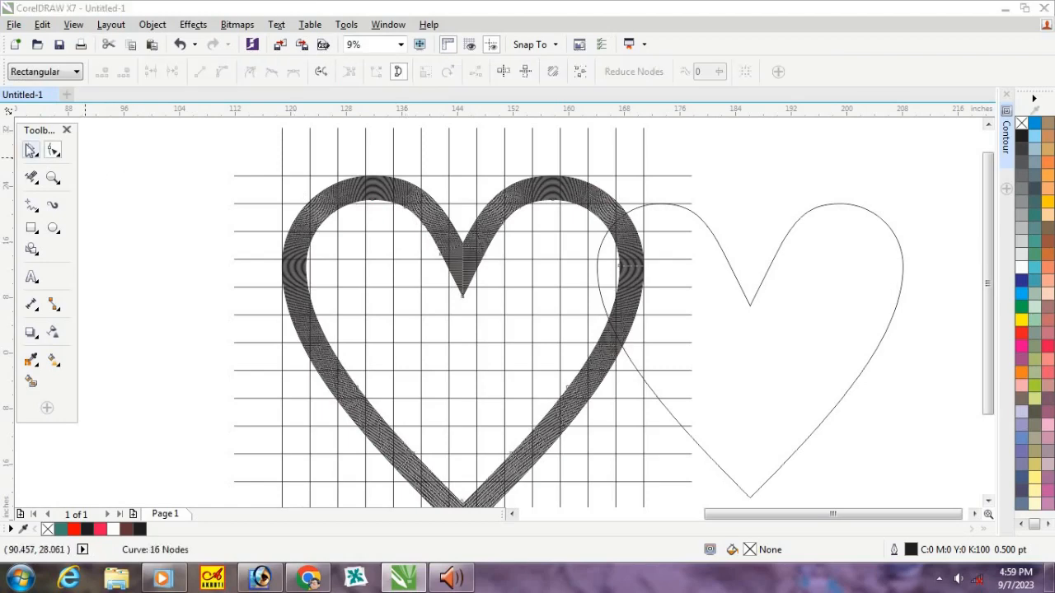
key("Delete")
left_click(410, 248)
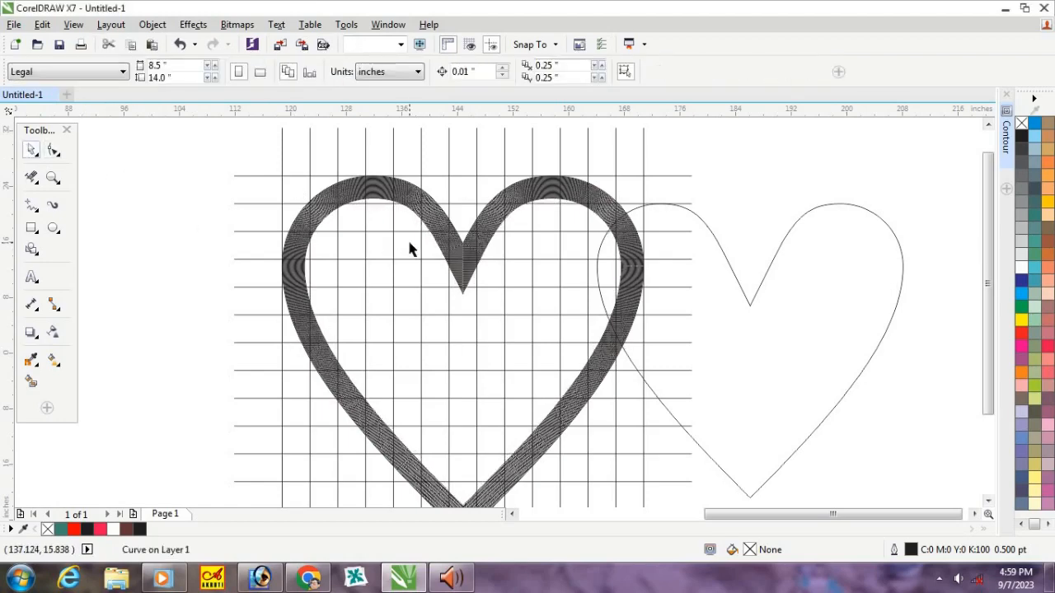
key("F10")
left_click(31, 149)
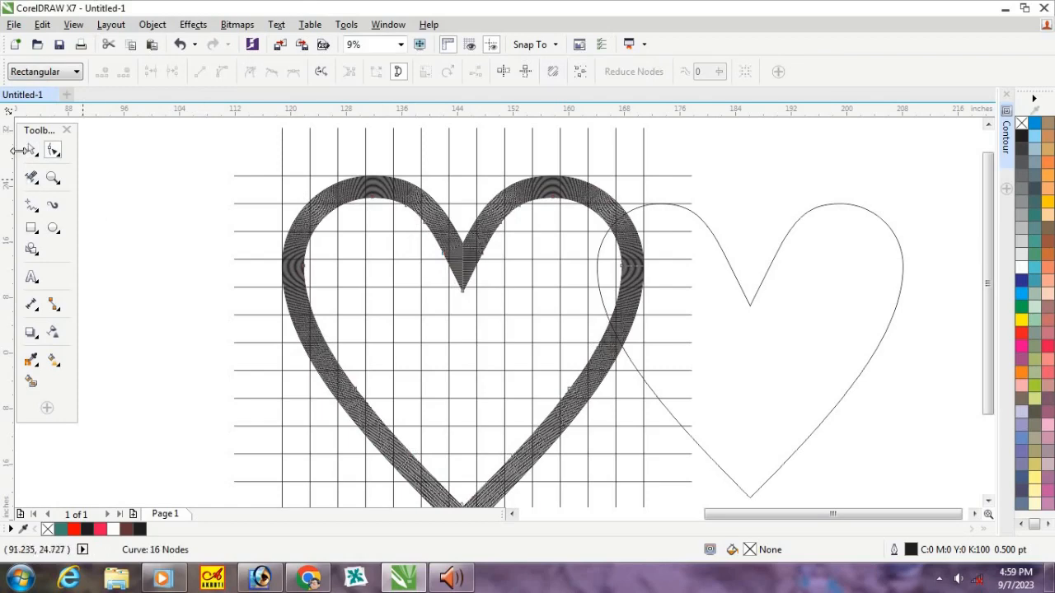
left_click(385, 250)
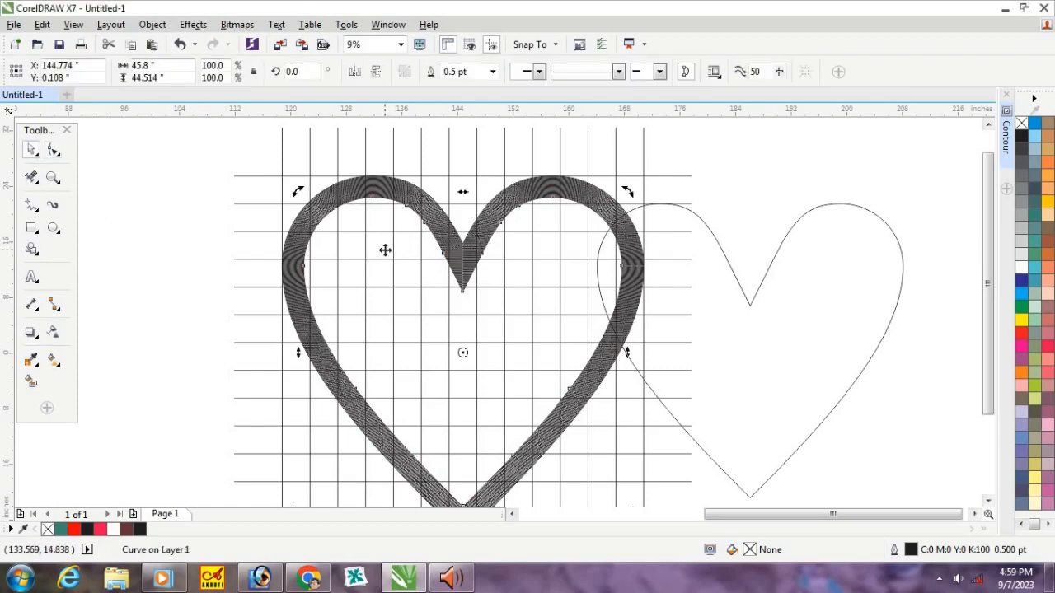
key("Delete")
left_click(385, 250)
key("Delete")
left_click(385, 250)
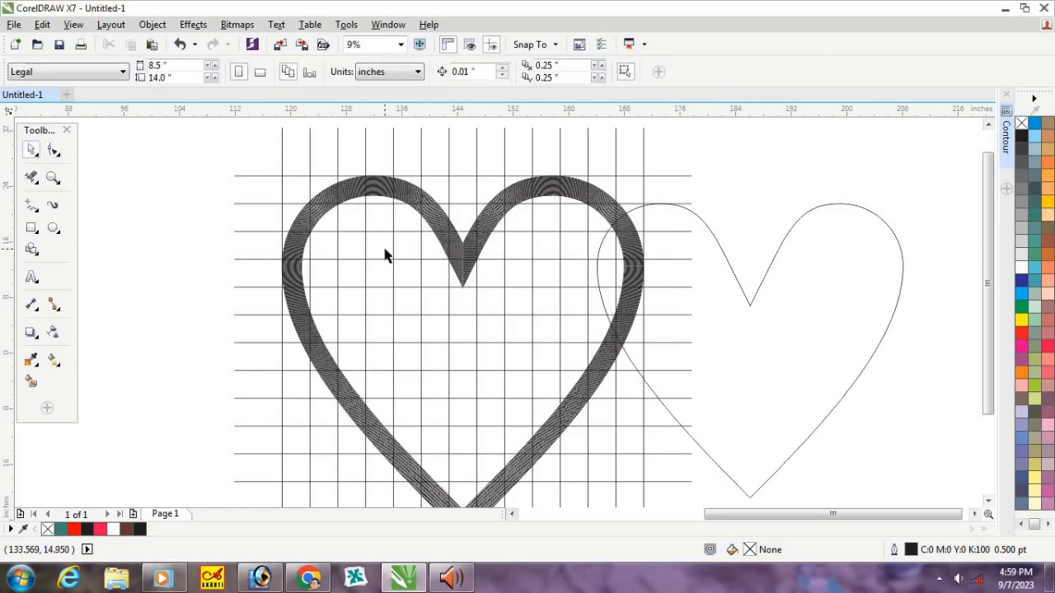
left_click(385, 250)
key("Delete")
left_click(385, 250)
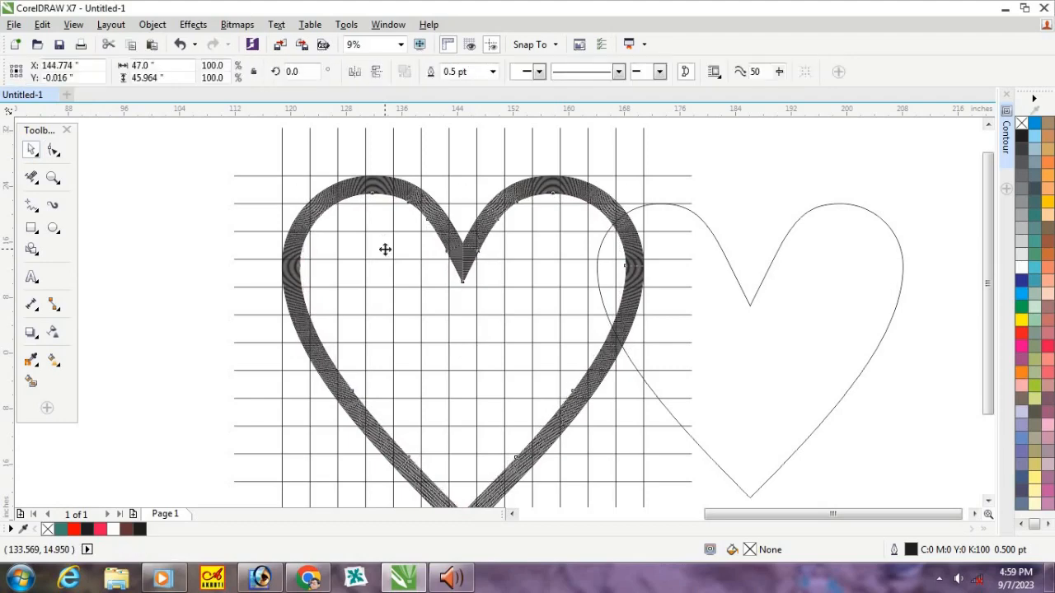
key("Delete")
left_click(385, 250)
key("Delete")
left_click(385, 254)
key("Delete")
left_click(385, 254)
key("Delete")
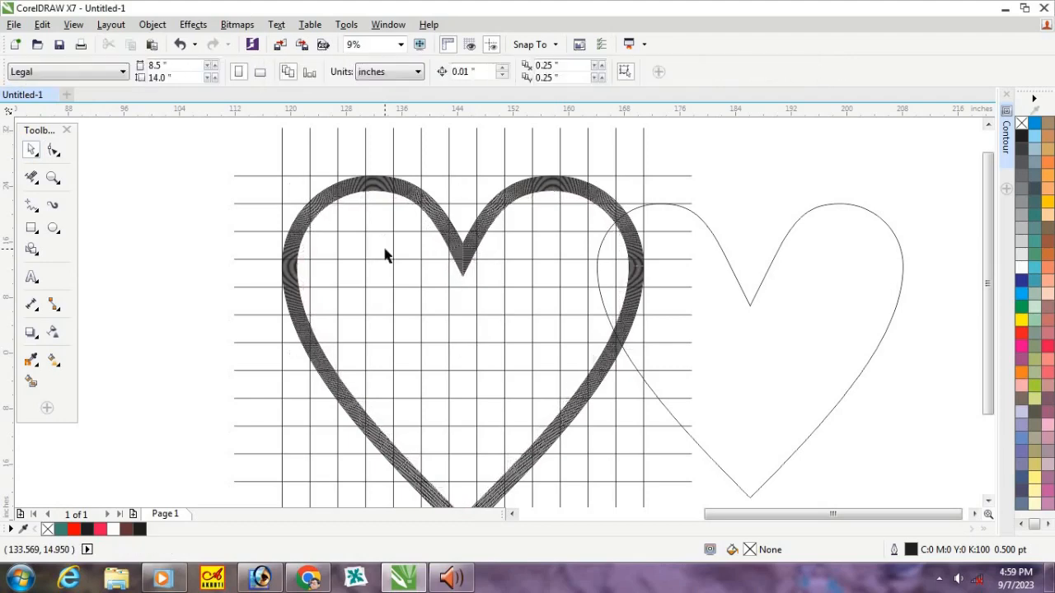
left_click(385, 254)
key("Delete")
left_click(385, 254)
key("Delete")
left_click(385, 254)
key("Delete")
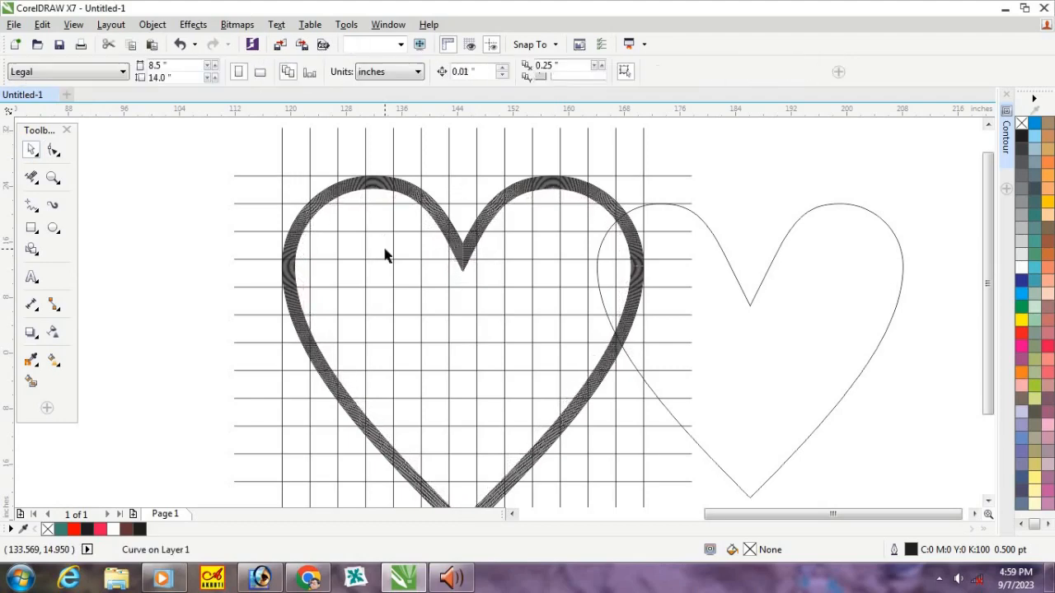
left_click(385, 254)
key("Delete")
left_click(385, 254)
key("Delete")
left_click(385, 254)
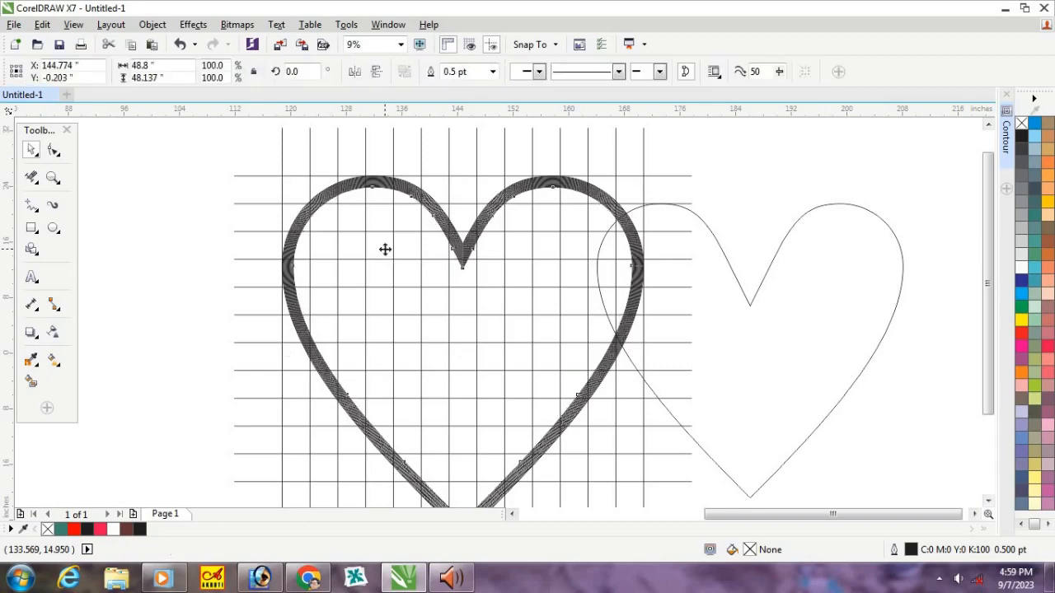
key("Delete")
left_click(385, 254)
key("Delete")
left_click(385, 254)
key("Delete")
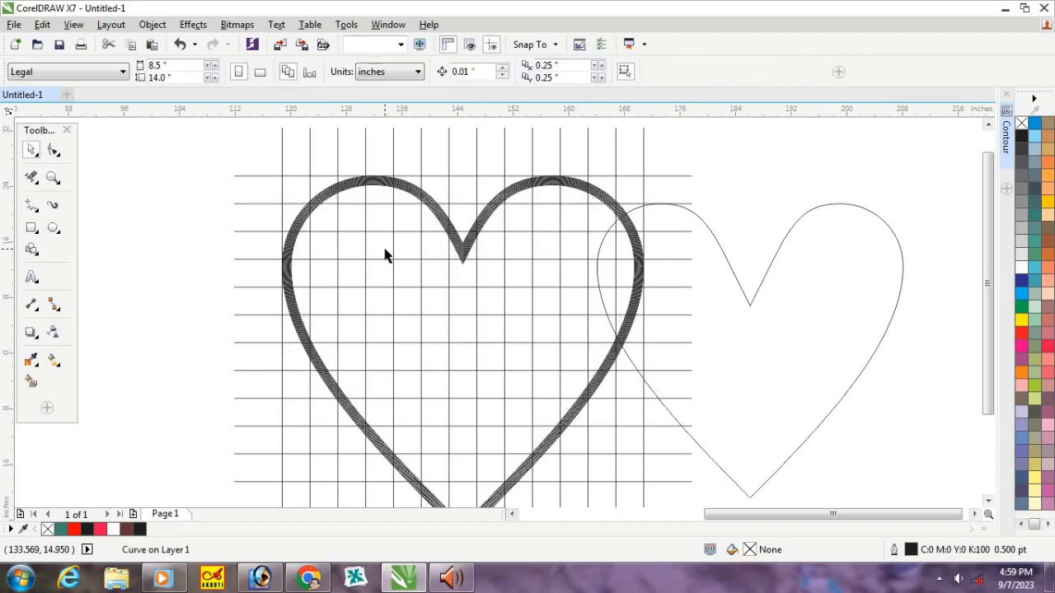
left_click(384, 252)
key("Delete")
left_click(385, 249)
key("Delete")
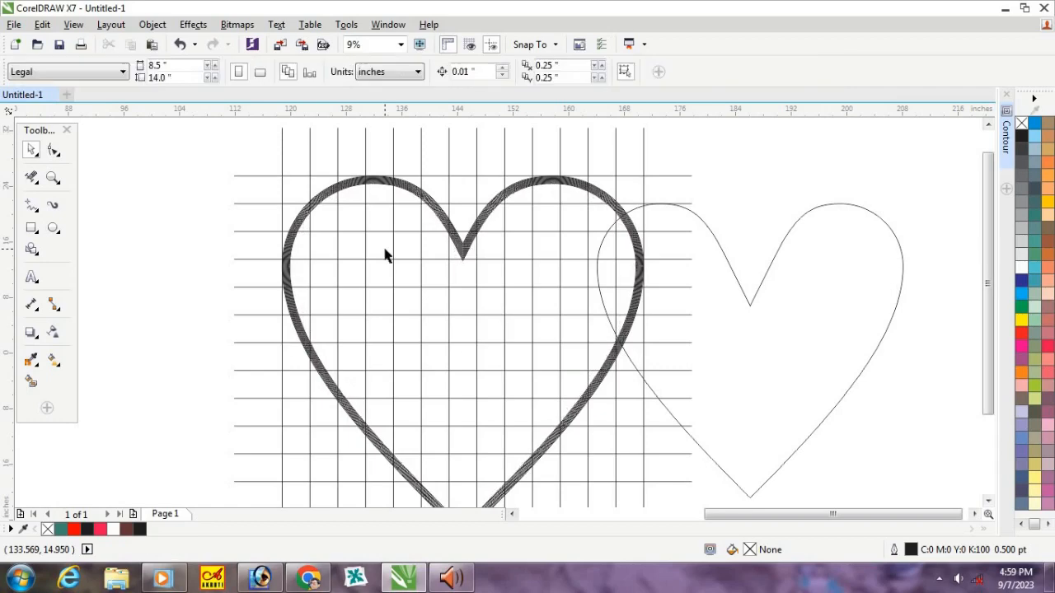
left_click(385, 249)
key("Delete")
left_click(385, 249)
key("Delete")
left_click(385, 249)
key("Delete")
left_click(385, 248)
key("Delete")
left_click(385, 249)
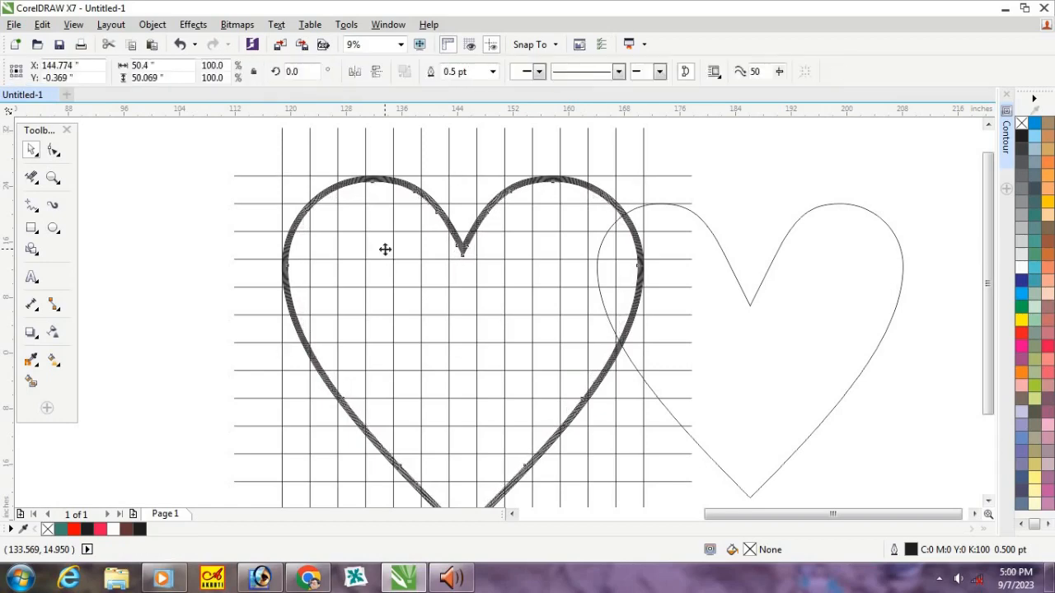
key("Delete")
left_click(385, 249)
key("Delete")
left_click(385, 250)
key("Delete")
left_click(385, 252)
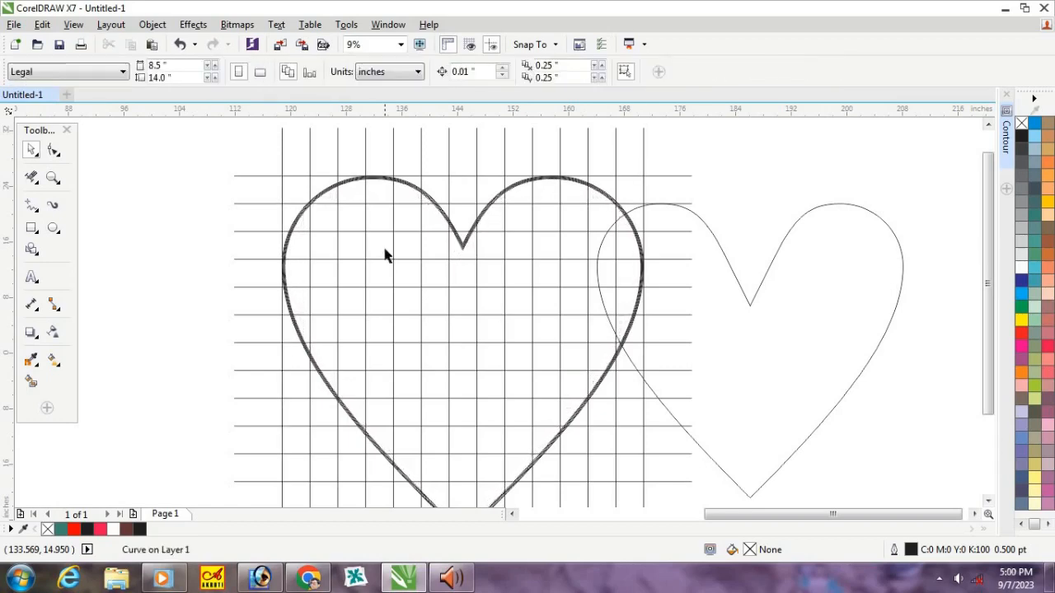
key("F10")
left_click(32, 151)
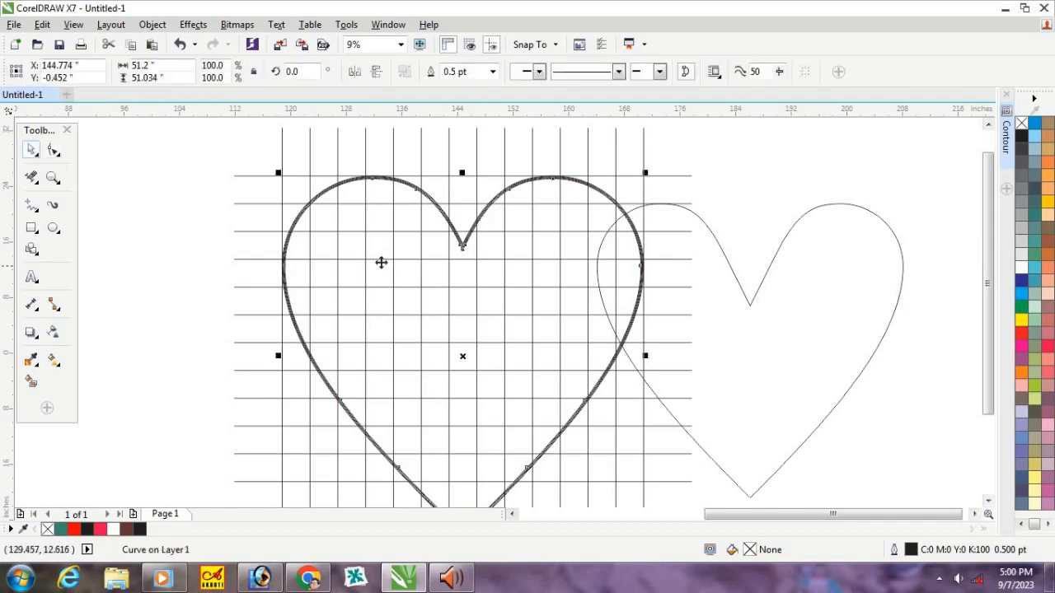
left_click(392, 258)
left_click(378, 252)
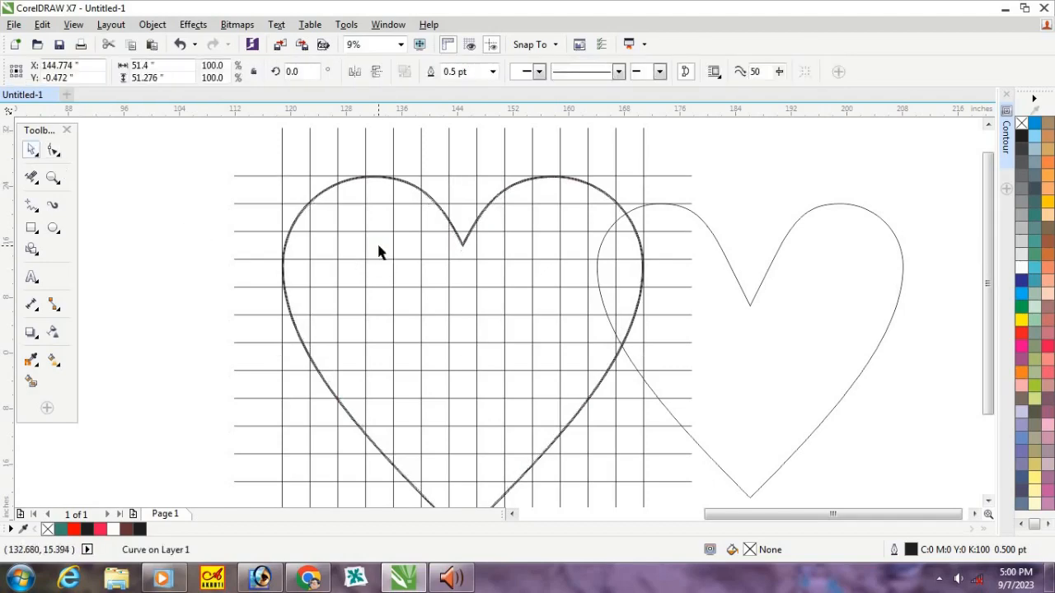
key("Delete")
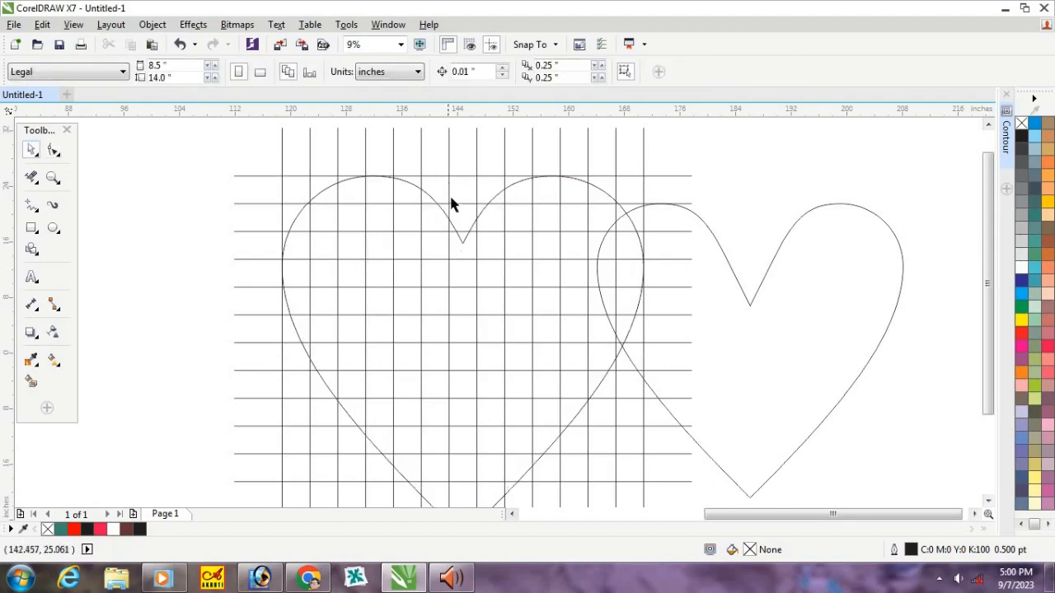
Move the original outer heart about 4 inches to the left over the line grid.
scroll(448, 206, "up", 3)
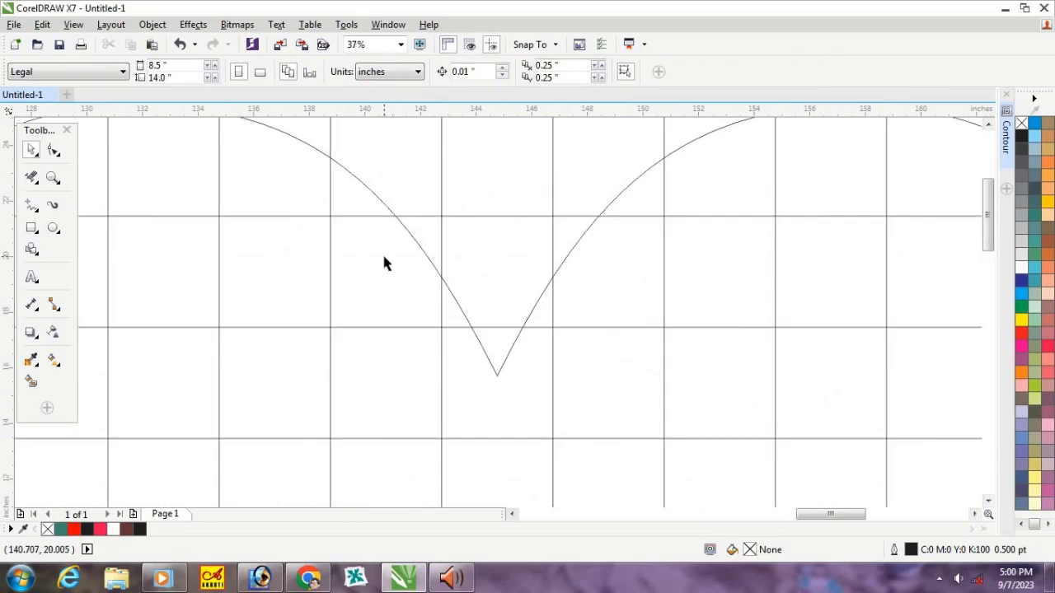
scroll(381, 251, "down", 2)
left_click_drag(379, 263, 324, 274)
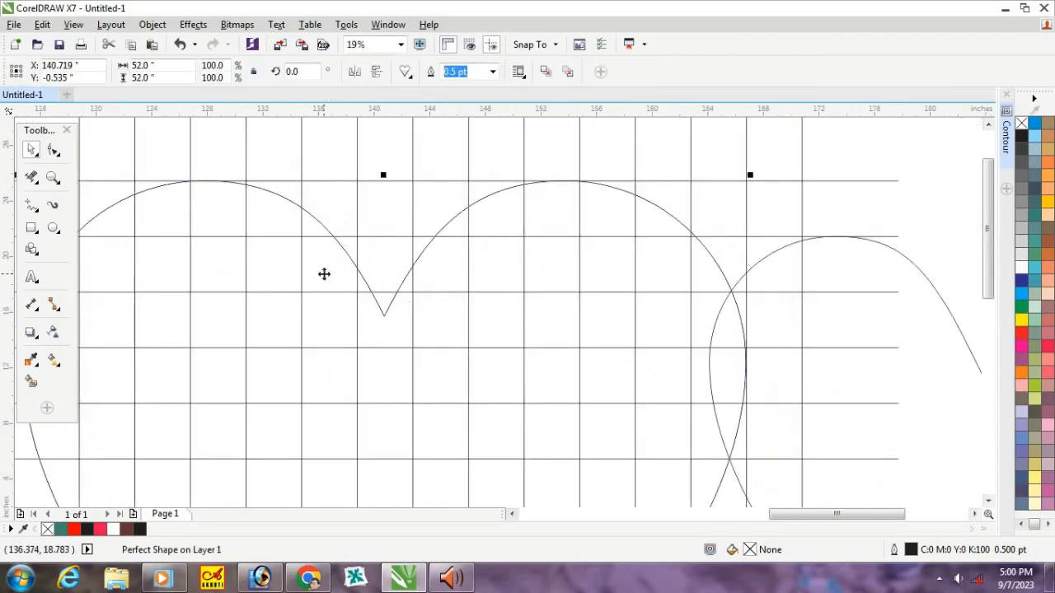
Undo the outer heart's last move, and centre the inner heart on the outer heart horizontally and vertically.
key("ctrl+z")
scroll(334, 273, "down", 2)
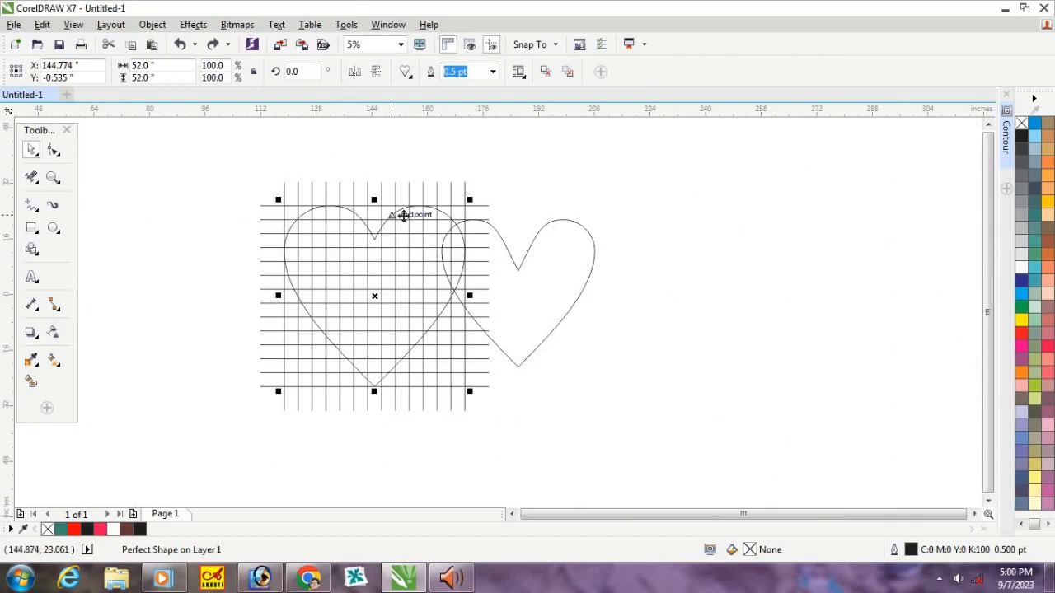
scroll(363, 223, "up", 1)
left_click(777, 294)
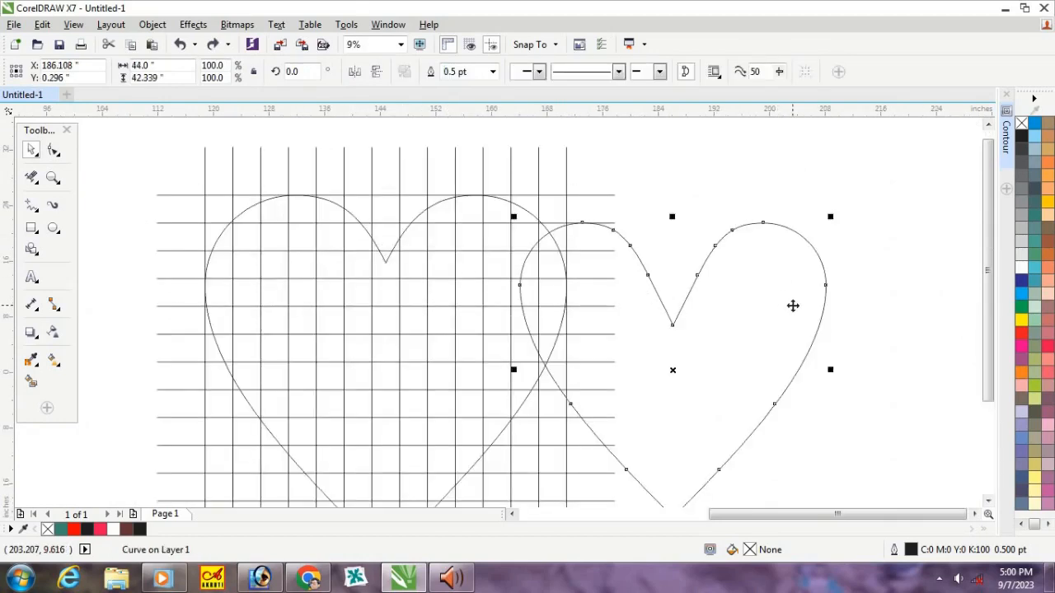
left_click(384, 349, "shift")
key("c")
key("e")
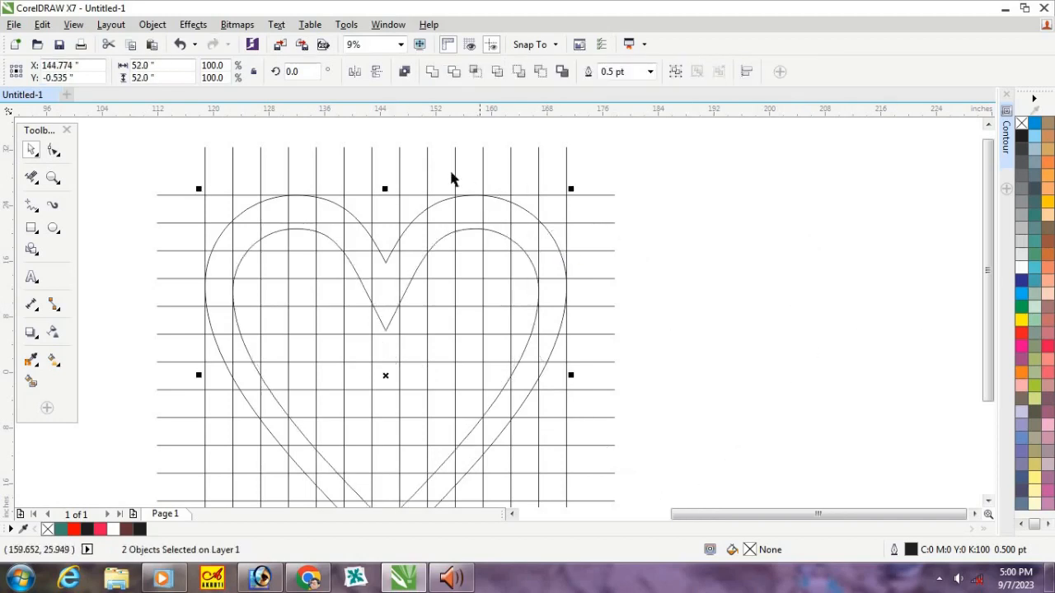
scroll(452, 179, "down", 2)
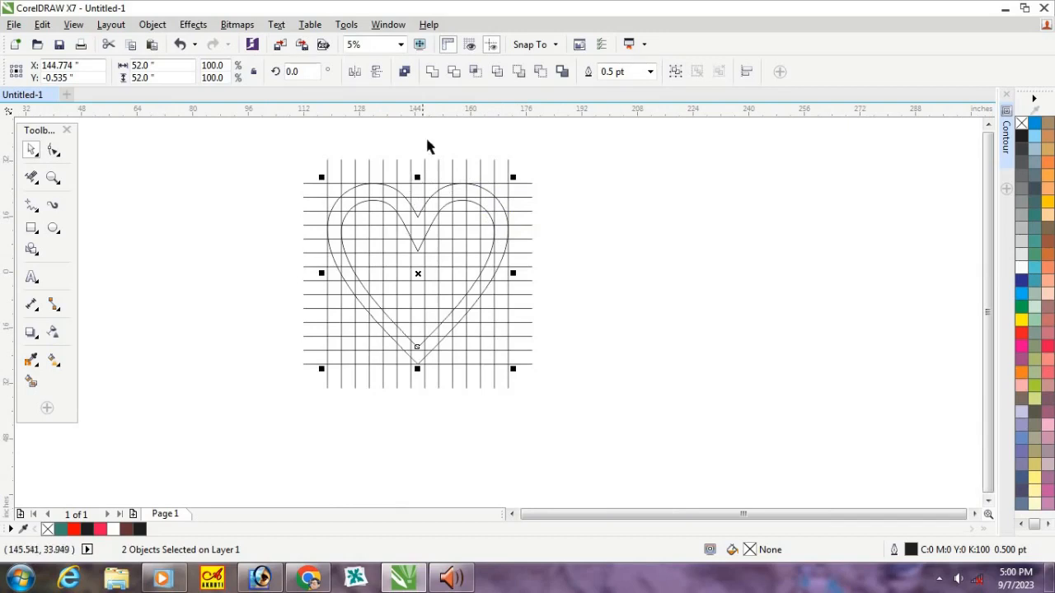
left_click(133, 319)
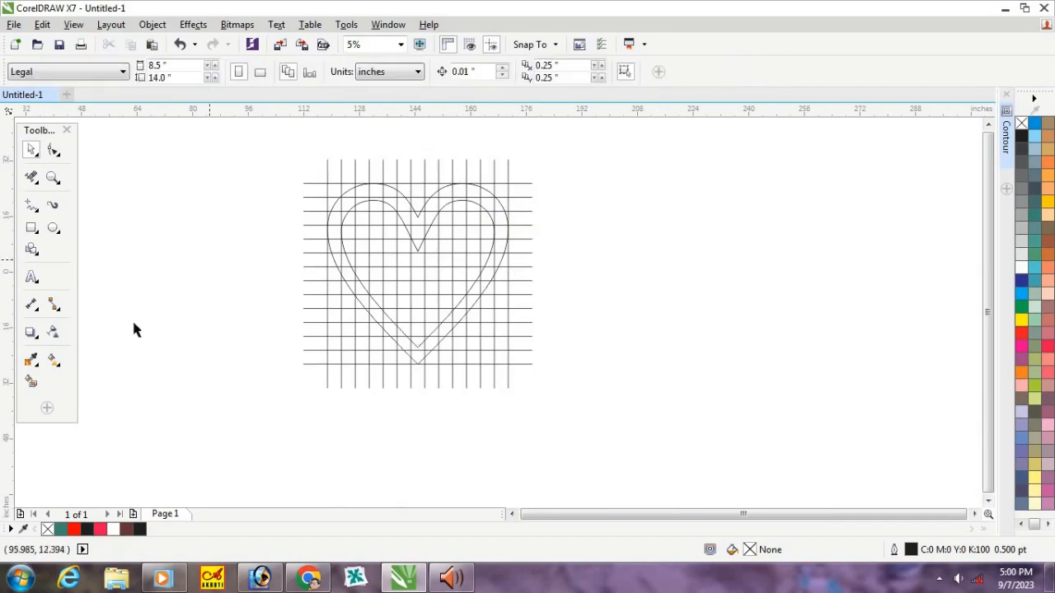
Use Smart Fill in brown (#663333) on the lowest cells of the heart's third grid column from the left, starting at the outer heart's edge.
left_click(31, 383)
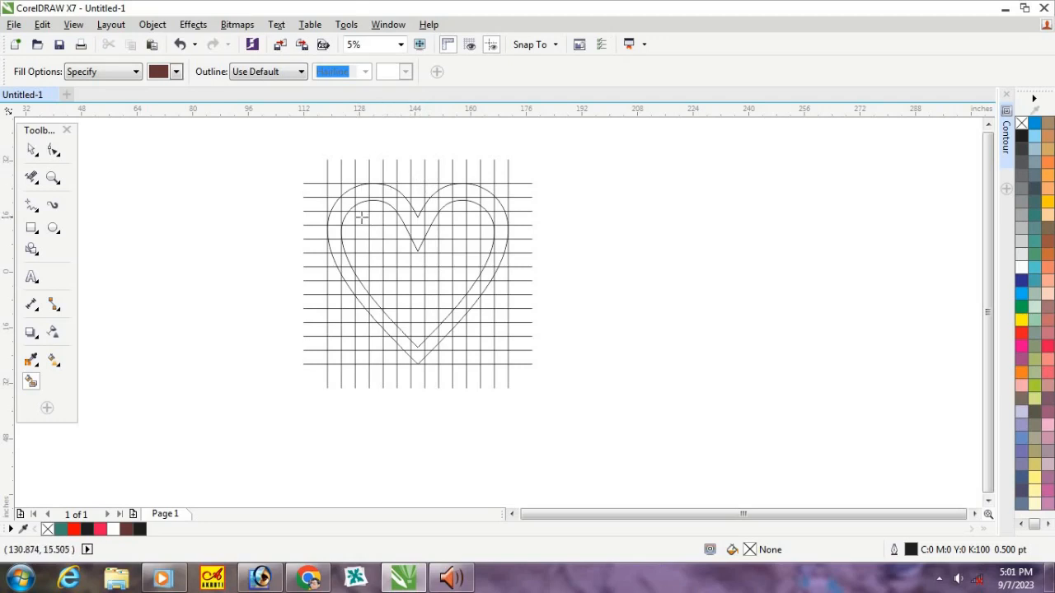
scroll(361, 217, "up", 2)
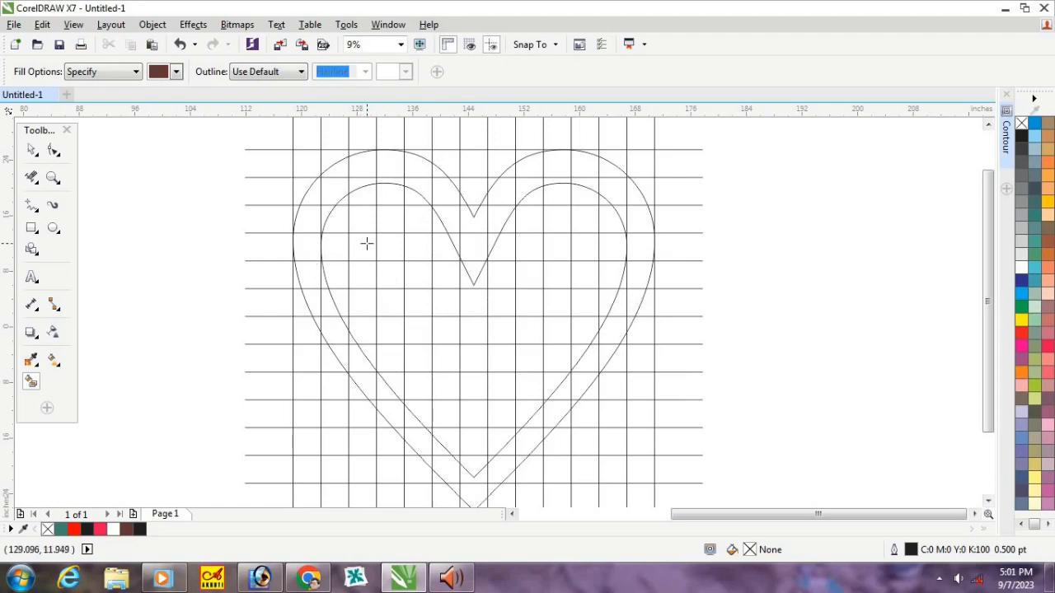
left_click(369, 387)
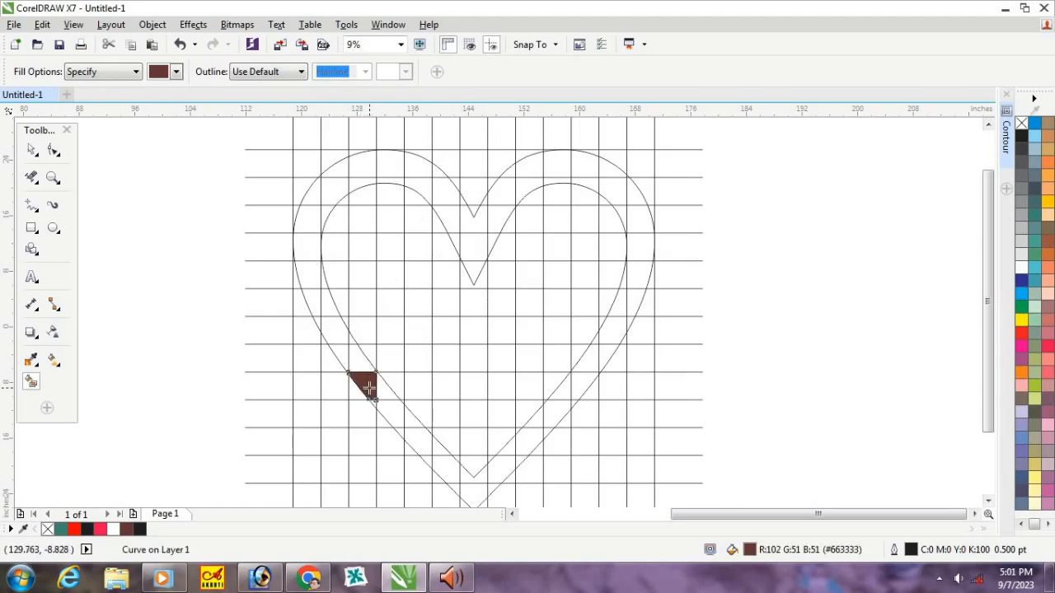
scroll(370, 412, "up", 2)
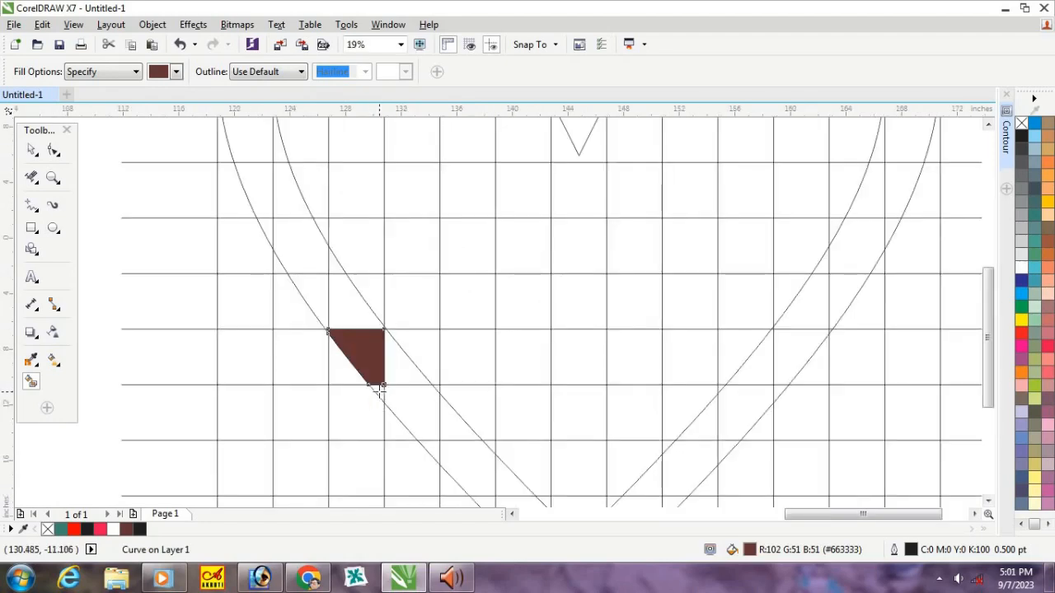
left_click(380, 392)
scroll(338, 335, "up", 2)
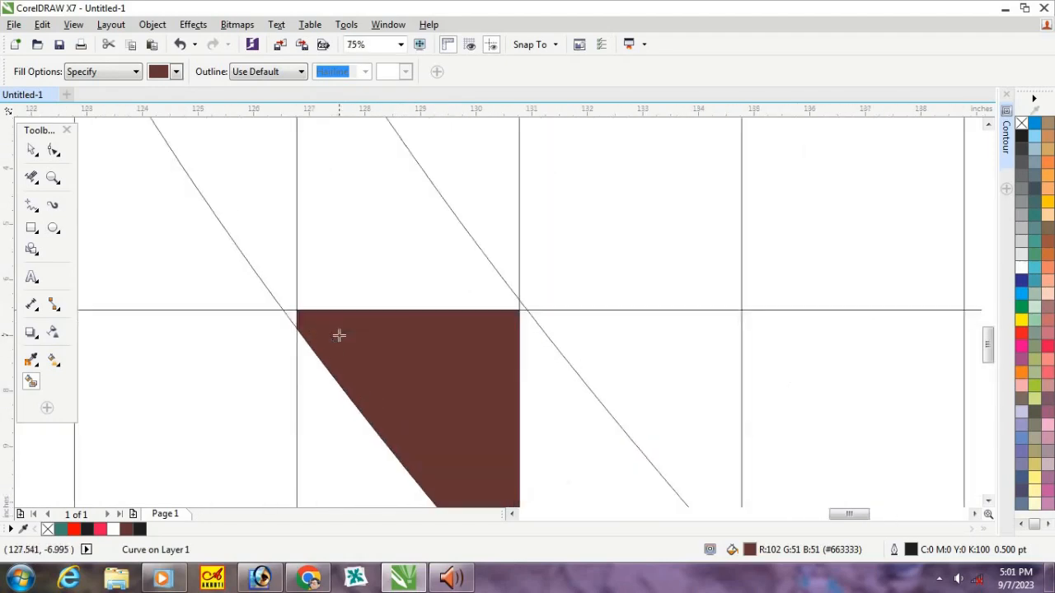
scroll(337, 386, "down", 2)
left_click(342, 340)
left_click(374, 334)
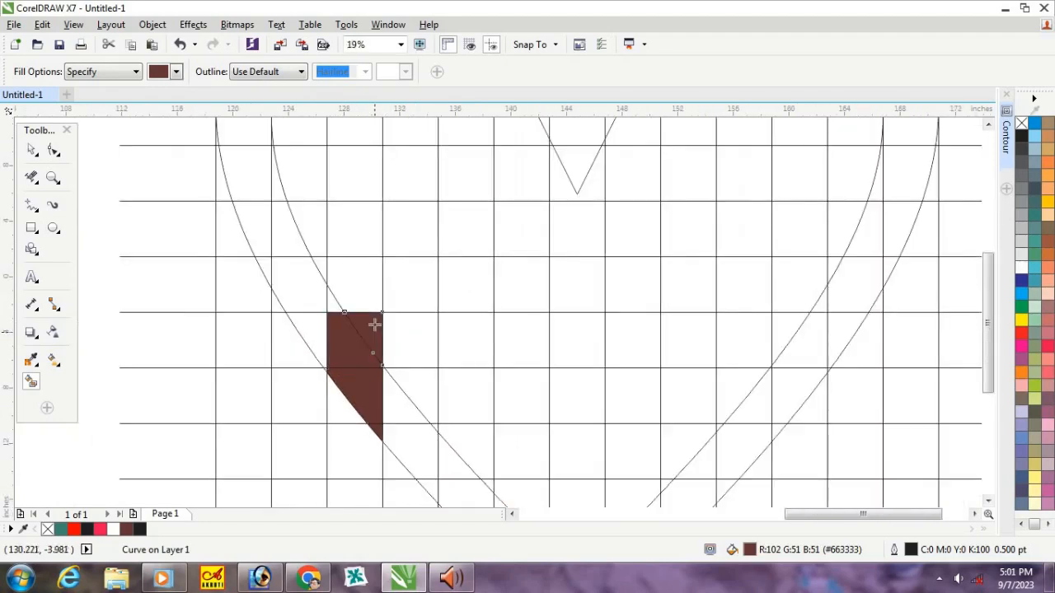
Smart-fill the remaining cells of the third grid column in brown, up to the top arc of the inner heart.
left_click(372, 288)
scroll(353, 295, "up", 2)
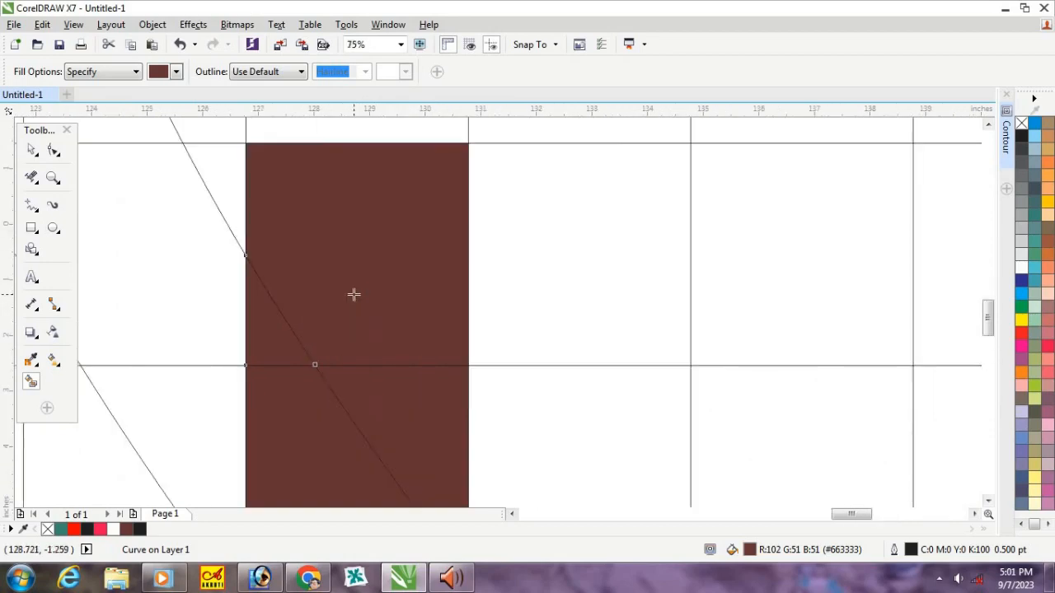
scroll(324, 438, "down", 1)
left_click(327, 218)
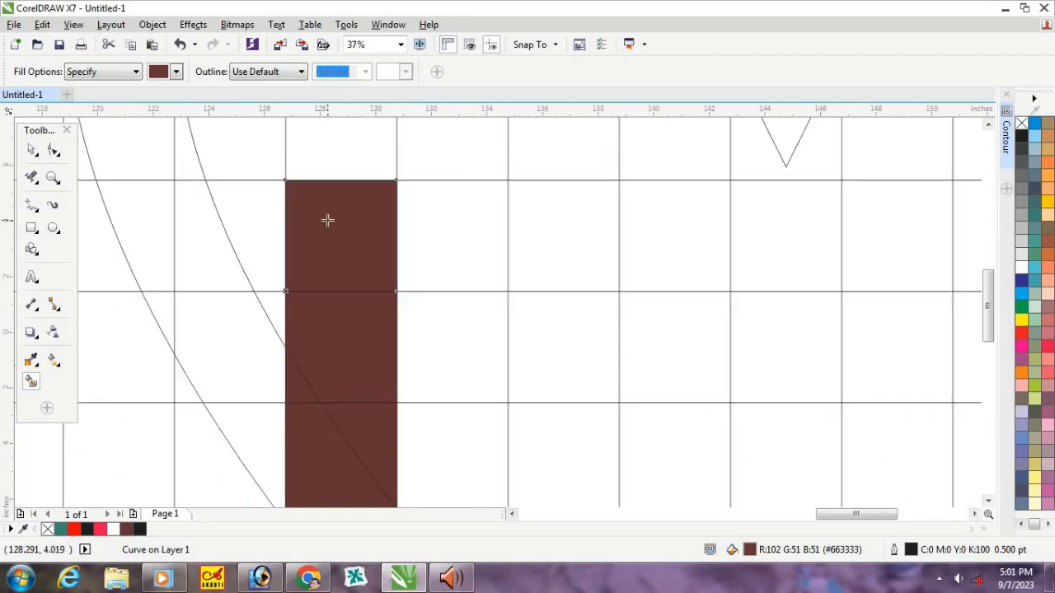
left_click(340, 141)
scroll(360, 254, "up", 1)
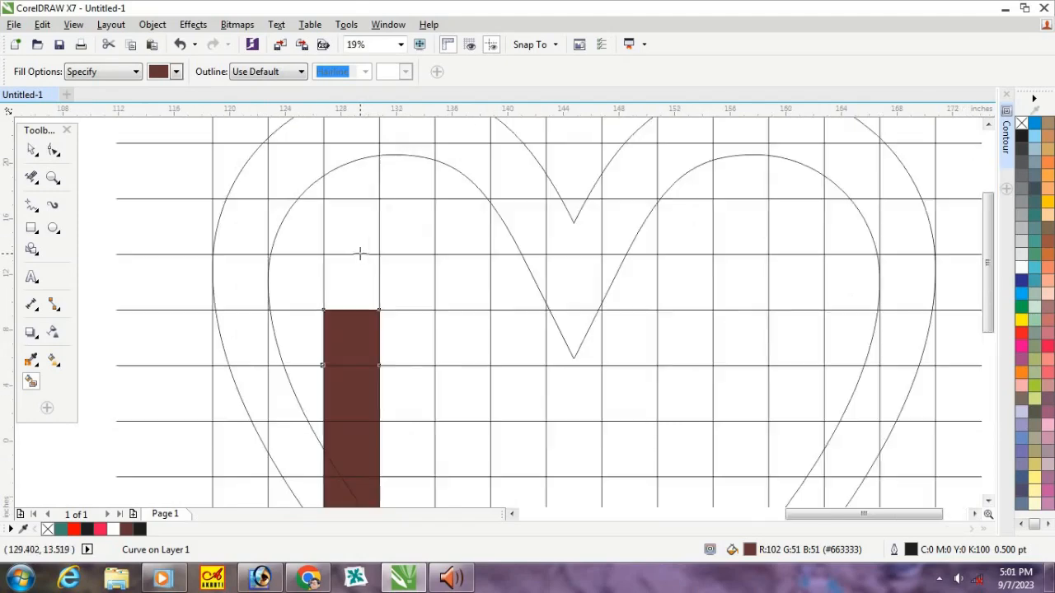
left_click(354, 281)
left_click(349, 230)
left_click(356, 179)
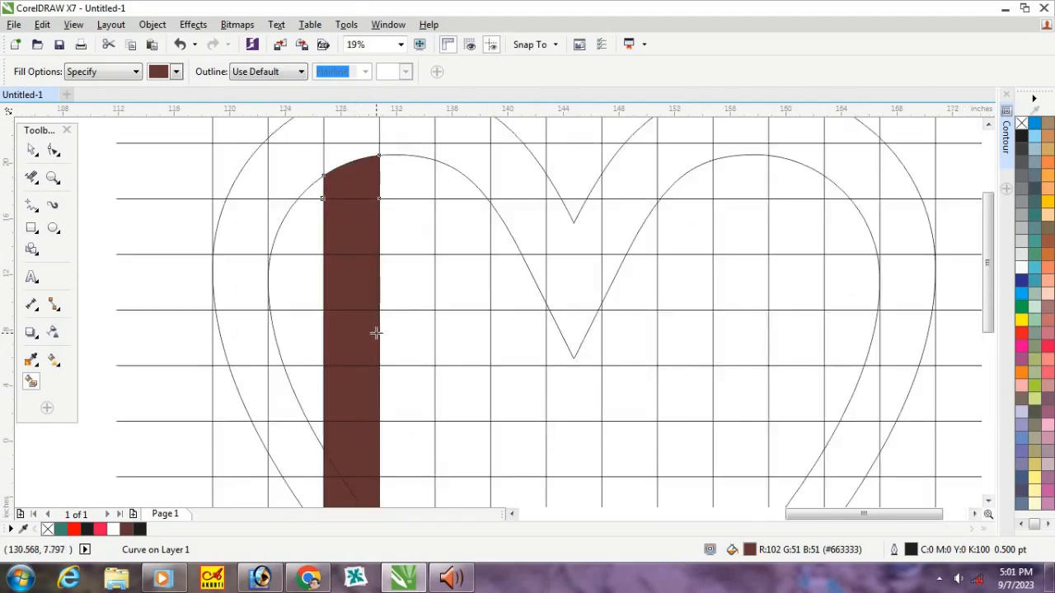
Extend the brown column through the band between the inner and outer hearts, up to the outer heart's arc.
scroll(372, 334, "down", 2)
scroll(339, 294, "up", 3)
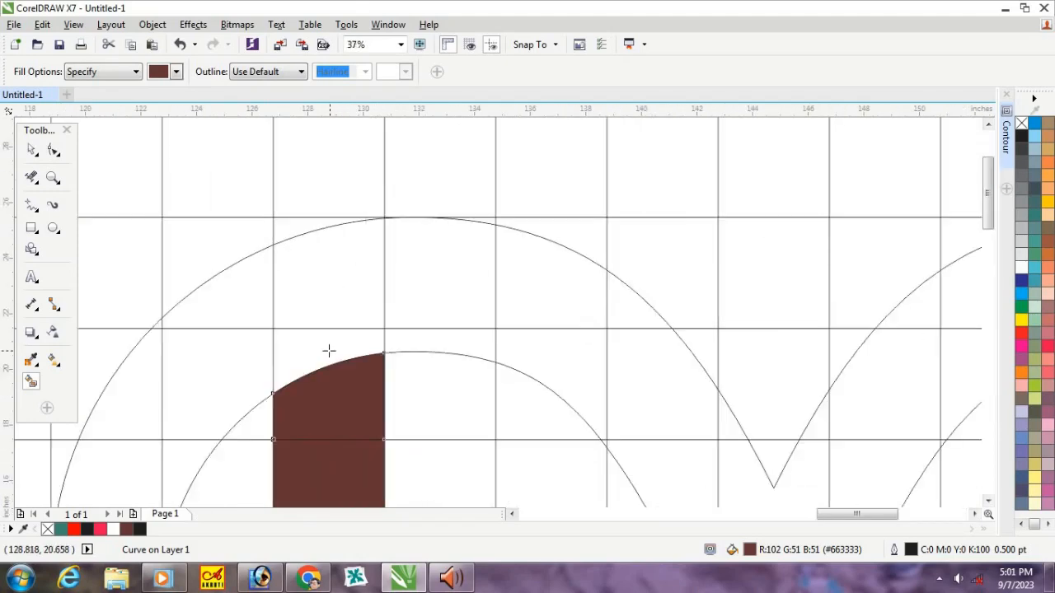
left_click(328, 351)
left_click(338, 269)
Smart-fill the band between the two hearts in brown, curving from the column's top around the upper left lobe.
left_click(249, 308)
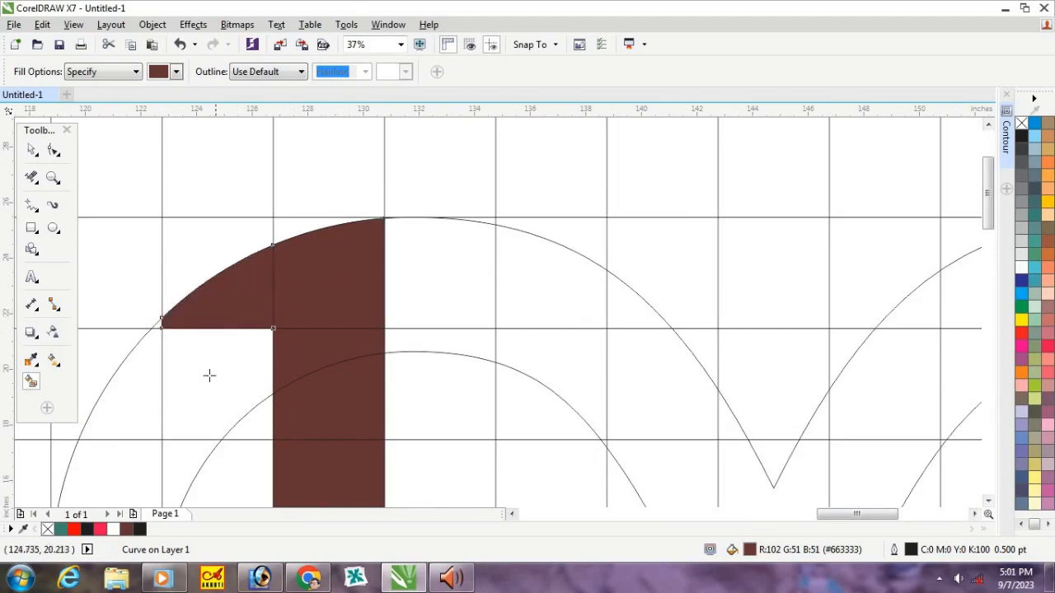
left_click(209, 372)
scroll(377, 252, "down", 1)
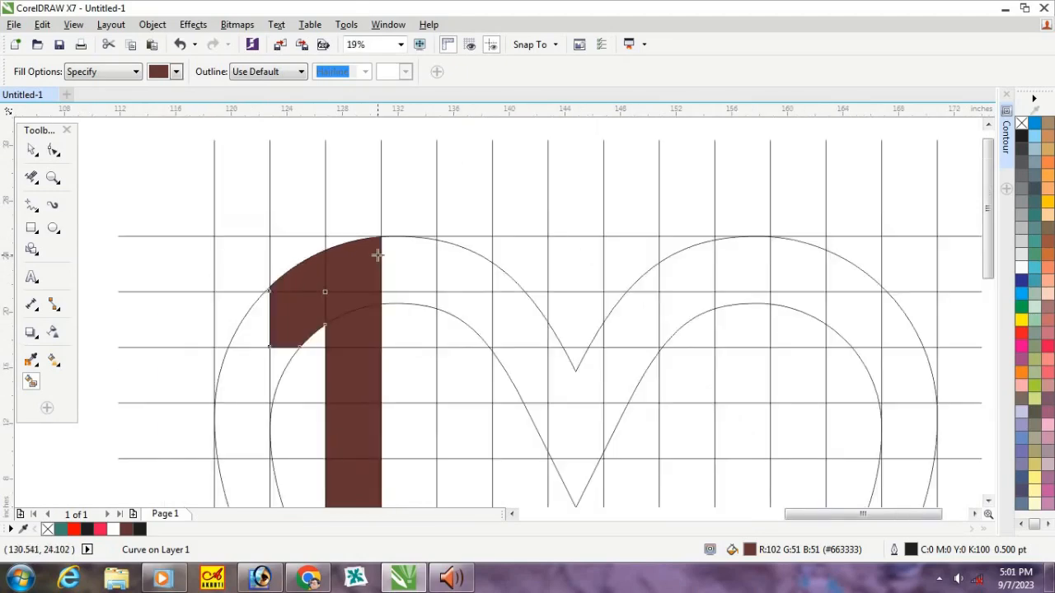
left_click(278, 359)
left_click(249, 371)
left_click(247, 329)
Continue the brown fill two grid rows down the heart's left side, between the outer heart and the second vertical grid line.
scroll(338, 239, "down", 2)
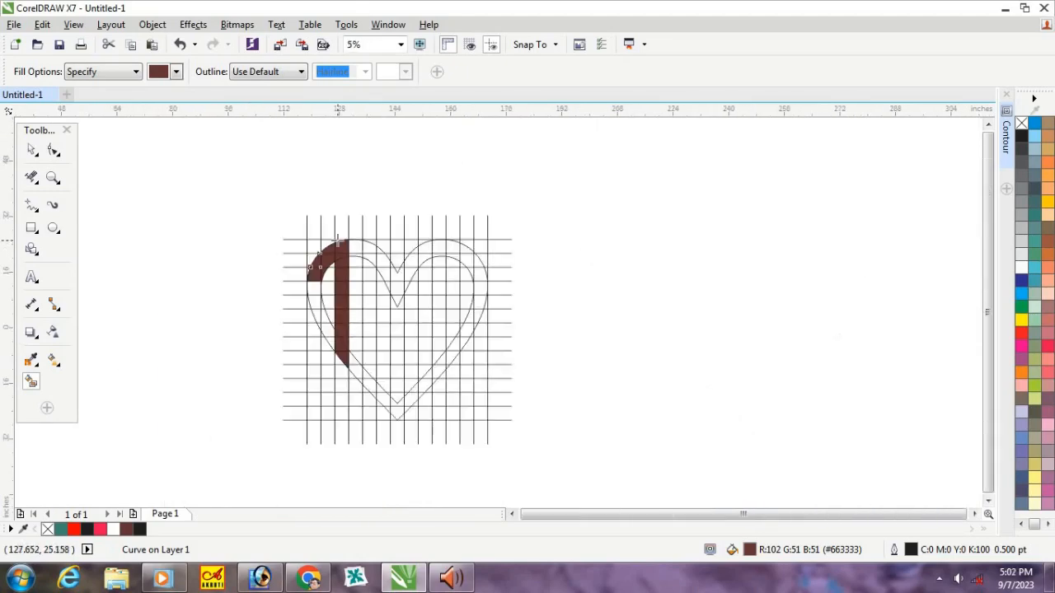
scroll(322, 313, "up", 1)
scroll(322, 313, "up", 1)
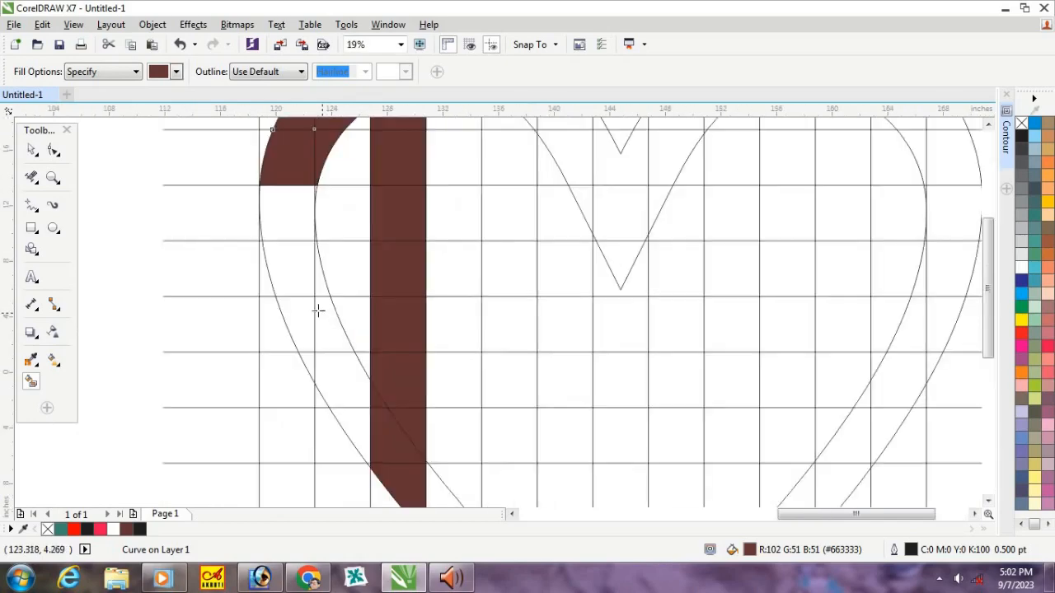
scroll(314, 187, "up", 3)
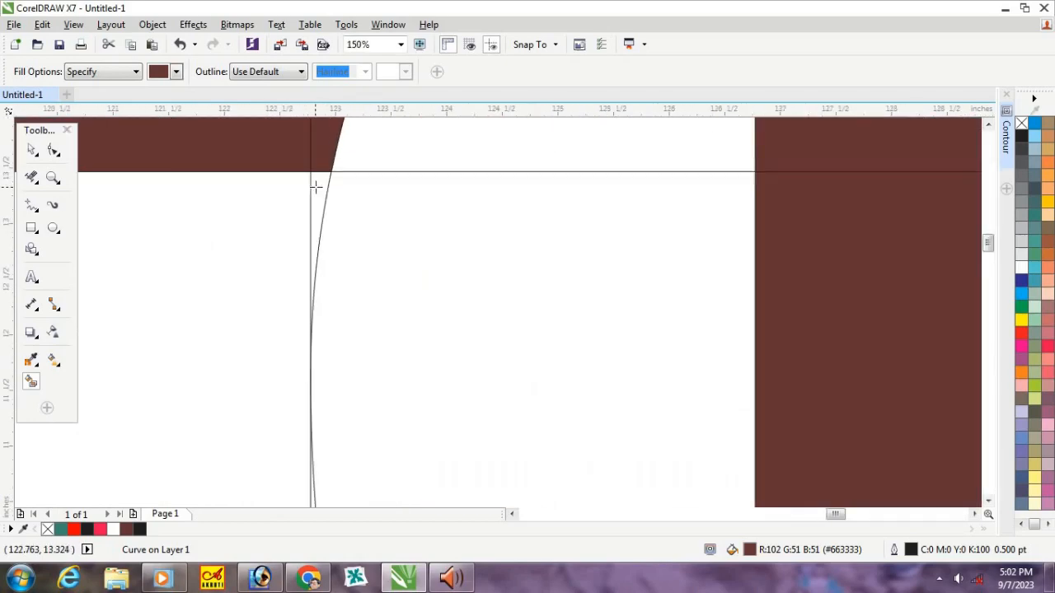
scroll(313, 228, "down", 2)
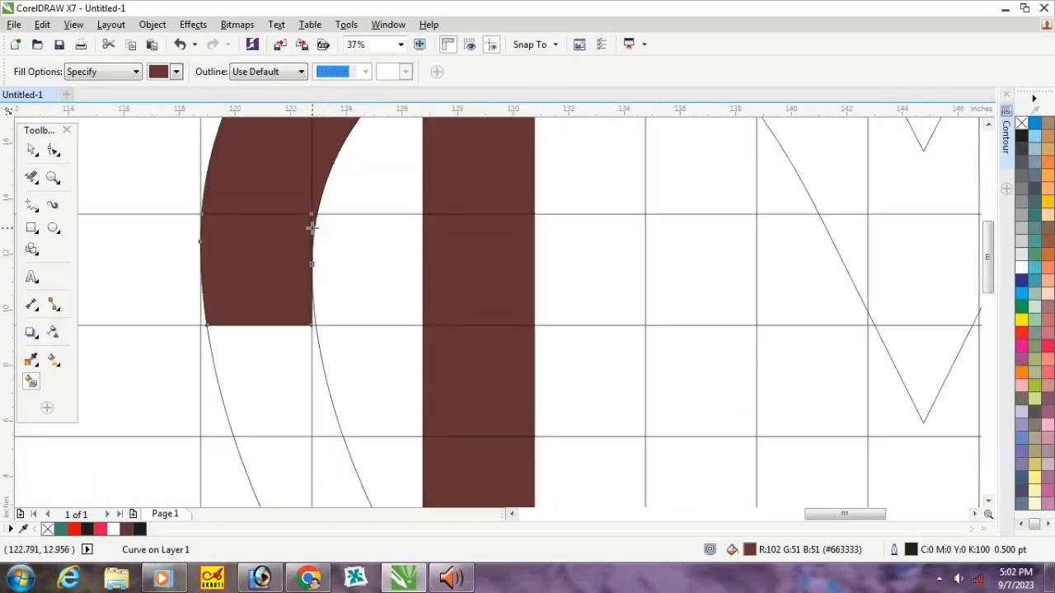
left_click(271, 375)
Try to fill the areas between the second vertical grid line and the inner heart's left edge, and undo those fills.
scroll(321, 318, "up", 2)
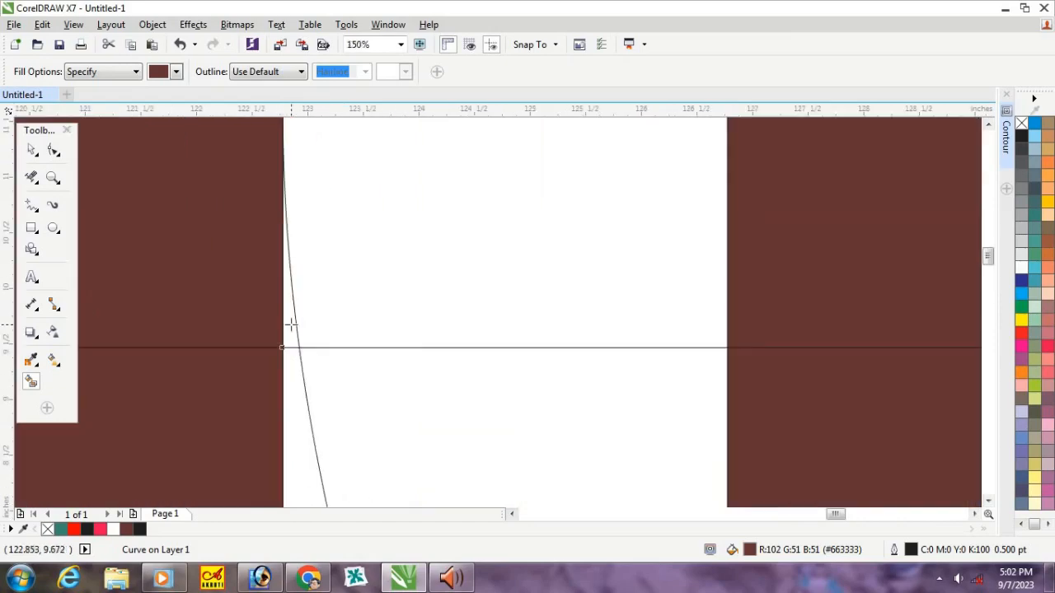
left_click(290, 326)
scroll(290, 326, "down", 2)
left_click(295, 346)
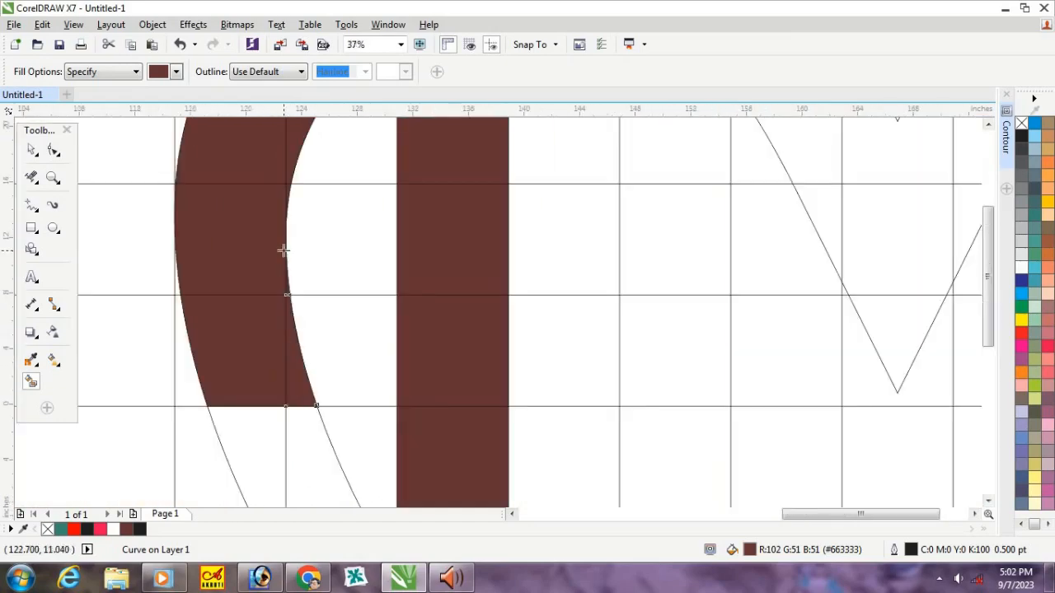
scroll(282, 249, "down", 2)
scroll(273, 303, "up", 1)
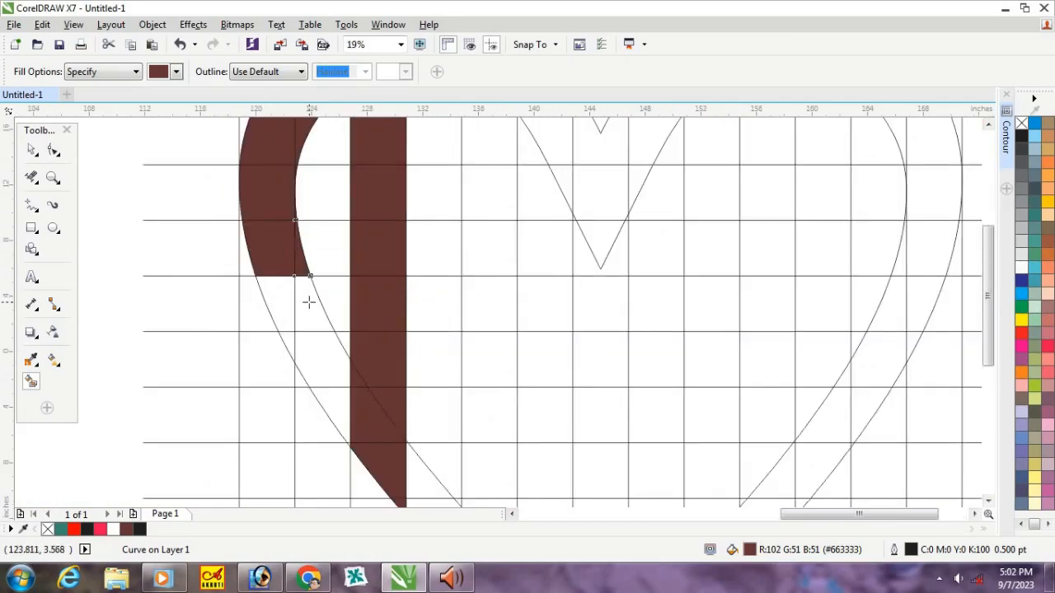
key("ctrl+z")
scroll(313, 203, "up", 2)
scroll(280, 206, "down", 1)
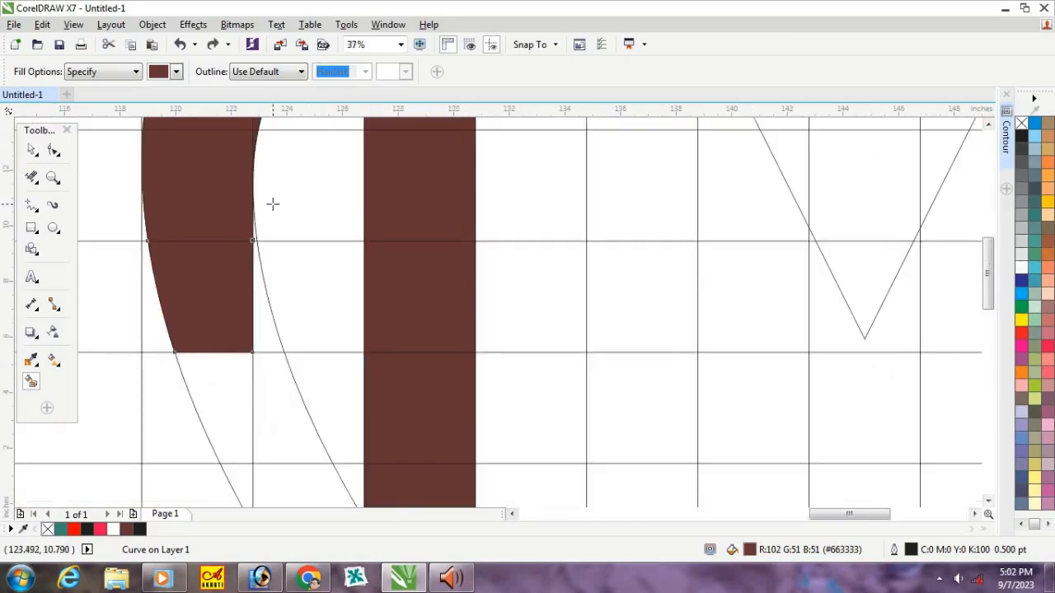
Smart-fill the remaining lower cells of the left band in brown, down to its point on the outer heart.
left_click(229, 381)
scroll(236, 280, "down", 3)
scroll(237, 317, "up", 3)
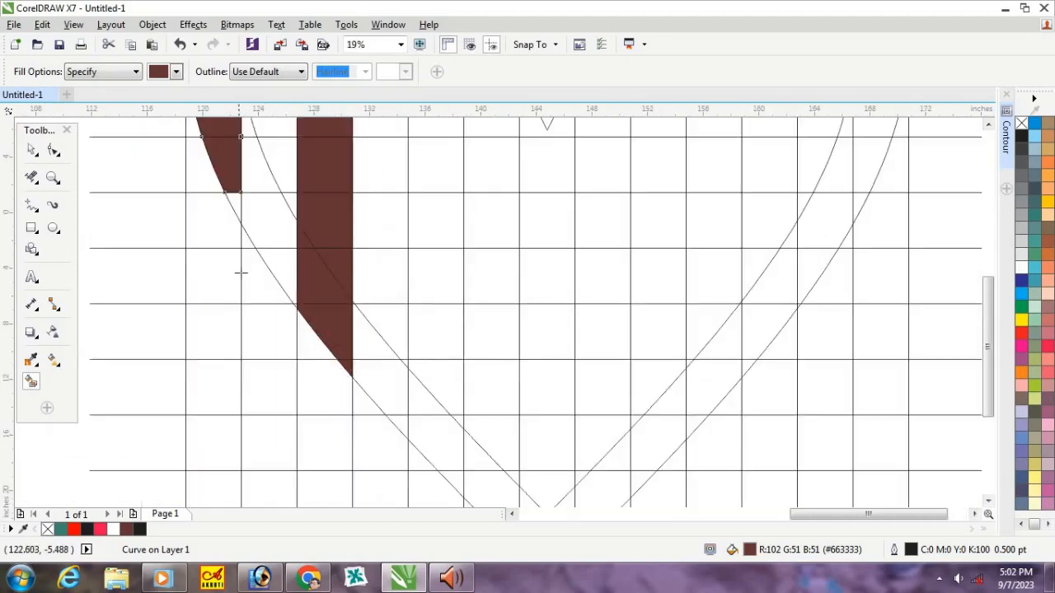
left_click(217, 259)
scroll(218, 263, "down", 2)
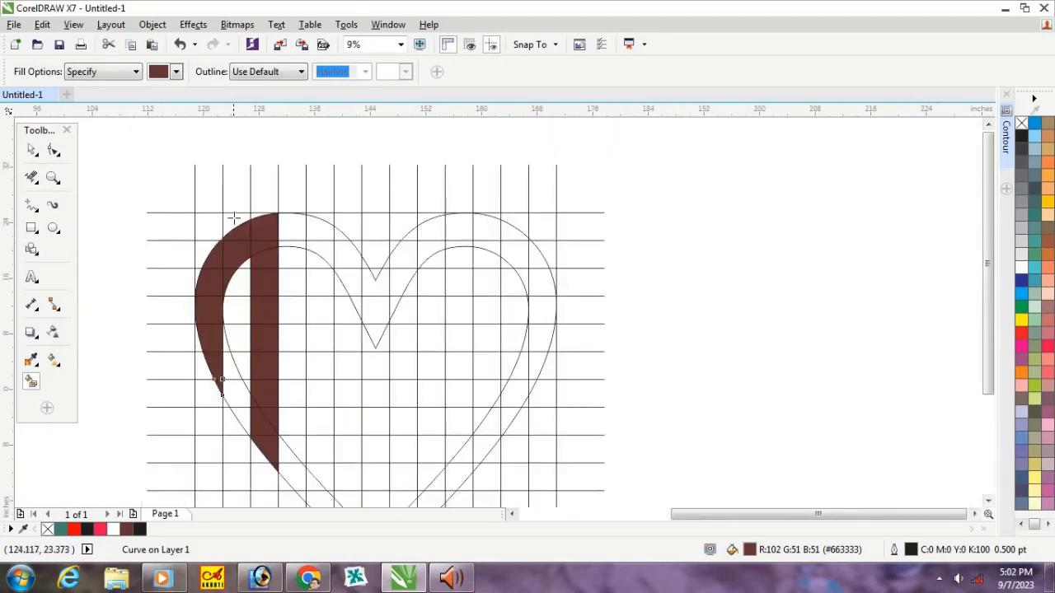
Fill the tiny unfilled gap at the upper left edge of the outer heart in brown.
scroll(234, 229, "up", 1)
scroll(221, 277, "up", 2)
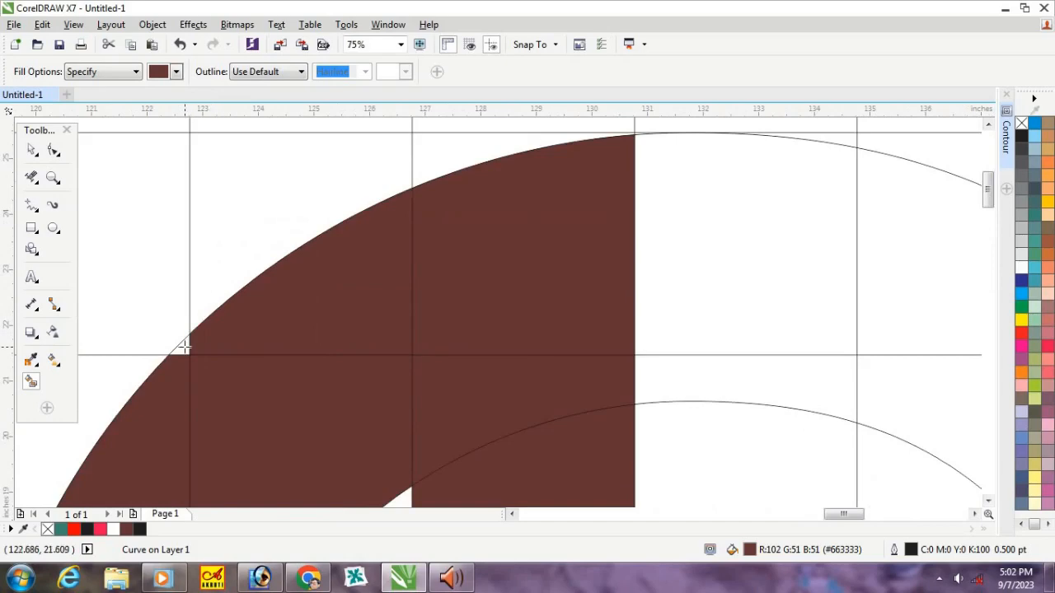
scroll(247, 177, "down", 2)
scroll(303, 169, "down", 1)
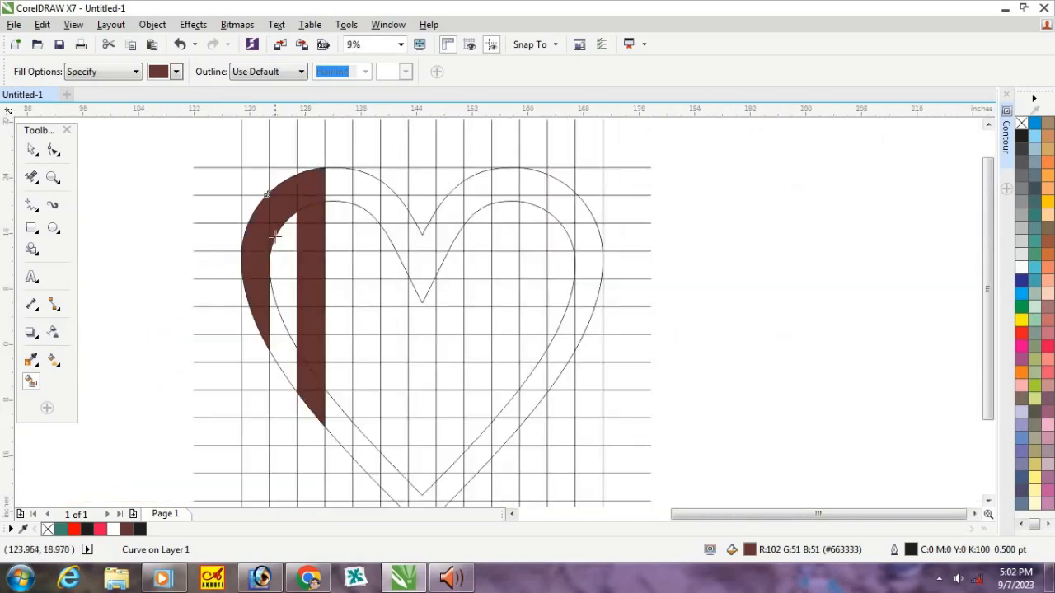
Smart-fill one crossbar cell between the left band and the brown column, including the sliver beside the inner heart's edge.
scroll(281, 260, "up", 1)
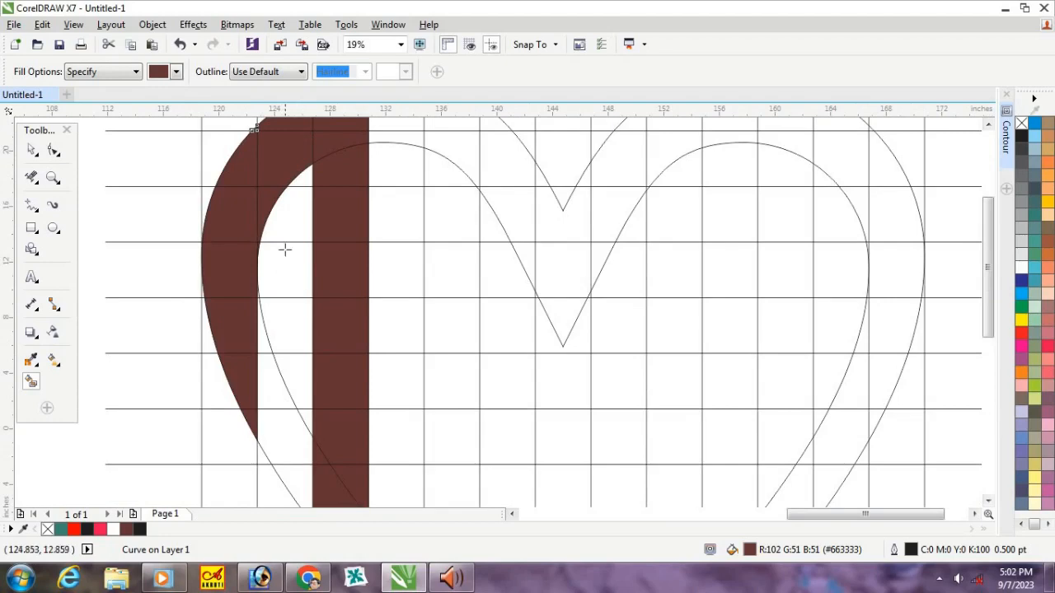
scroll(284, 249, "down", 1)
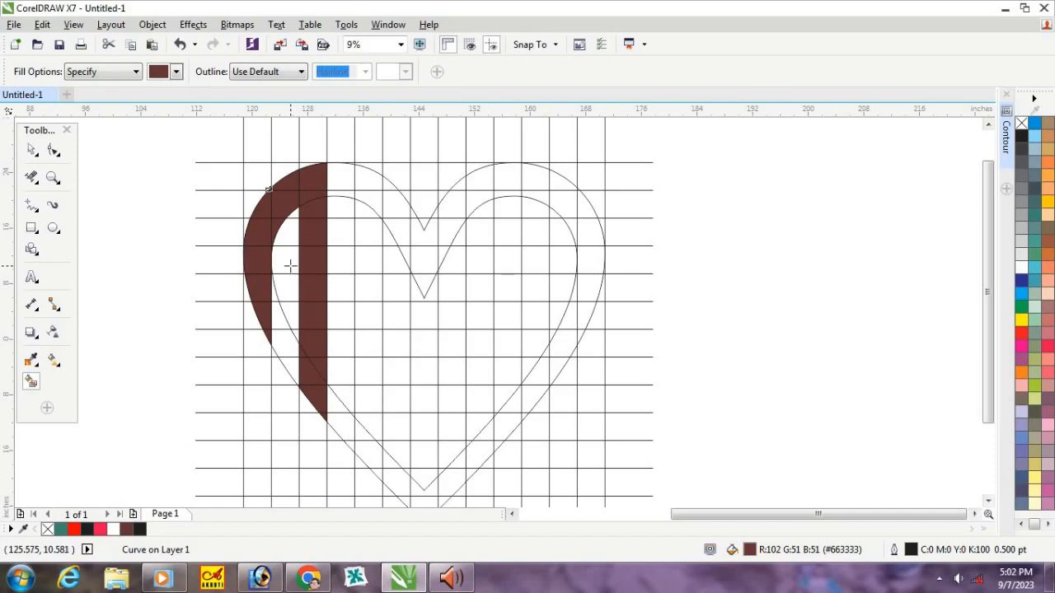
left_click(290, 266)
scroll(290, 266, "up", 2)
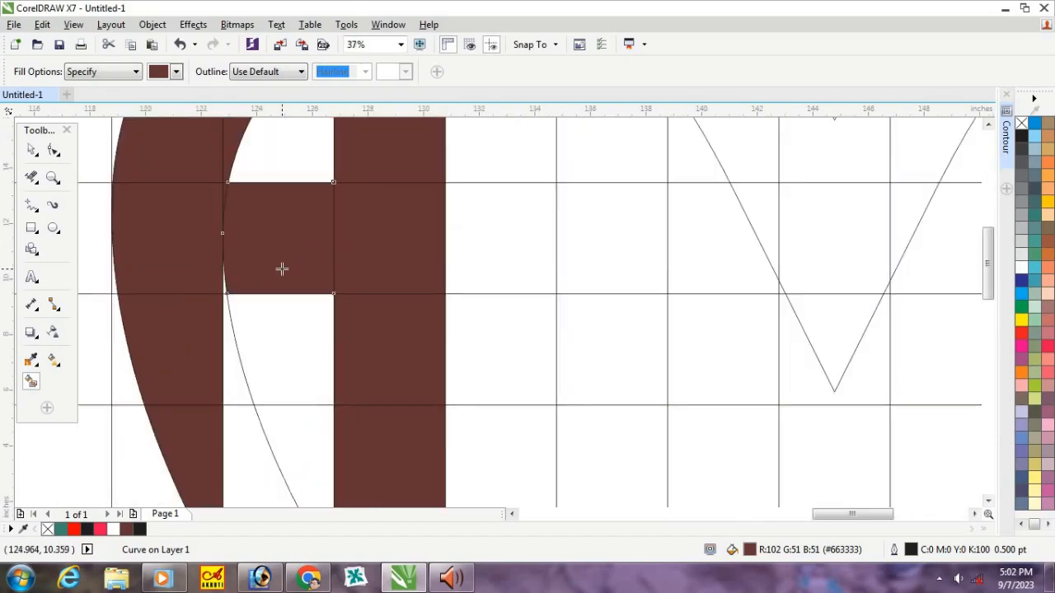
scroll(225, 287, "up", 2)
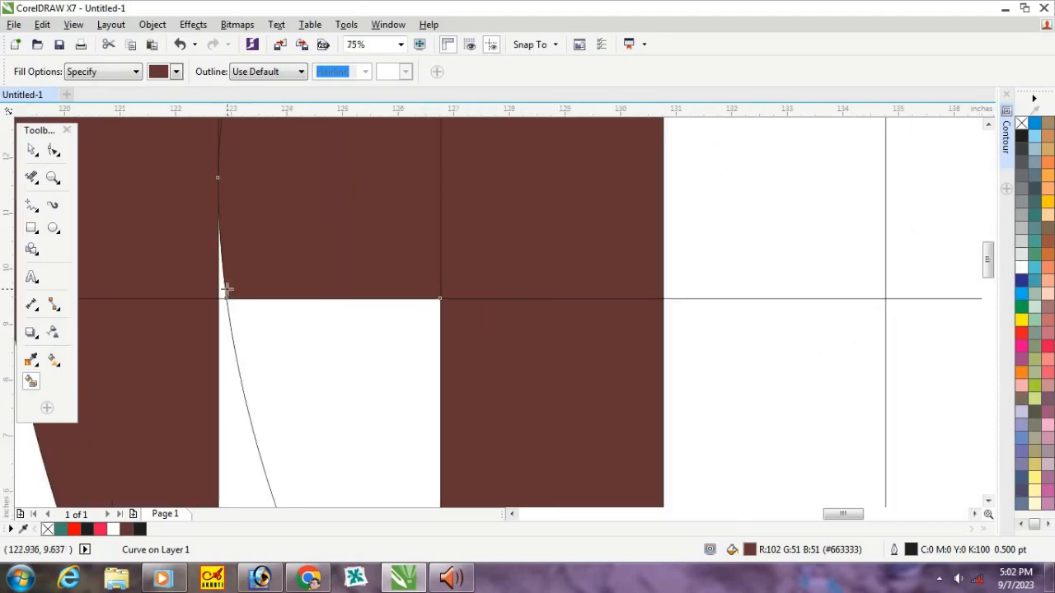
scroll(202, 283, "down", 5)
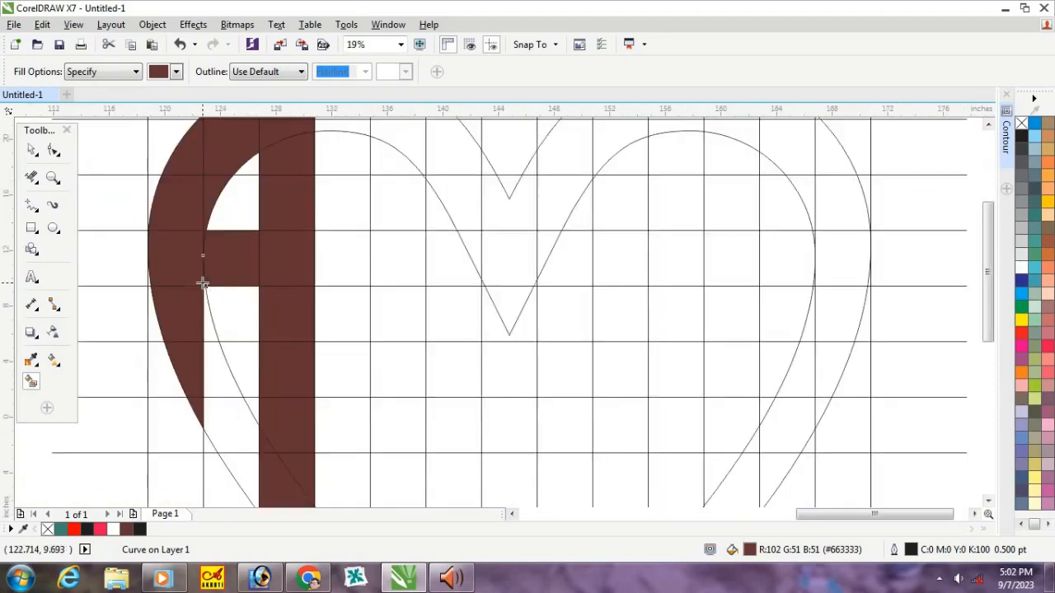
Smart-fill the lowest cells between the fifth and sixth vertical grid lines in brown, down to the outer heart's edge.
scroll(217, 255, "up", 1)
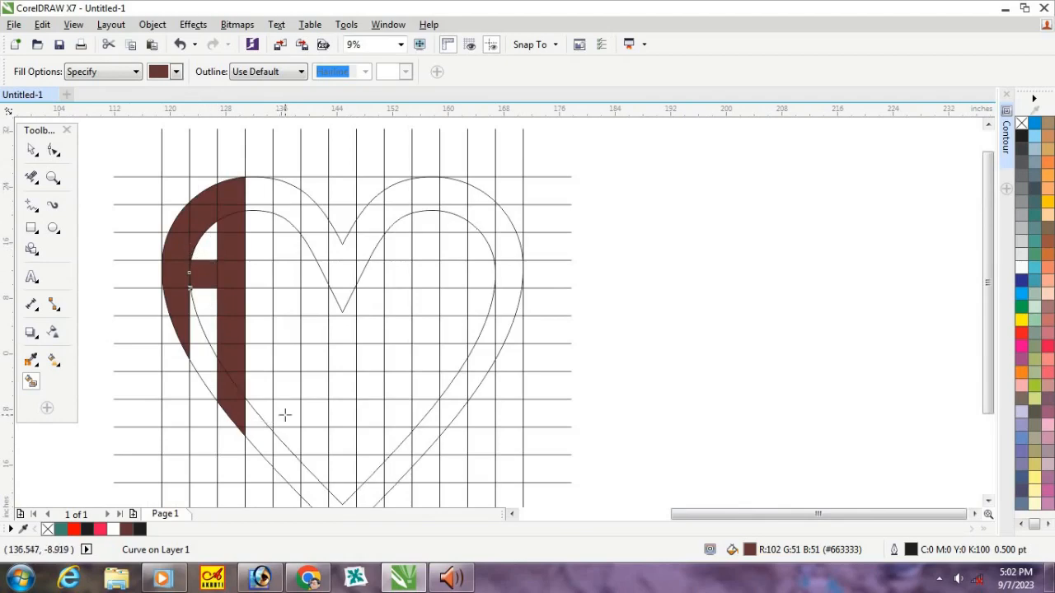
left_click(290, 467)
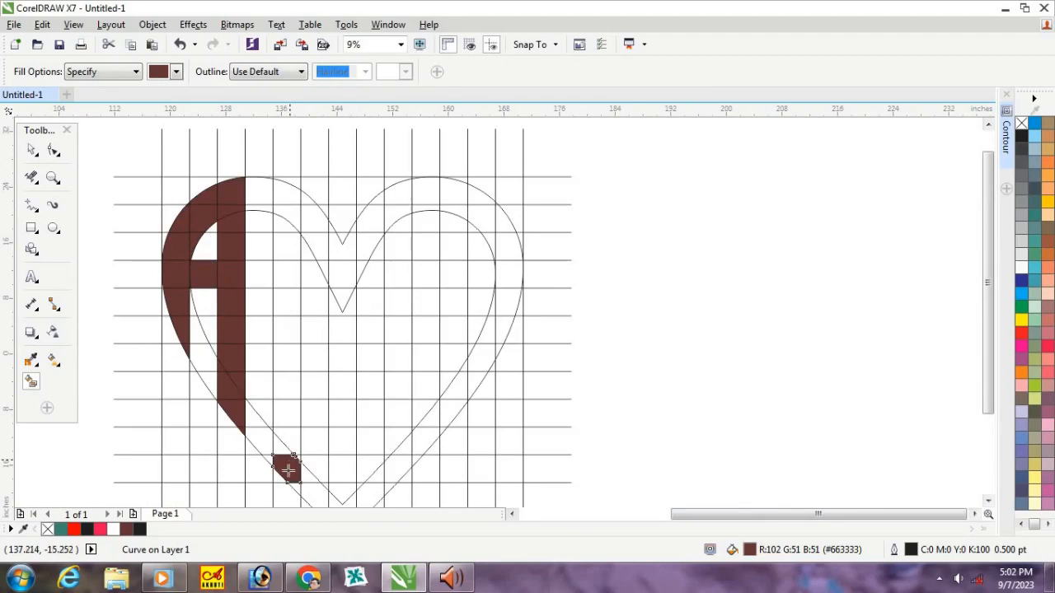
left_click(296, 489)
scroll(283, 496, "up", 2)
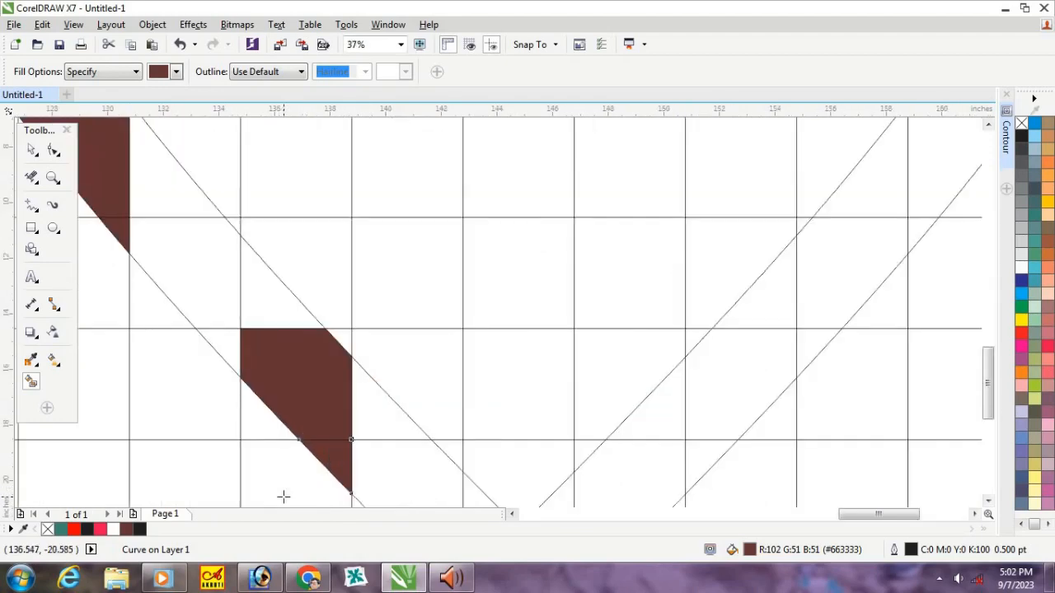
left_click(334, 299)
left_click(266, 297)
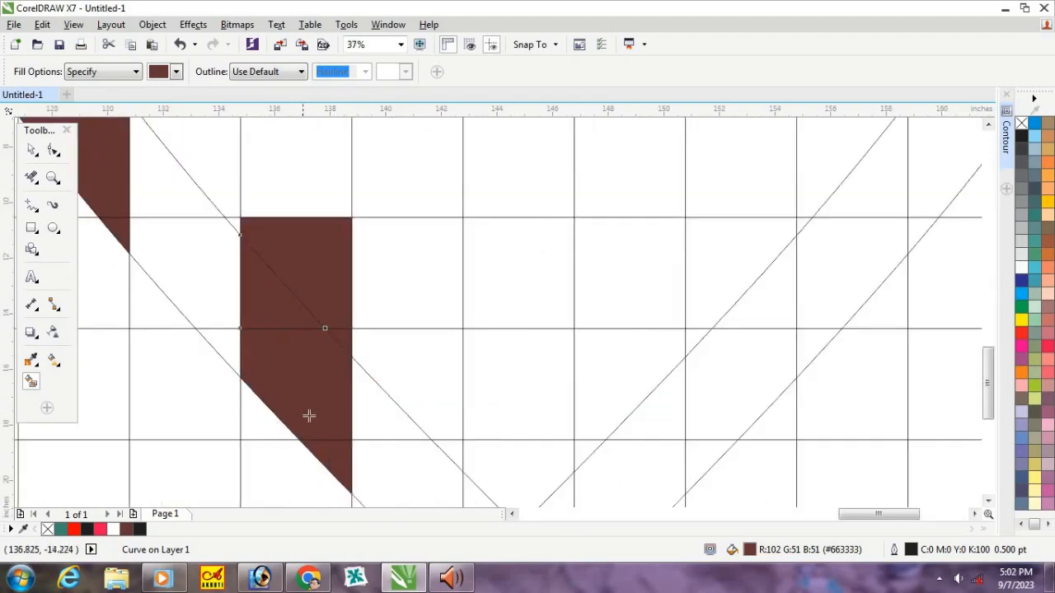
Extend the brown column between the fifth and sixth vertical grid lines upward by four cells.
scroll(302, 467, "down", 1)
left_click(299, 317)
left_click(306, 238)
left_click(310, 204)
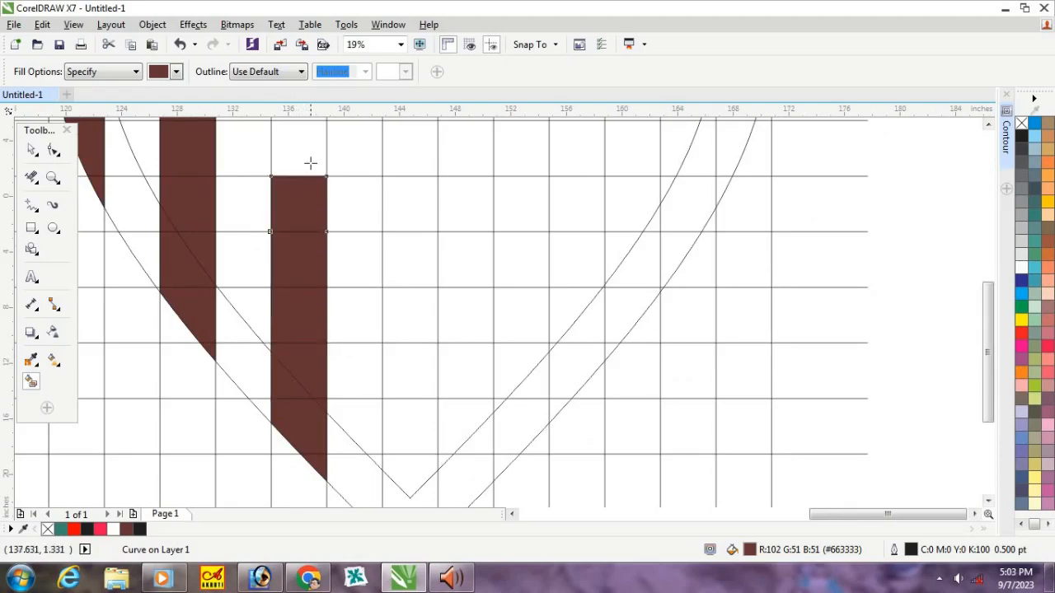
left_click(310, 162)
Smart-fill the remaining upper cells of the same column in brown, up to the outer heart's top curve.
scroll(299, 351, "down", 3)
scroll(299, 324, "up", 3)
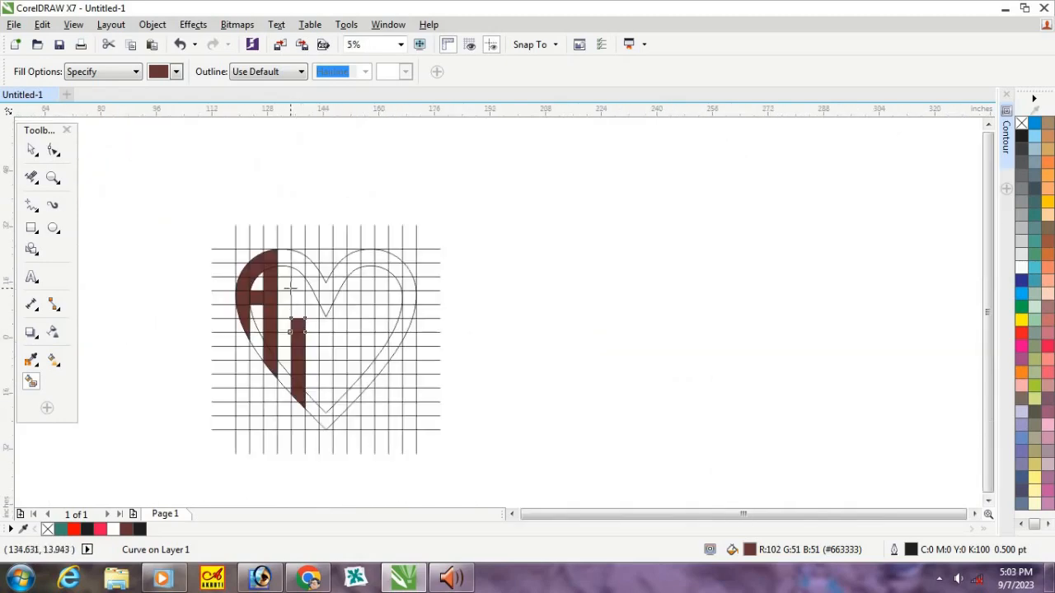
left_click(317, 392)
left_click(325, 329)
left_click(320, 262)
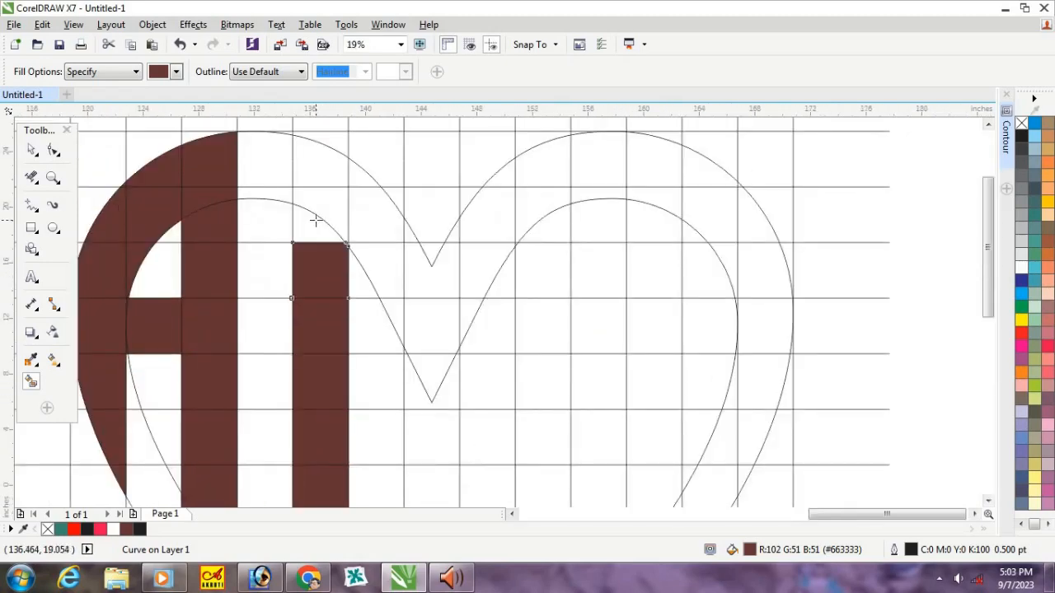
left_click(316, 220)
left_click(321, 197)
left_click(322, 170)
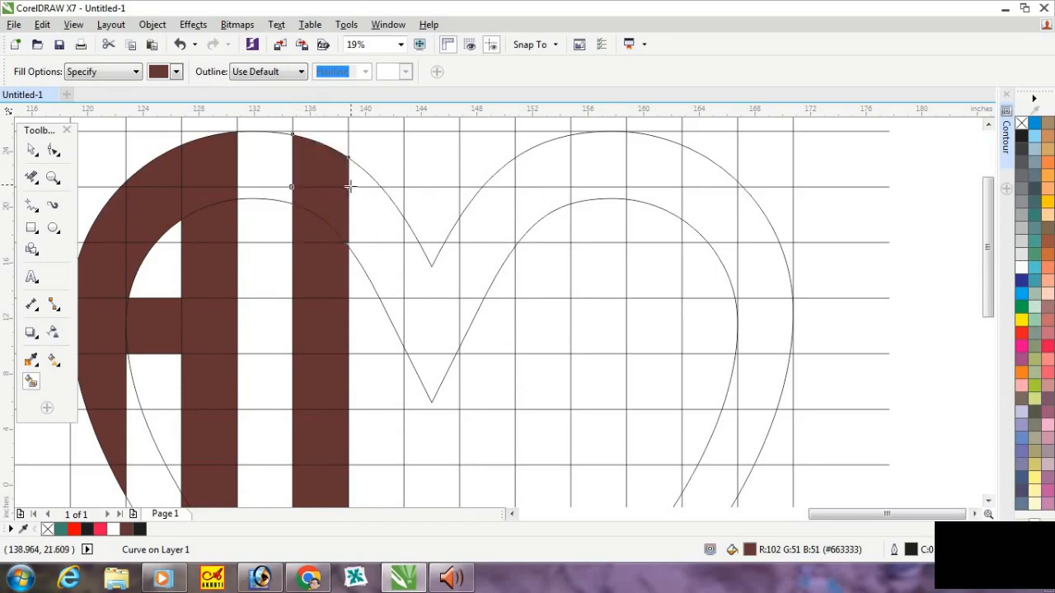
Smart-fill the band between the two hearts in brown, from the new column's upper end down to beneath the outer heart's notch.
scroll(347, 188, "up", 1)
scroll(346, 305, "up", 1)
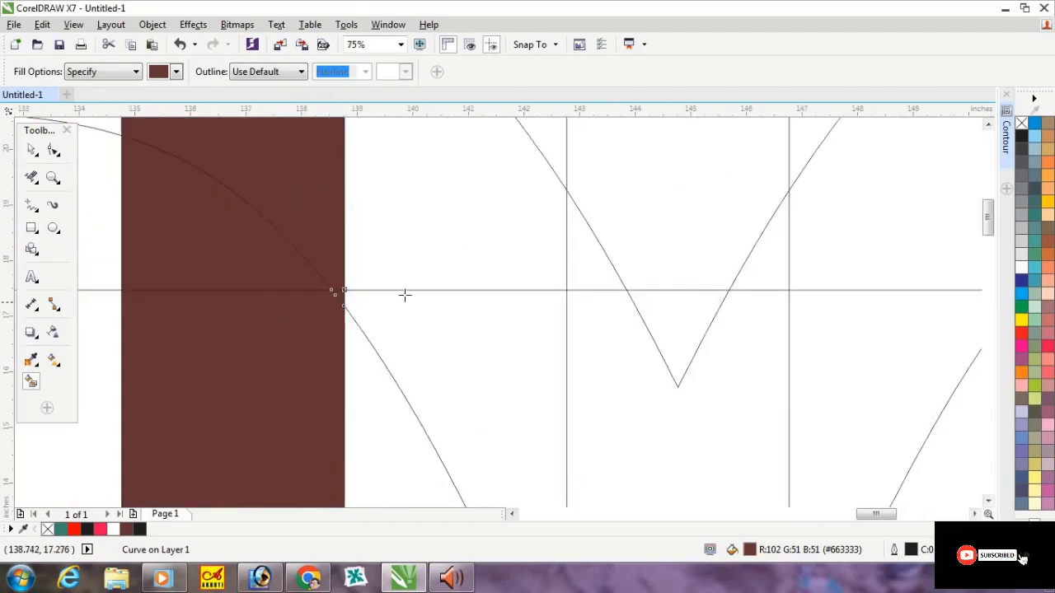
left_click(405, 202)
scroll(419, 254, "down", 1)
left_click(409, 155)
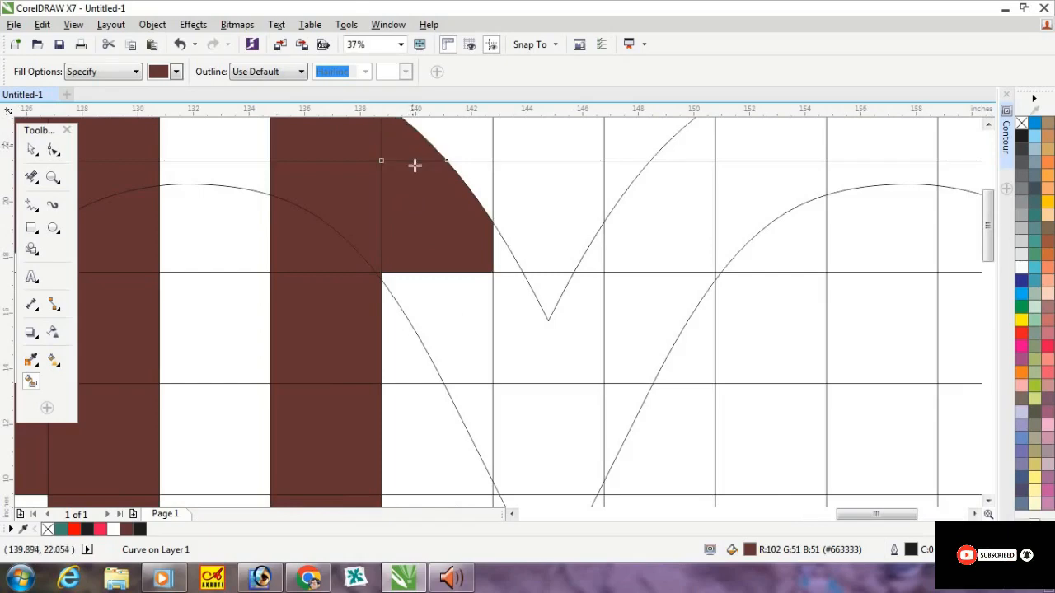
left_click(439, 308)
left_click(516, 334)
left_click(501, 260)
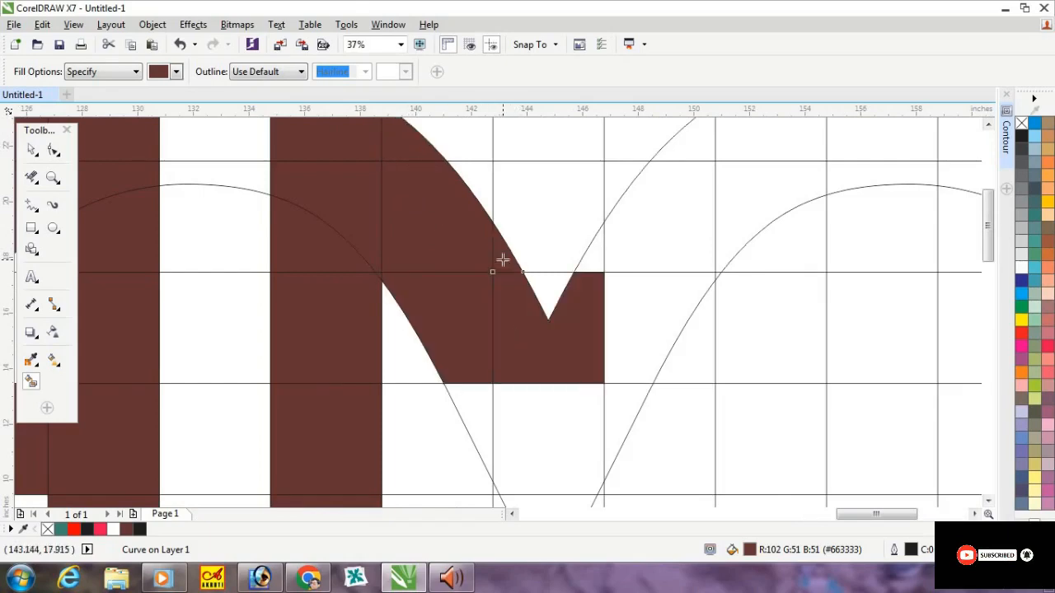
Smart-fill the band cells rising from the notch to the ninth vertical grid line in brown, between the two hearts.
left_click(592, 262)
left_click(649, 231)
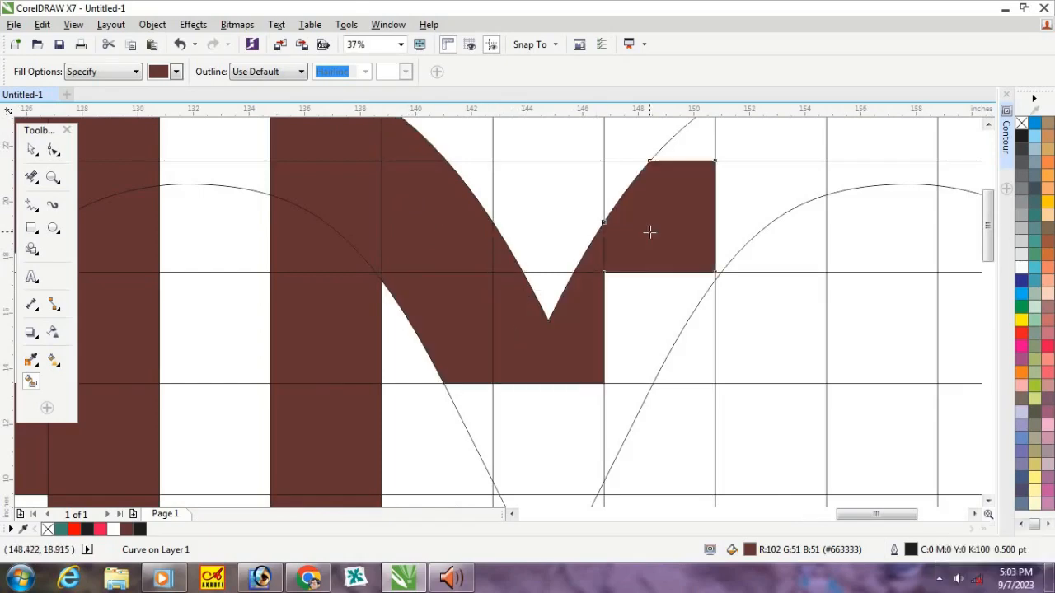
left_click(641, 300)
Smart-fill the remaining cells of the central V in brown, down to the inner heart's notch point.
scroll(626, 226, "down", 2)
scroll(626, 228, "up", 1)
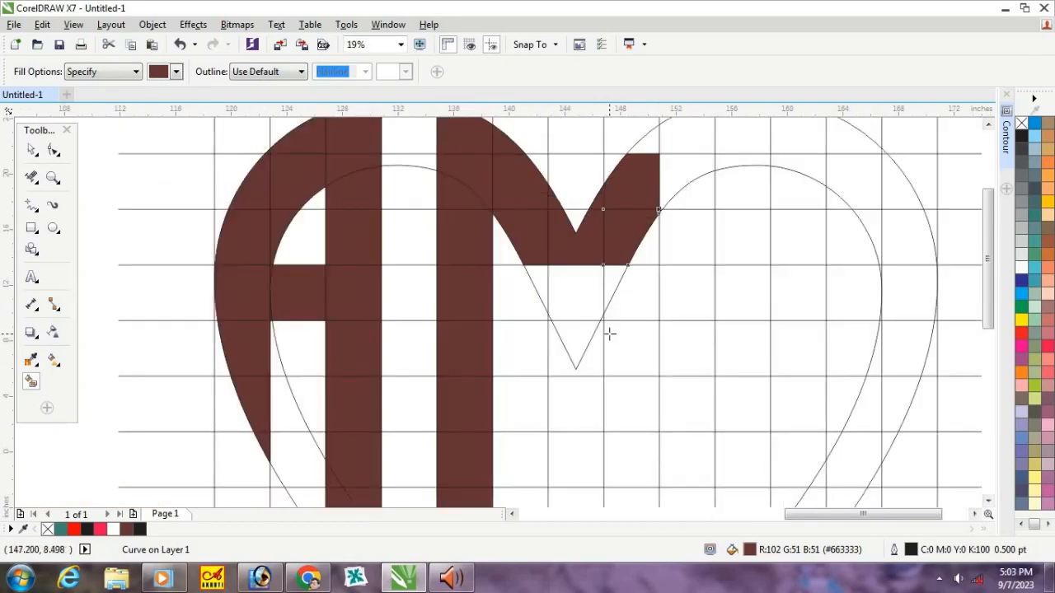
left_click(614, 285)
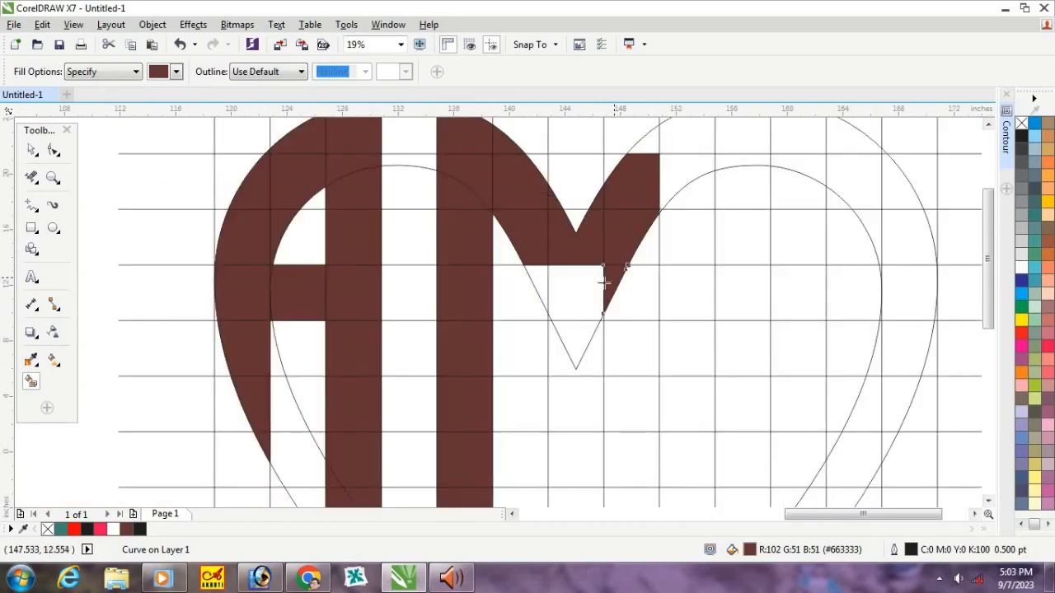
left_click(586, 301)
left_click(584, 329)
left_click(539, 281)
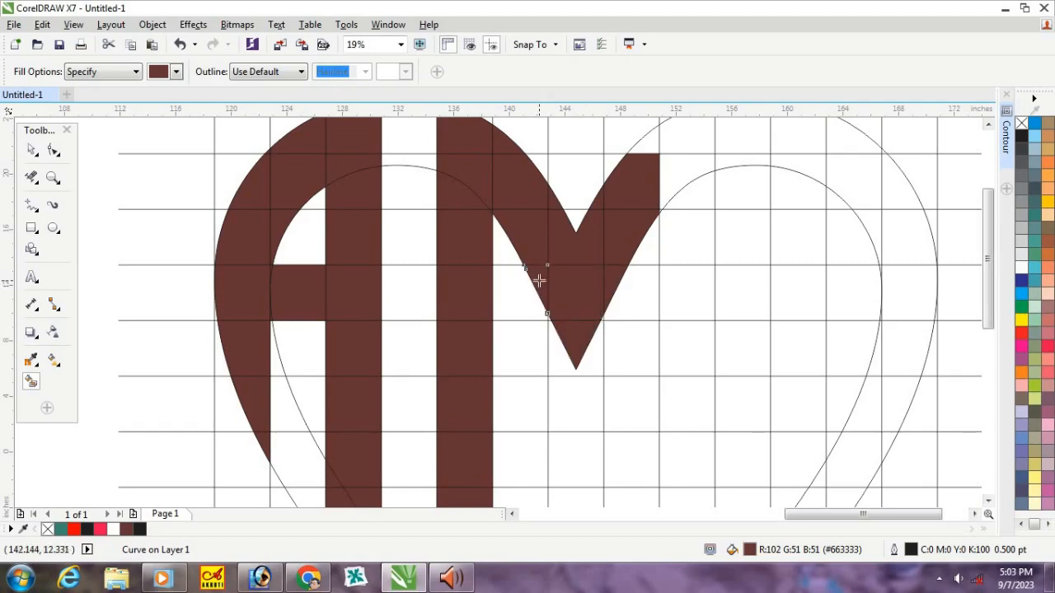
Continue the brown band over the start of the right lobe, up to the tenth vertical grid line.
scroll(567, 204, "down", 3)
scroll(596, 290, "up", 3)
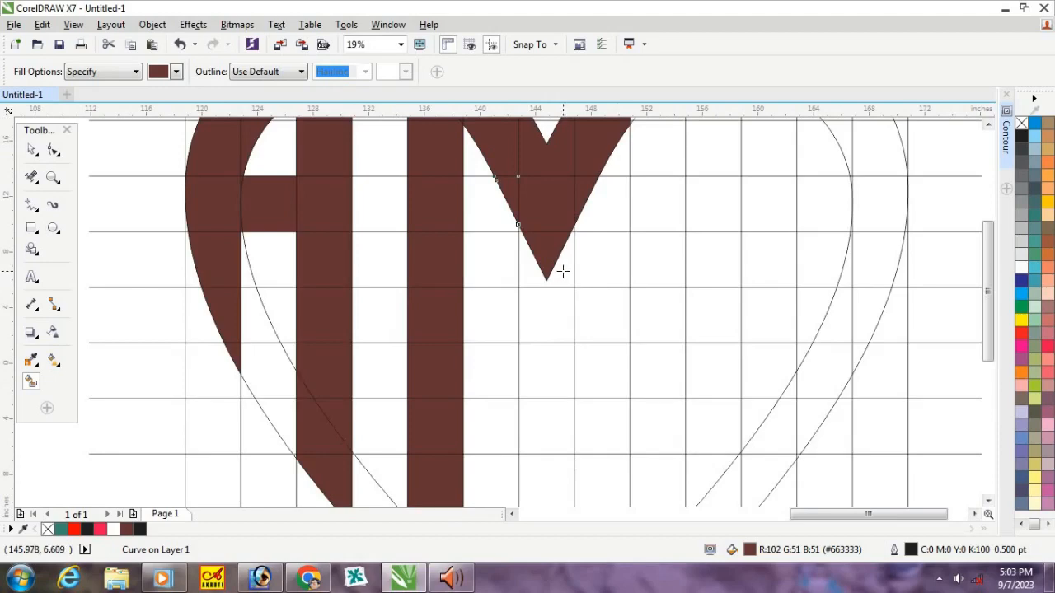
scroll(501, 273, "down", 2)
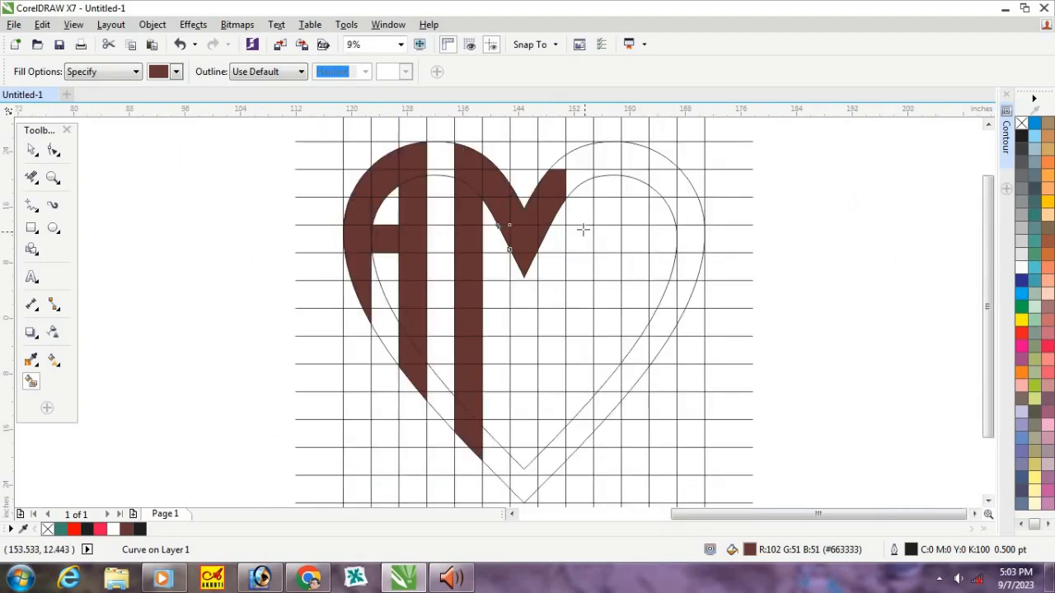
left_click(564, 167)
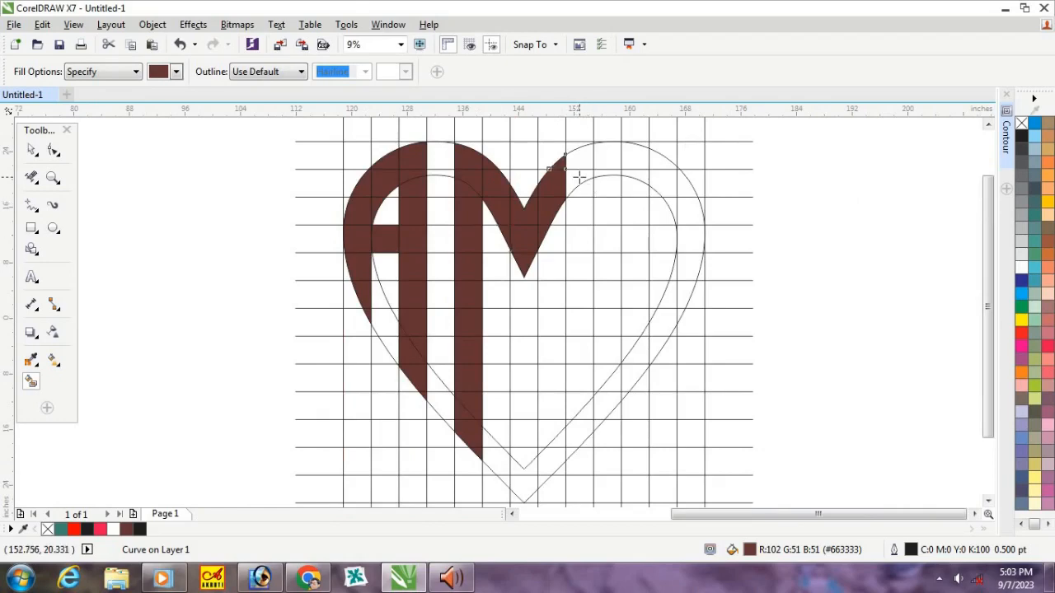
left_click_drag(580, 177, 582, 161)
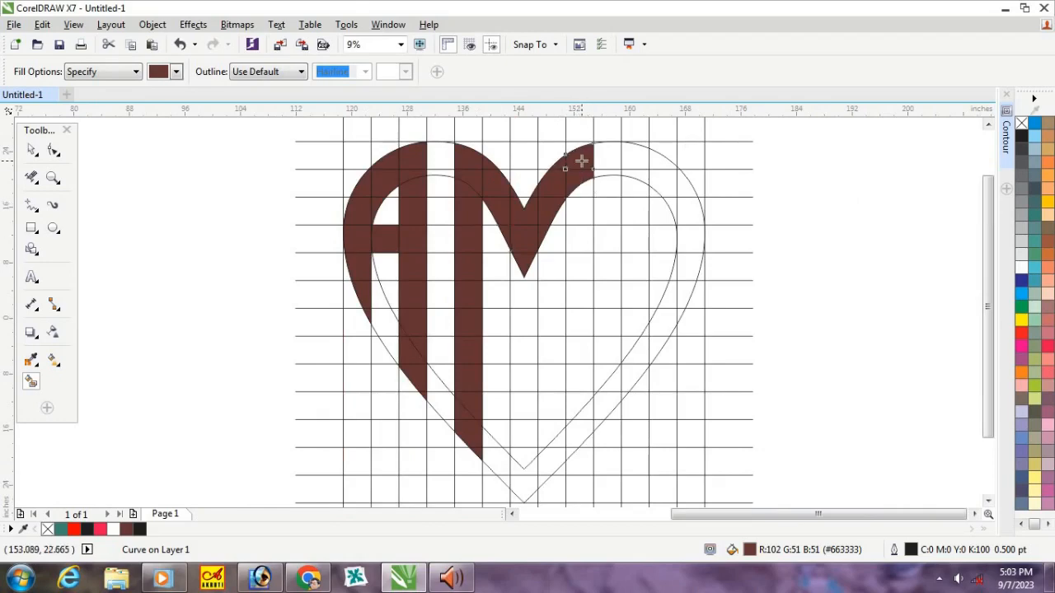
Smart-fill the column between the ninth and tenth vertical grid lines in brown, from the right lobe down to the outer heart's lower edge.
mouse_move(592, 203)
left_mouse_down()
mouse_move(591, 268)
mouse_move(576, 408)
left_mouse_up()
scroll(581, 155, "up", 2)
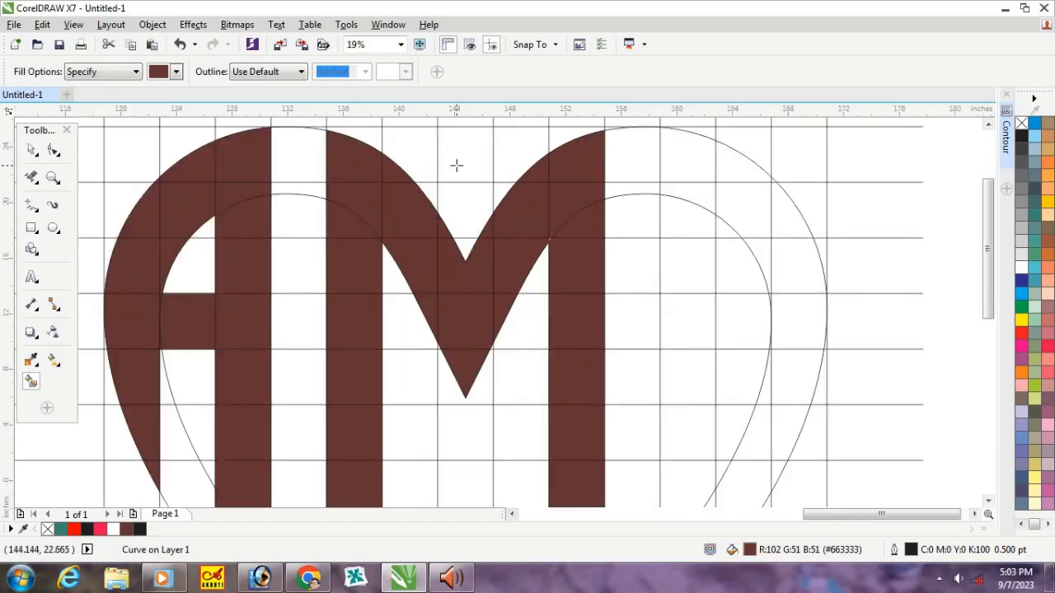
scroll(456, 166, "down", 2)
scroll(536, 485, "up", 2)
scroll(476, 382, "up", 1)
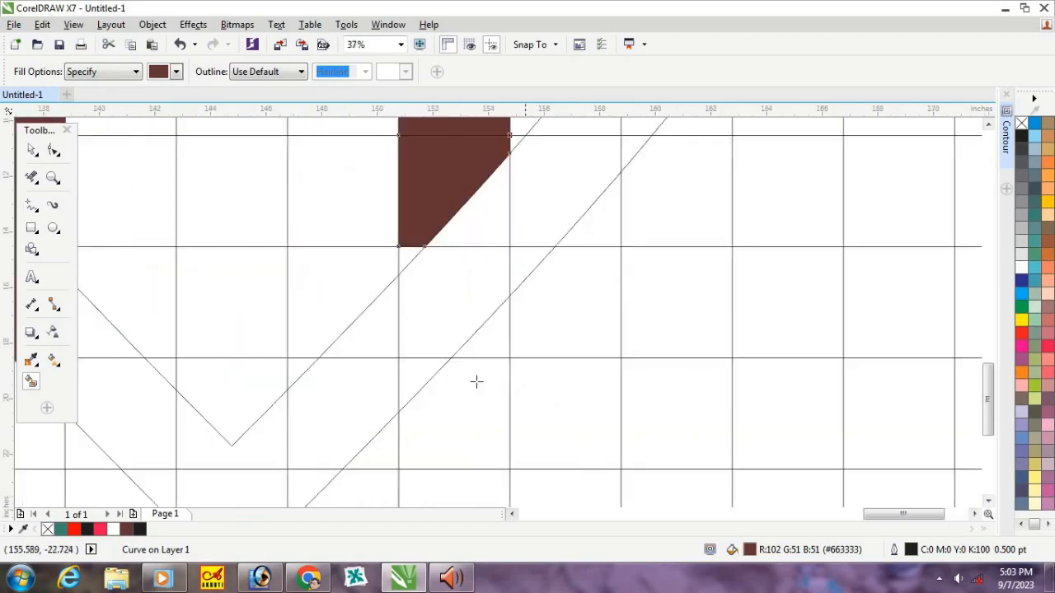
left_click(404, 250)
left_click(429, 295)
left_click(415, 375)
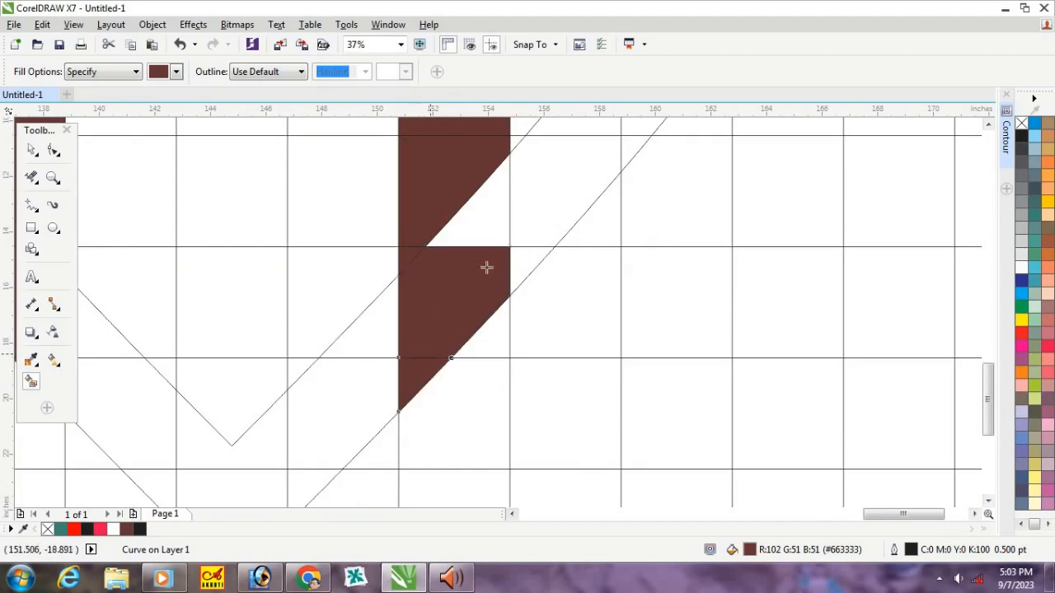
left_click(484, 211)
Fill the tiny gap where the inner heart crosses the ninth vertical grid line near the M's right stem in brown.
scroll(483, 275, "down", 2)
scroll(480, 266, "up", 3)
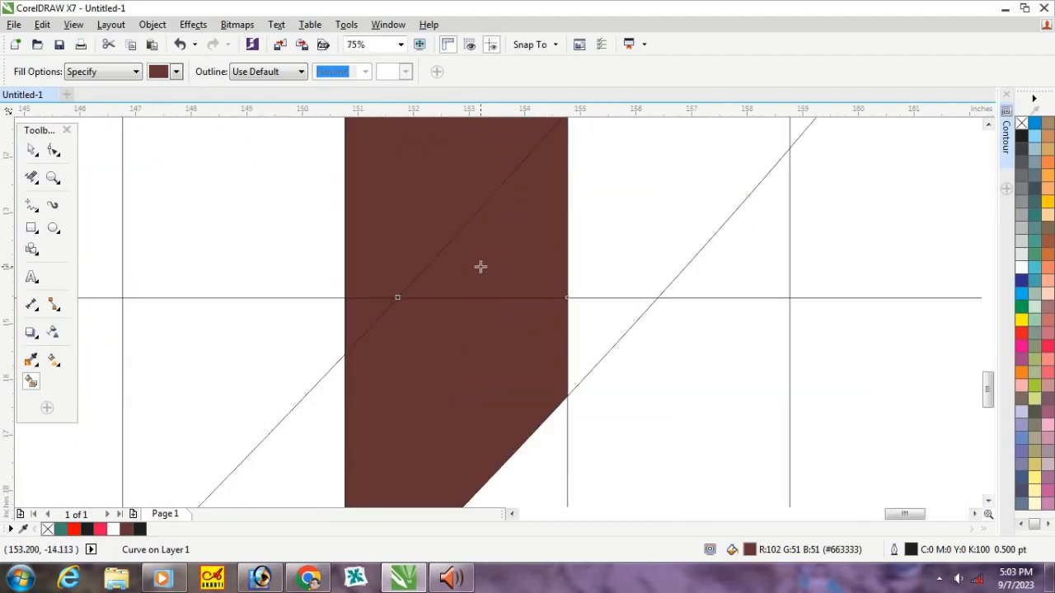
scroll(502, 384, "down", 1)
scroll(497, 189, "up", 1)
scroll(516, 360, "down", 3)
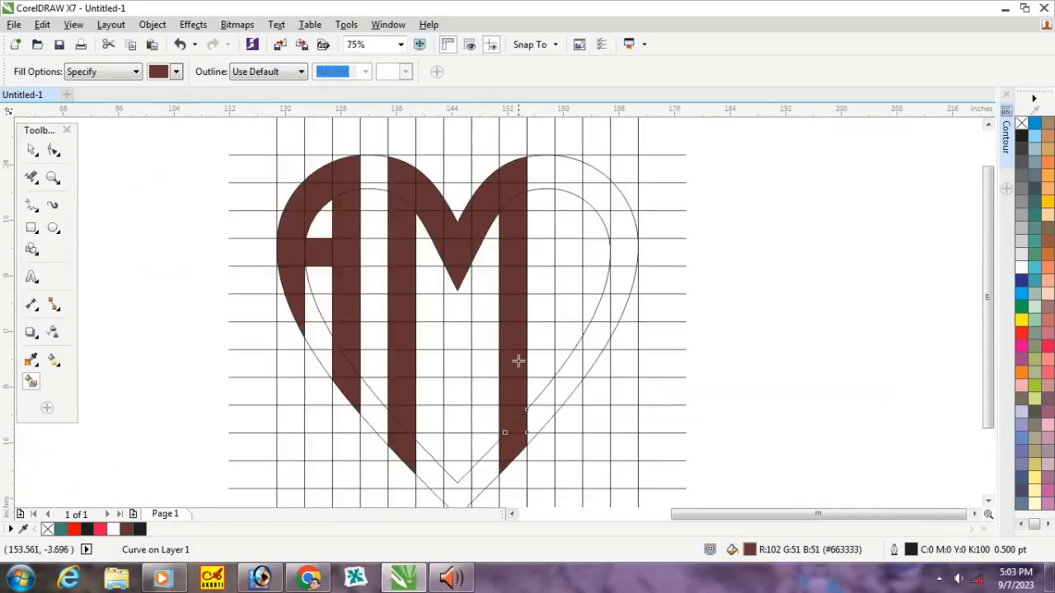
scroll(515, 235, "up", 1)
scroll(494, 203, "up", 5)
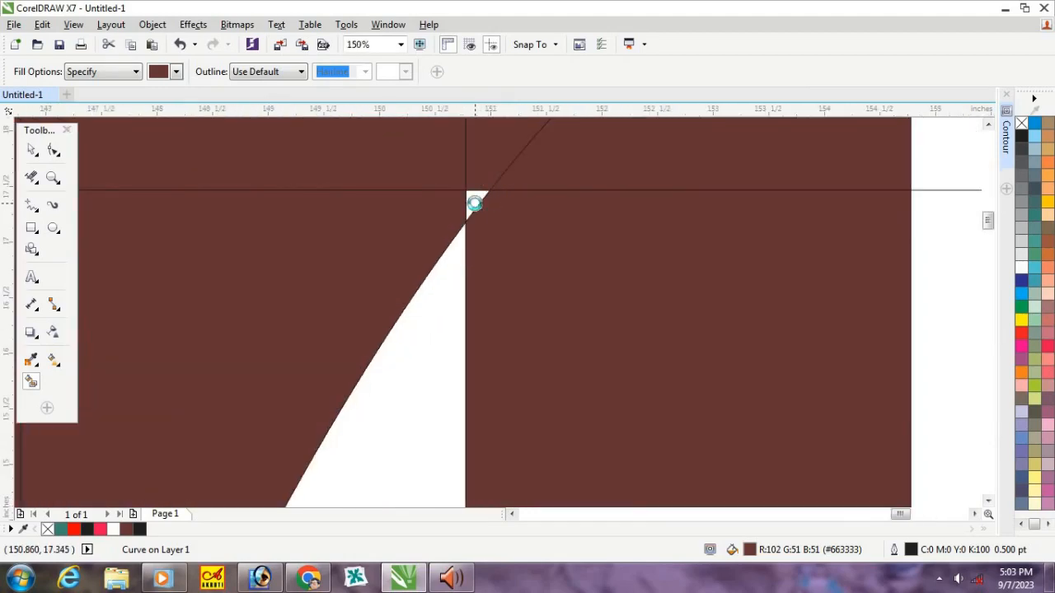
Inspect the brown M's joints, arches and stems for leftover unfilled gaps.
scroll(556, 221, "down", 5)
scroll(410, 216, "up", 3)
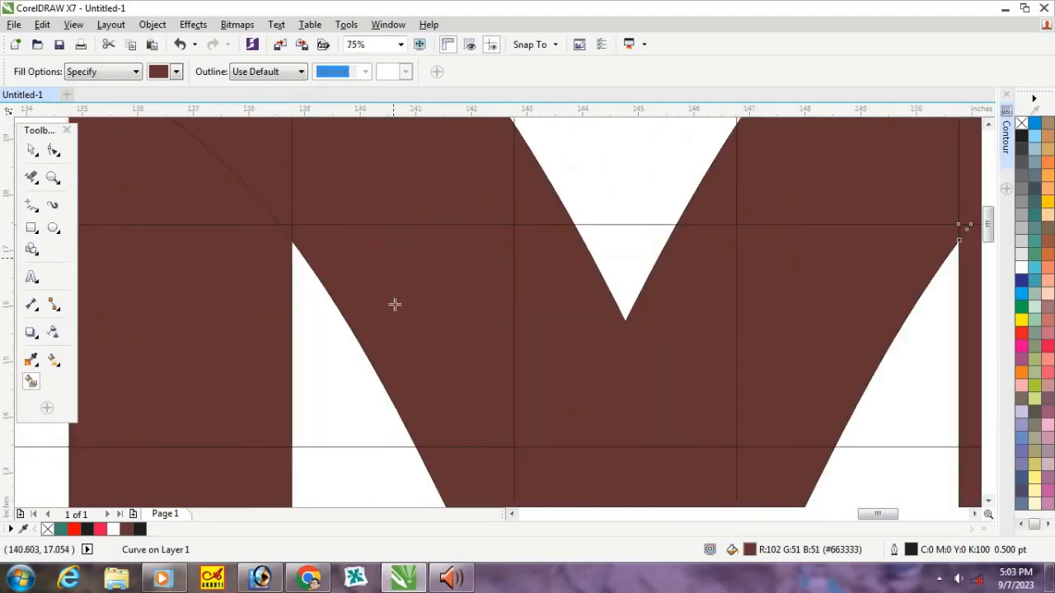
scroll(393, 304, "down", 3)
scroll(342, 169, "up", 2)
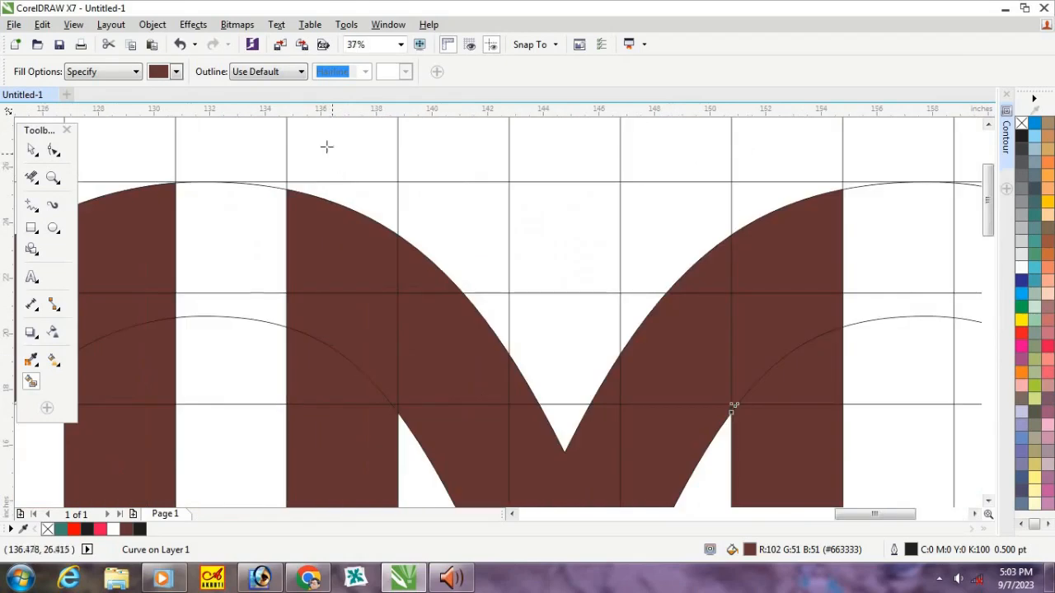
scroll(325, 146, "down", 5)
scroll(350, 421, "up", 5)
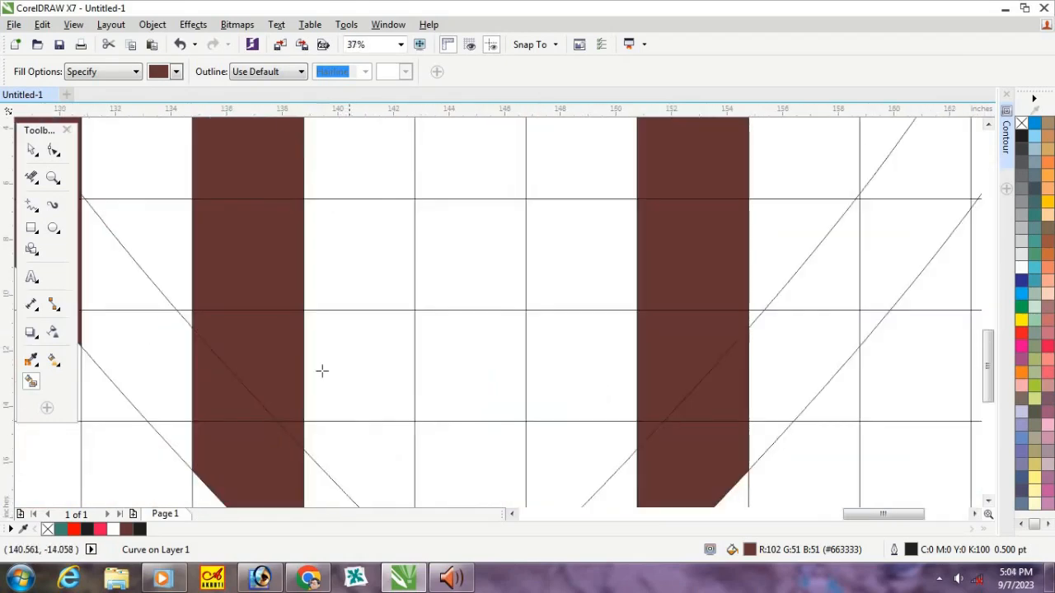
scroll(300, 355, "down", 2)
scroll(280, 455, "down", 3)
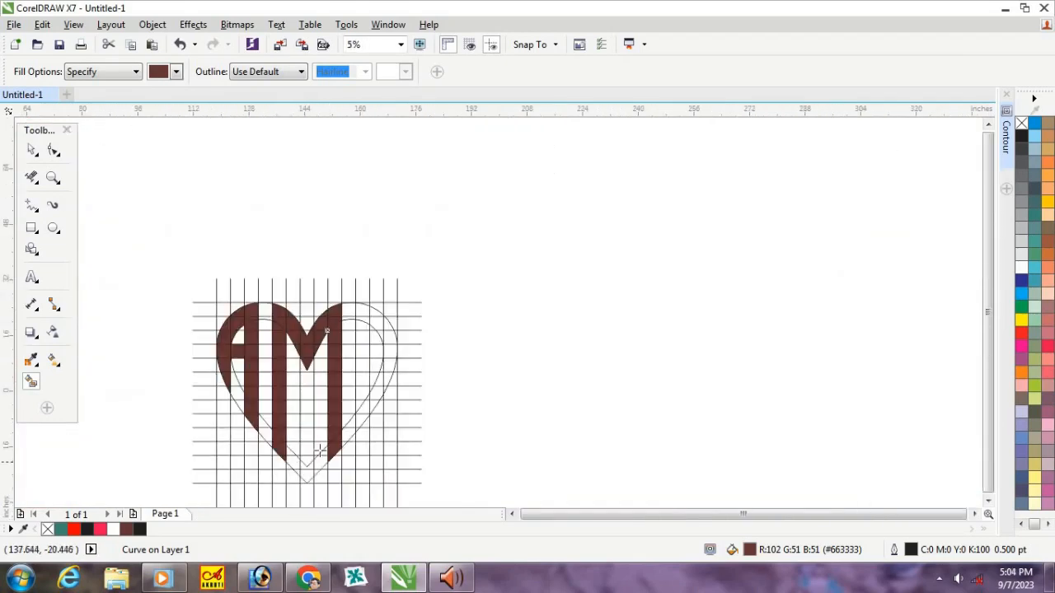
Smart-fill the column between the eleventh and twelfth vertical grid lines in brown, from the fifth horizontal line down to the outer heart.
scroll(238, 462, "up", 2)
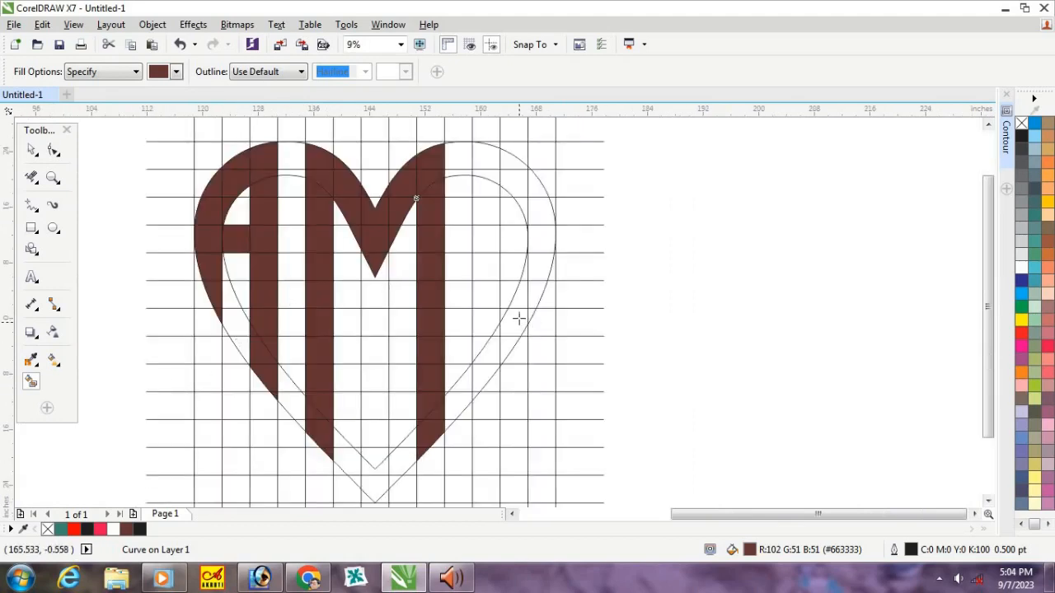
left_click_drag(484, 265, 478, 343)
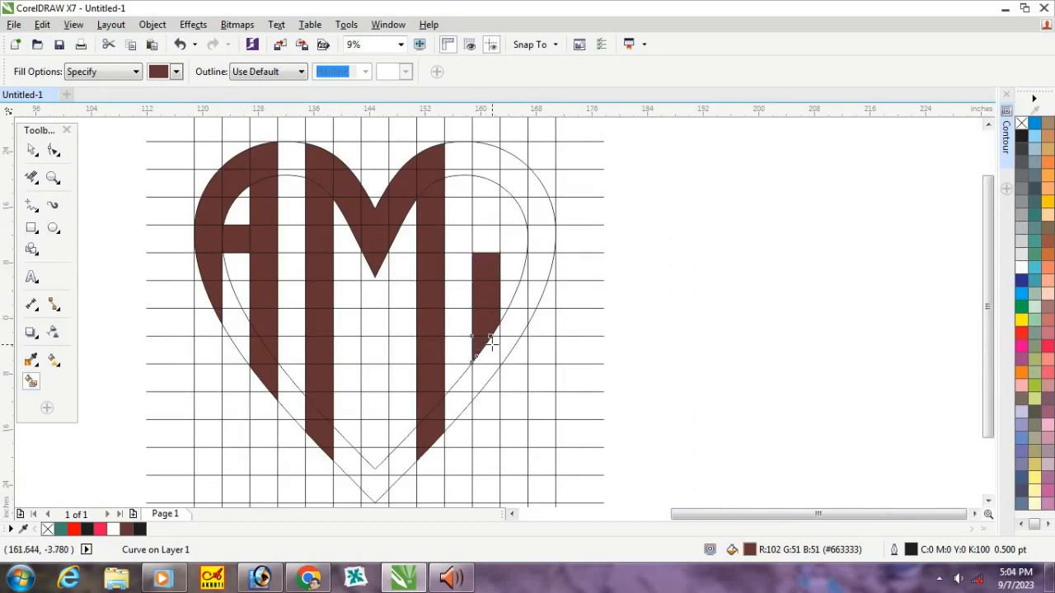
scroll(491, 342, "up", 2)
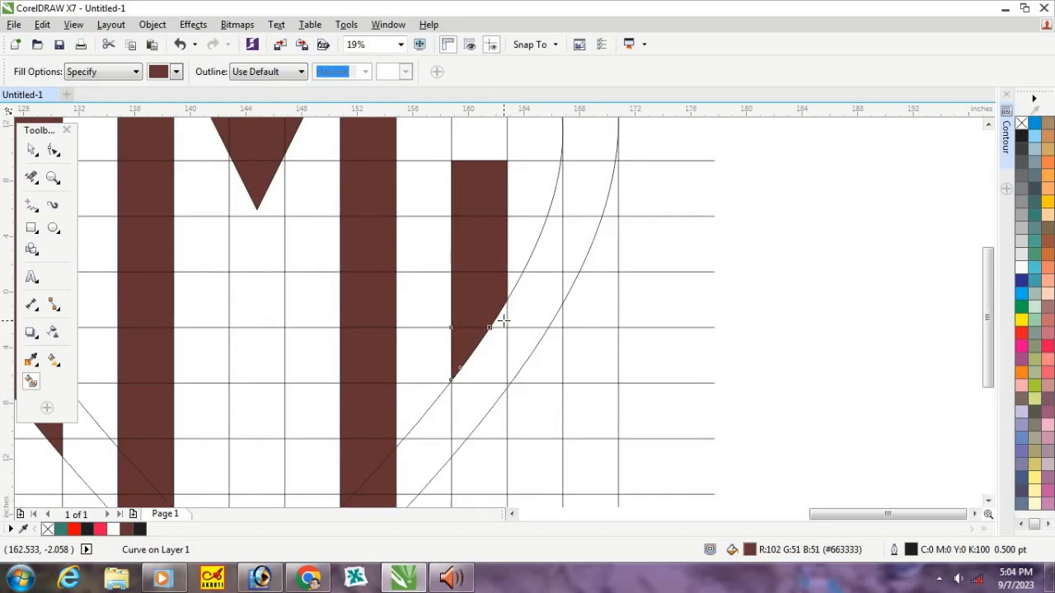
left_click(504, 322)
left_click(489, 353)
left_click(470, 395)
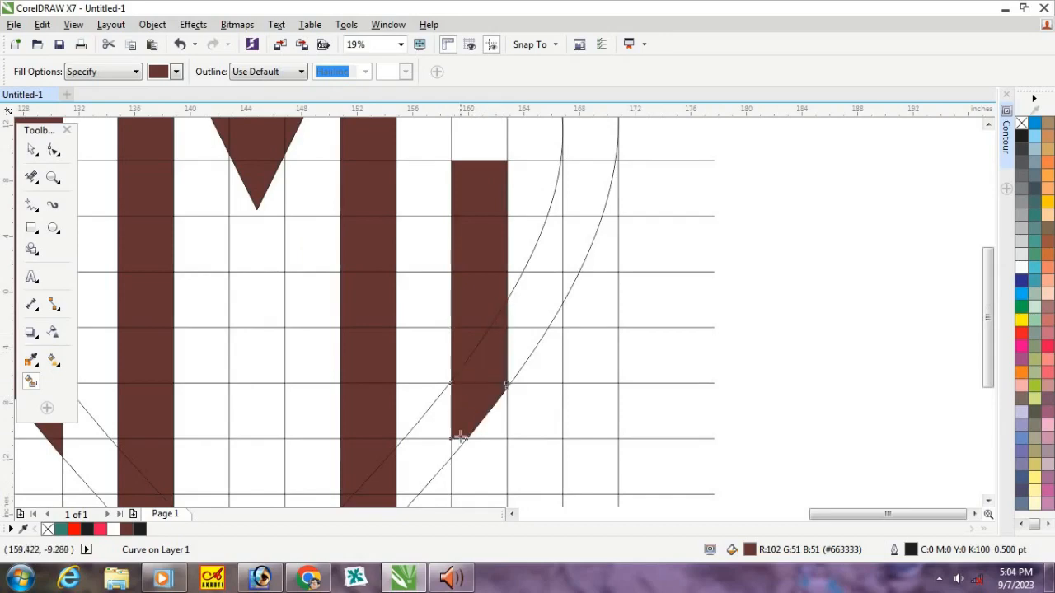
left_click(455, 443)
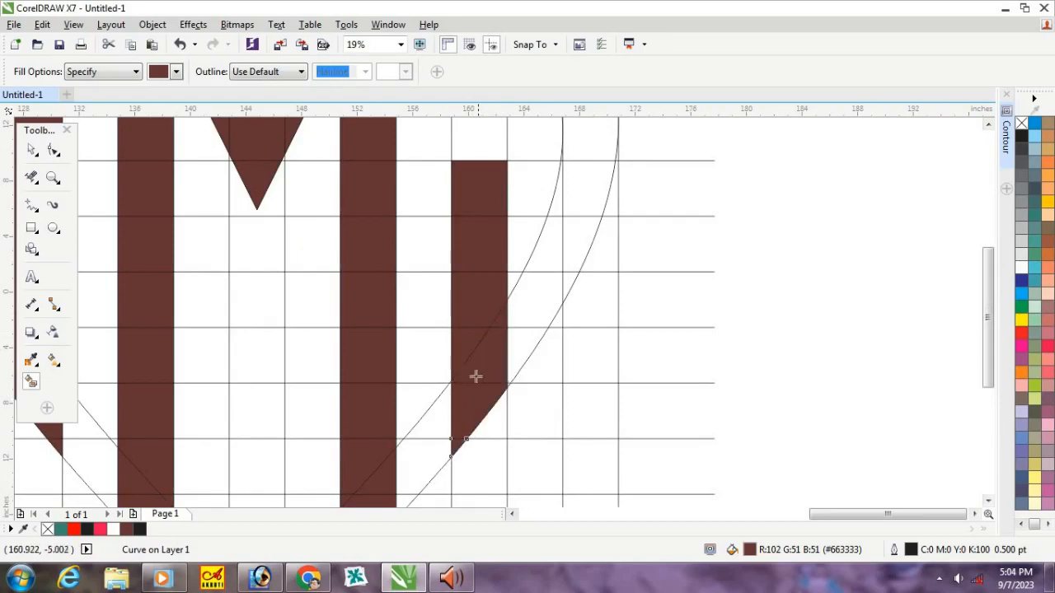
scroll(475, 383, "down", 2)
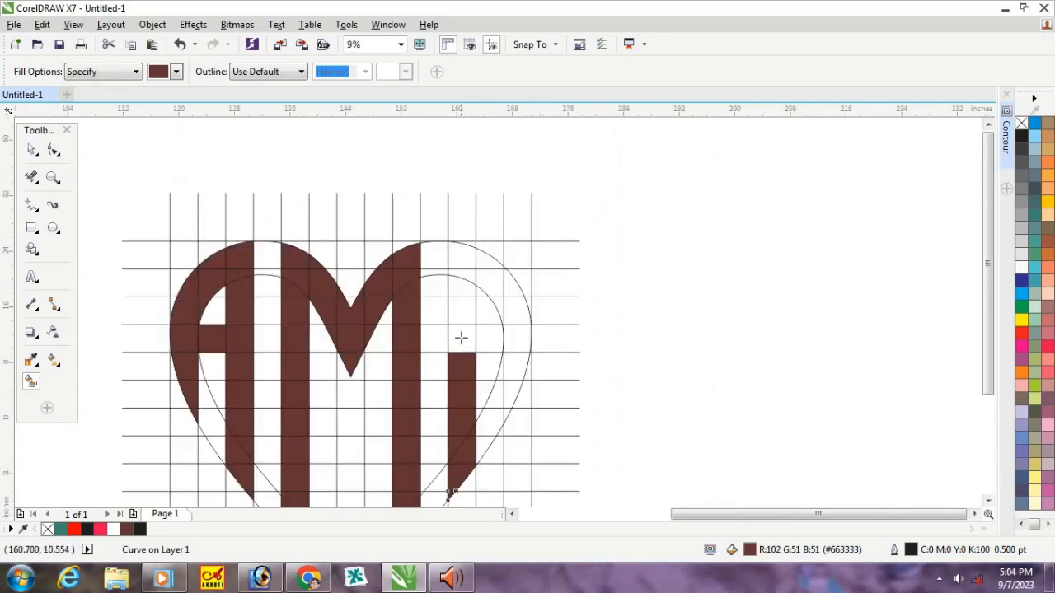
Smart-fill the column between the eleventh and twelfth vertical grid lines in brown, from the fifth horizontal line up to the outer heart.
left_click(462, 338)
left_click(464, 306)
left_click(464, 285)
left_click(464, 271)
left_click(465, 253)
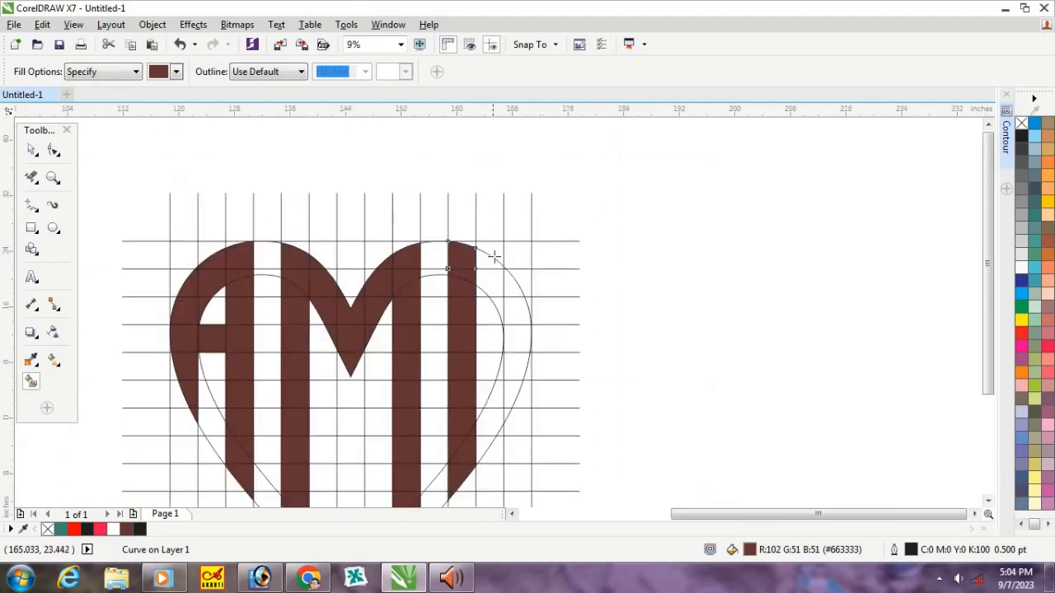
Smart-fill the upper-right band between the hearts in brown, from the twelfth vertical line around to the fourth horizontal line.
left_click(493, 257)
left_click(490, 282)
scroll(500, 287, "up", 2)
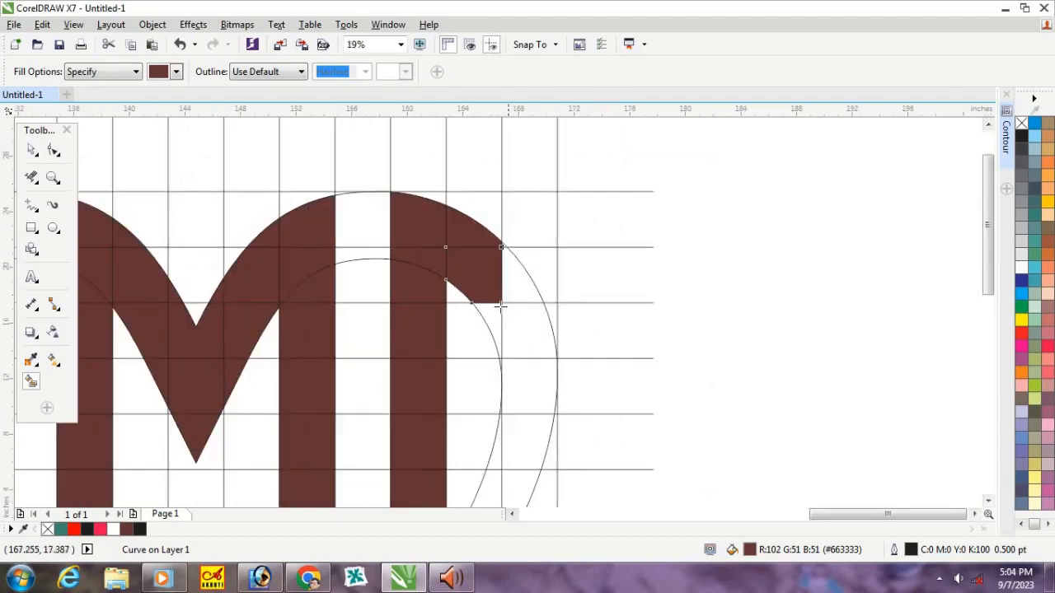
scroll(508, 303, "up", 3)
left_click(469, 313)
left_click(520, 371)
left_click(535, 259)
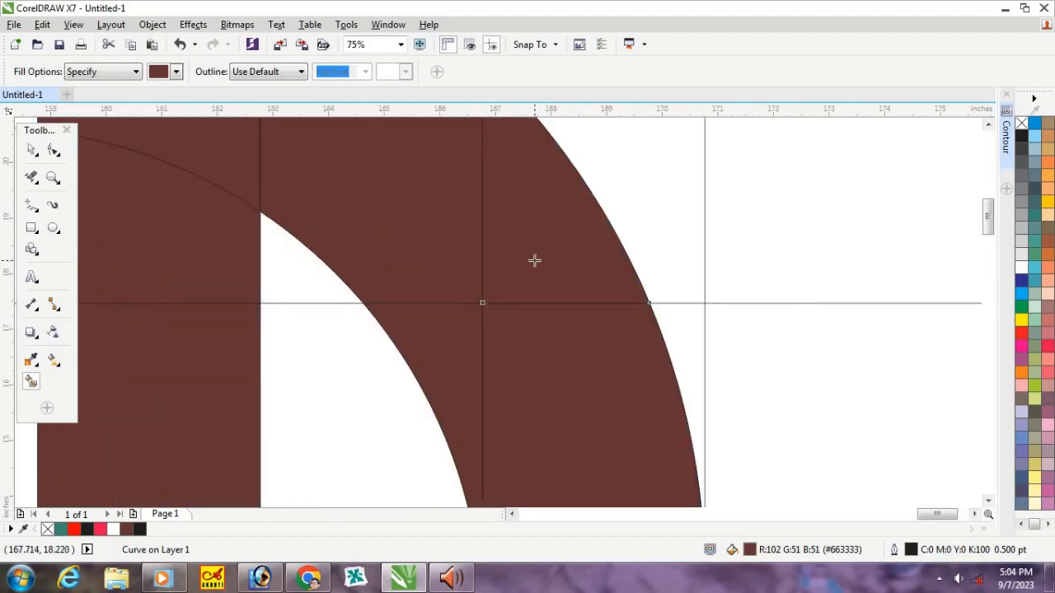
Smart-fill the right band between the two hearts in brown, from the fourth down to the sixth horizontal line.
scroll(535, 247, "down", 3)
scroll(554, 370, "up", 3)
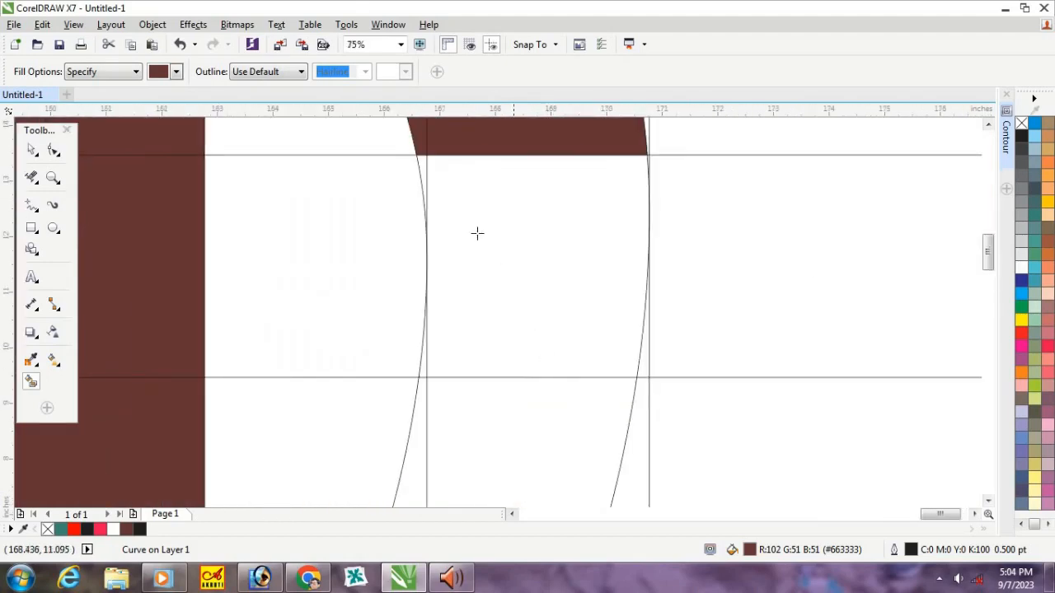
left_click(424, 170)
left_click(477, 202)
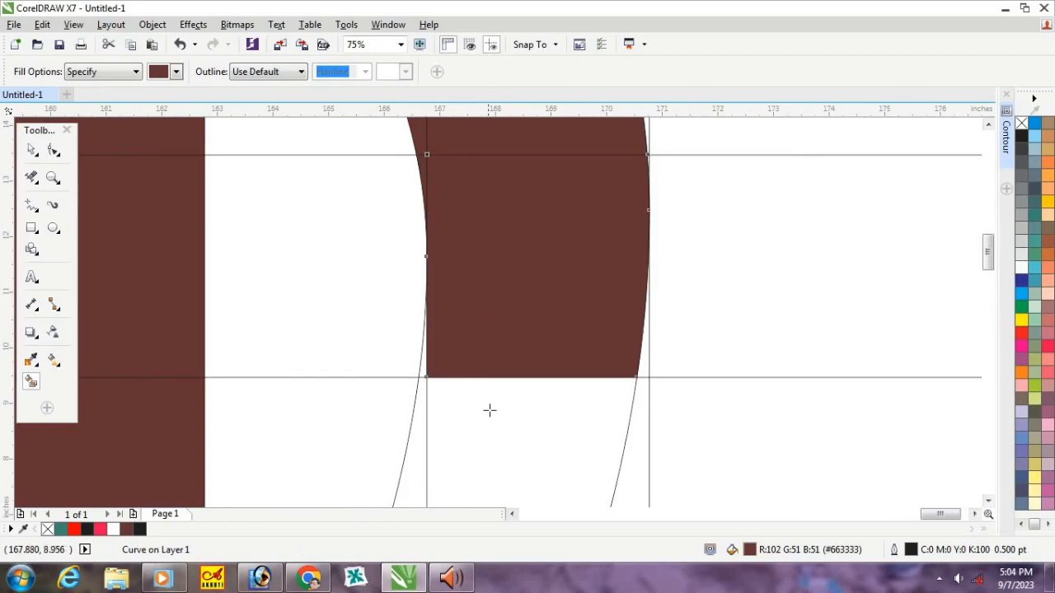
left_click(498, 391)
scroll(540, 221, "down", 1)
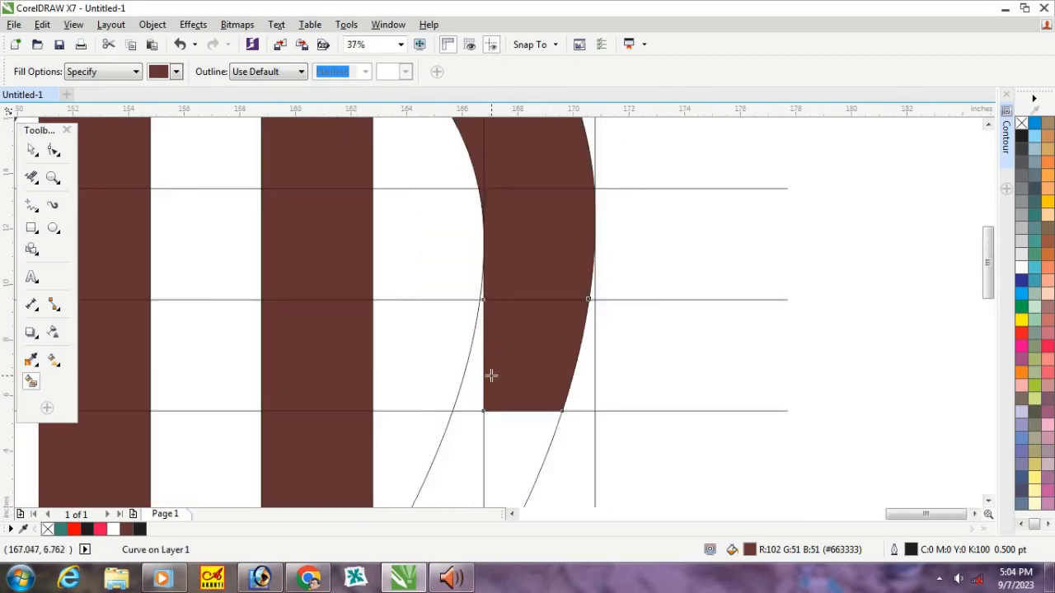
left_click(476, 376)
Fill the thin sliver beside the inner heart above the fifth horizontal line in brown, plus the band cells between the sixth and seventh lines.
scroll(472, 298, "up", 2)
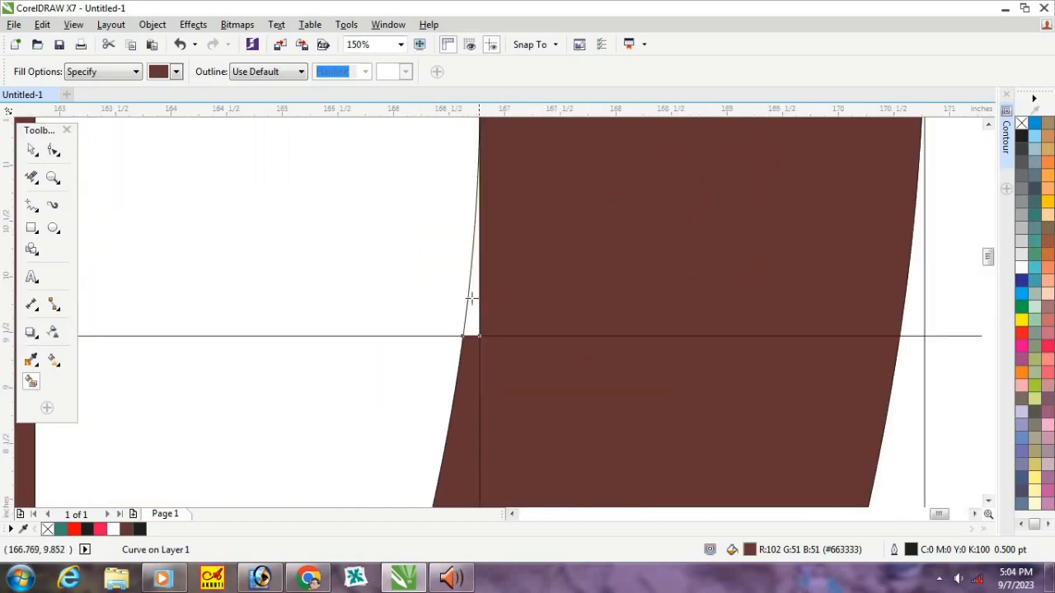
scroll(514, 238, "down", 1)
left_click(547, 412)
left_click(502, 407)
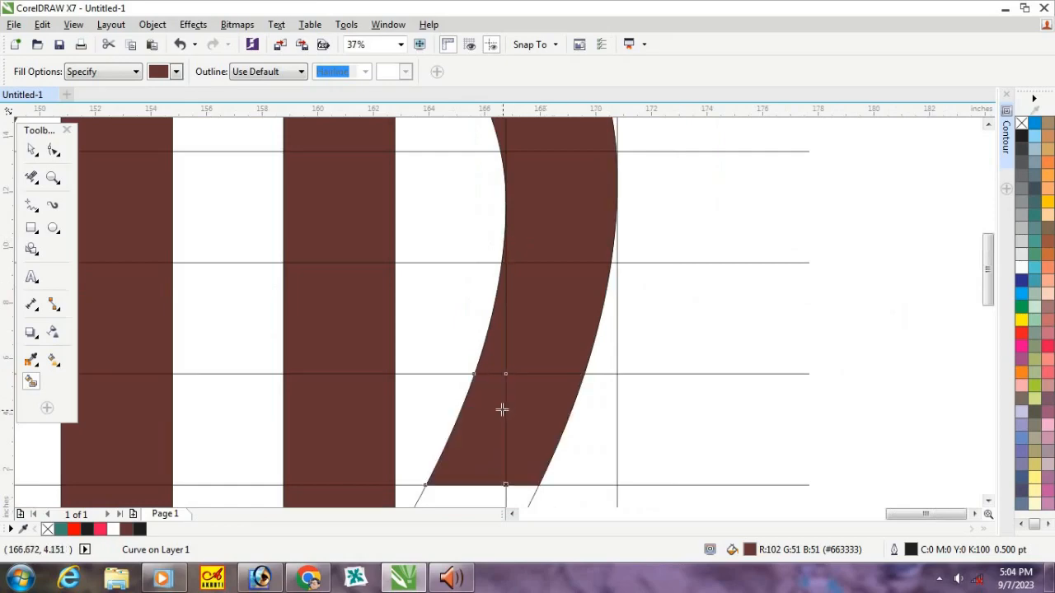
Smart-fill the rest of the right band in brown, from the seventh horizontal line down to the D's stem, including the tiny corner gap.
scroll(582, 237, "down", 1)
scroll(582, 236, "down", 1)
scroll(582, 231, "up", 4)
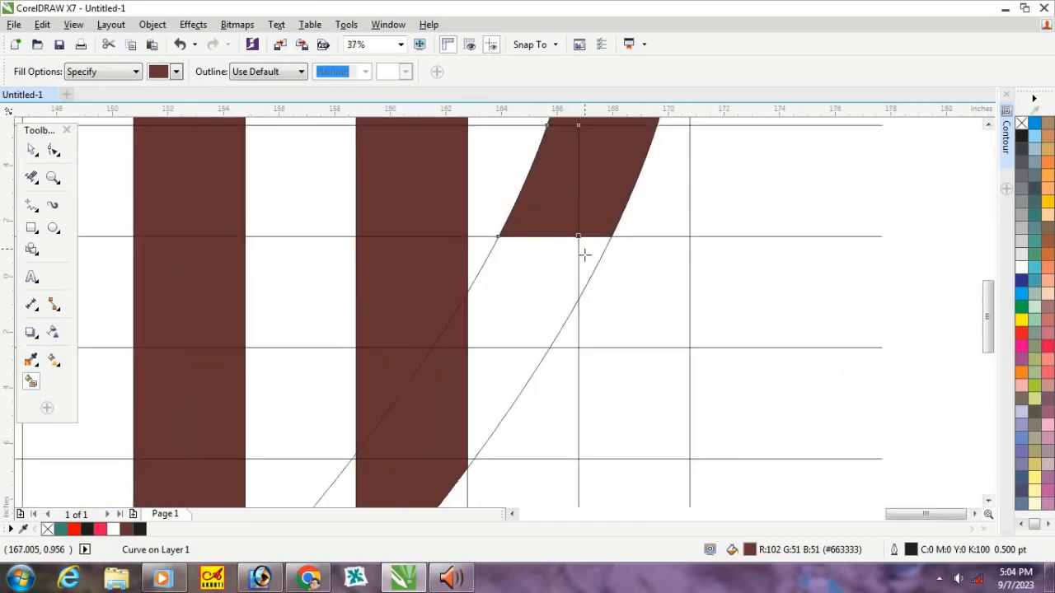
left_click(586, 256)
left_click(542, 271)
left_click(511, 371)
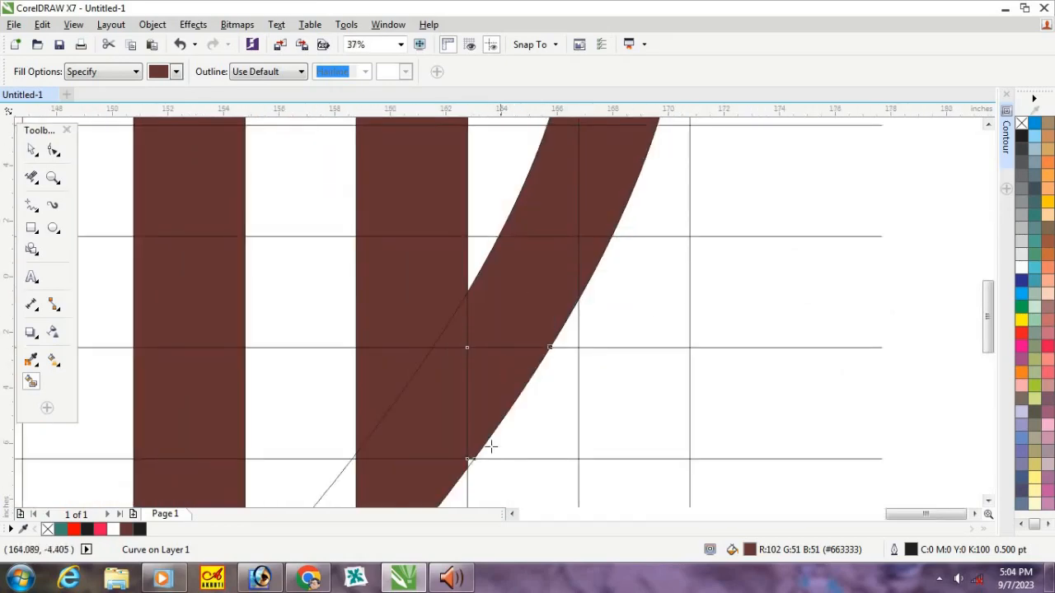
scroll(466, 497, "up", 4)
left_click(496, 226)
Inspect the brown D's curve, joints and outer edge for leftover unfilled gaps.
scroll(502, 299, "down", 5)
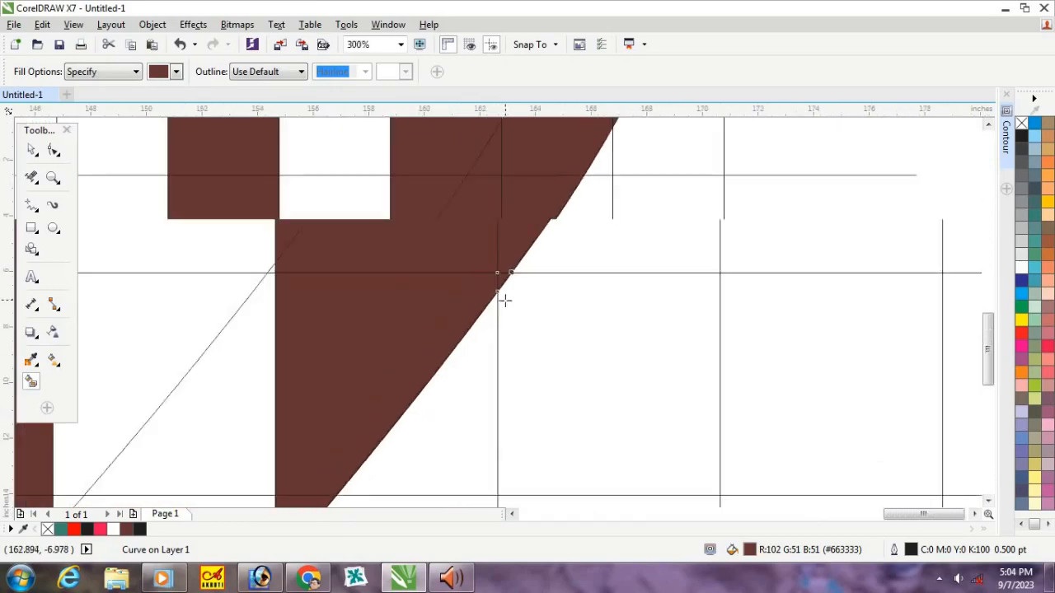
scroll(511, 311, "down", 2)
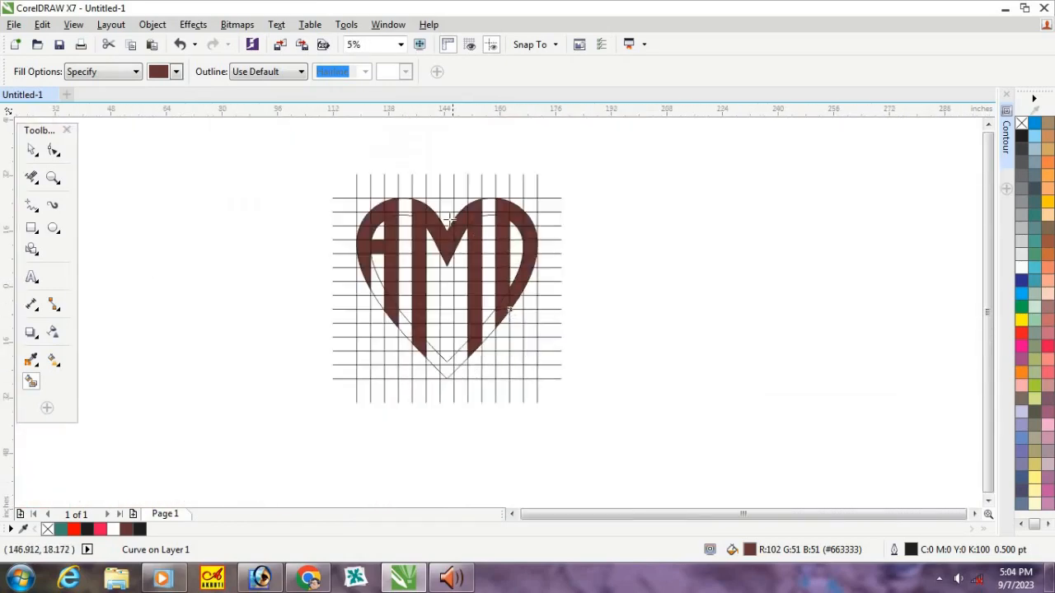
scroll(453, 208, "up", 2)
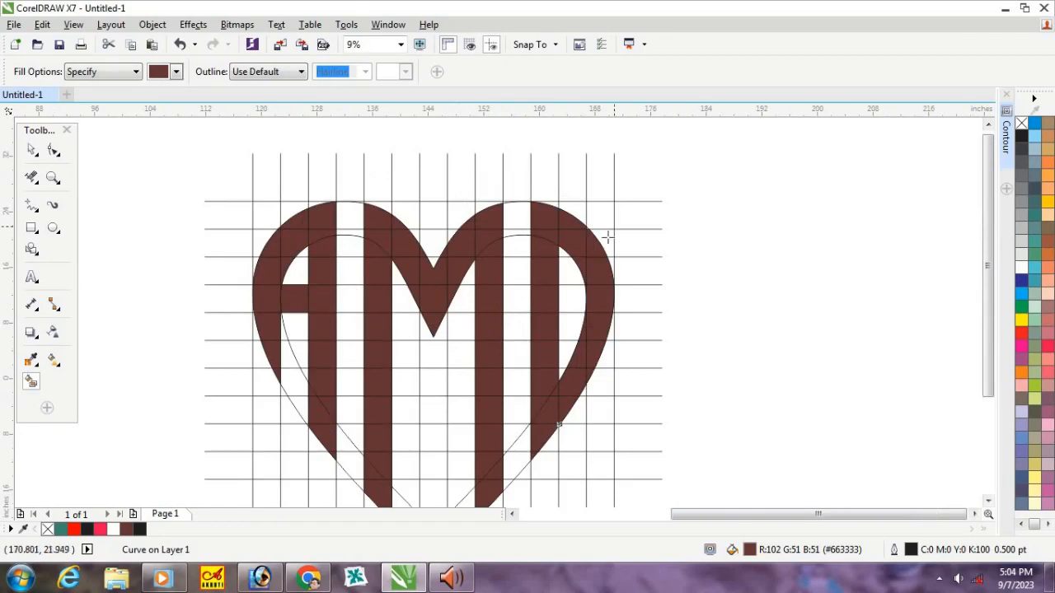
scroll(608, 237, "up", 9)
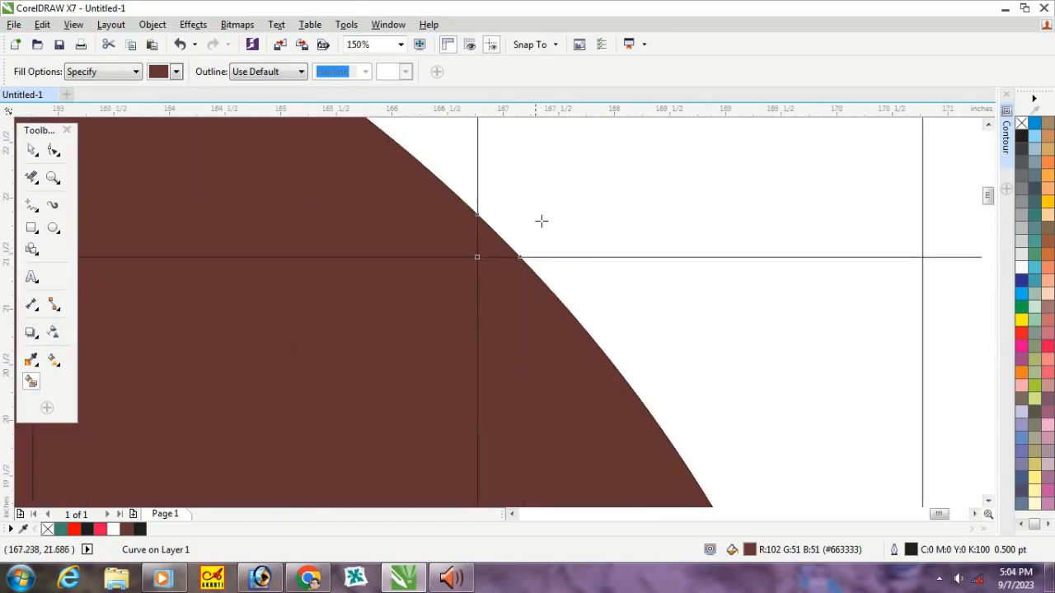
scroll(541, 221, "down", 7)
scroll(593, 255, "down", 3)
scroll(580, 308, "up", 3)
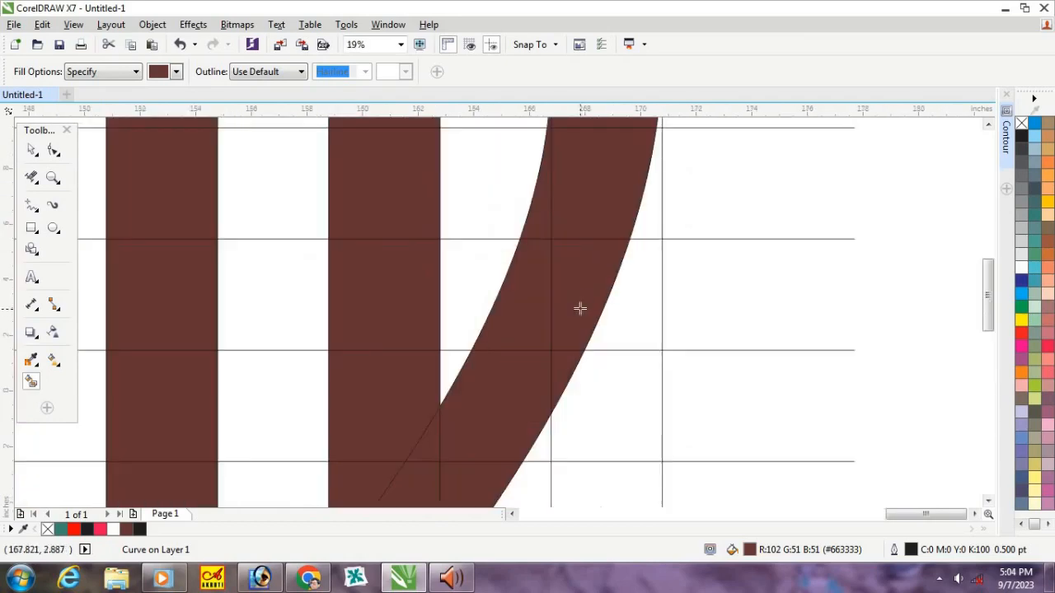
scroll(651, 272, "down", 2)
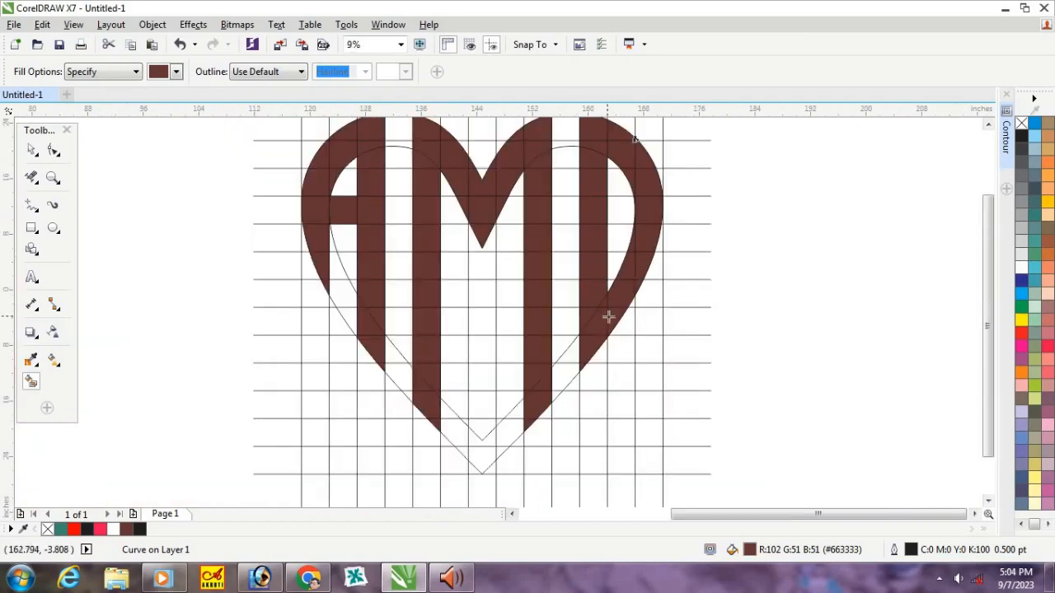
Delete the vertical and horizontal grid-line groups and both heart outlines around the brown letters.
left_click(31, 149)
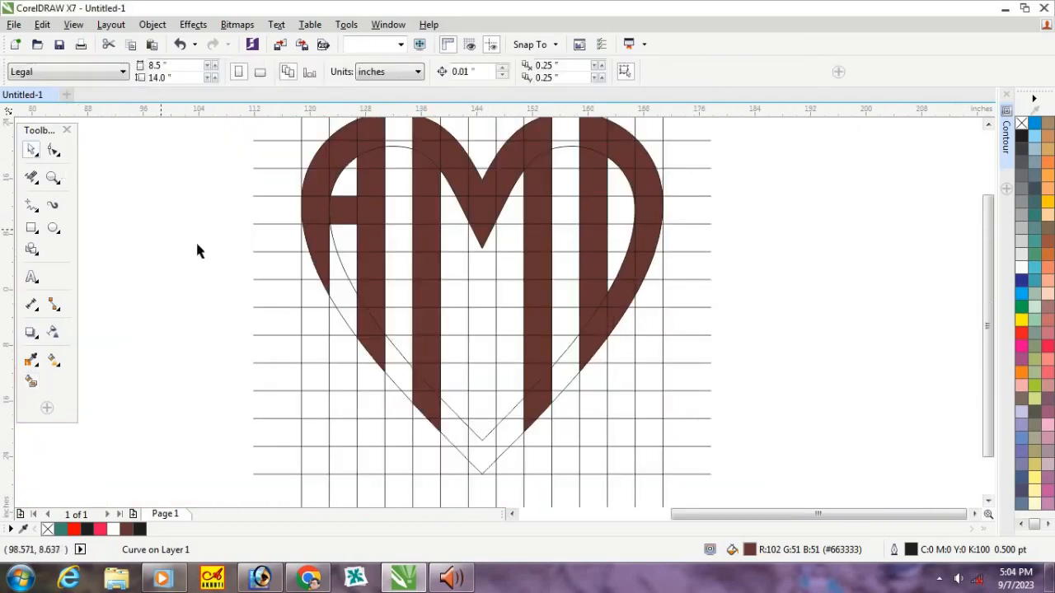
scroll(421, 375, "down", 1)
scroll(425, 258, "up", 1)
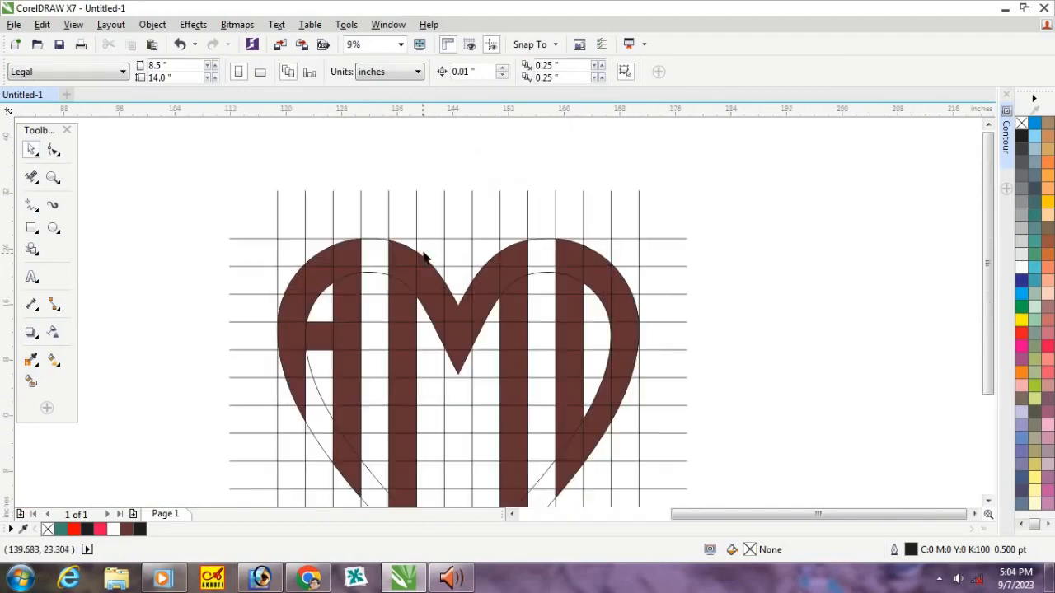
left_click(417, 208)
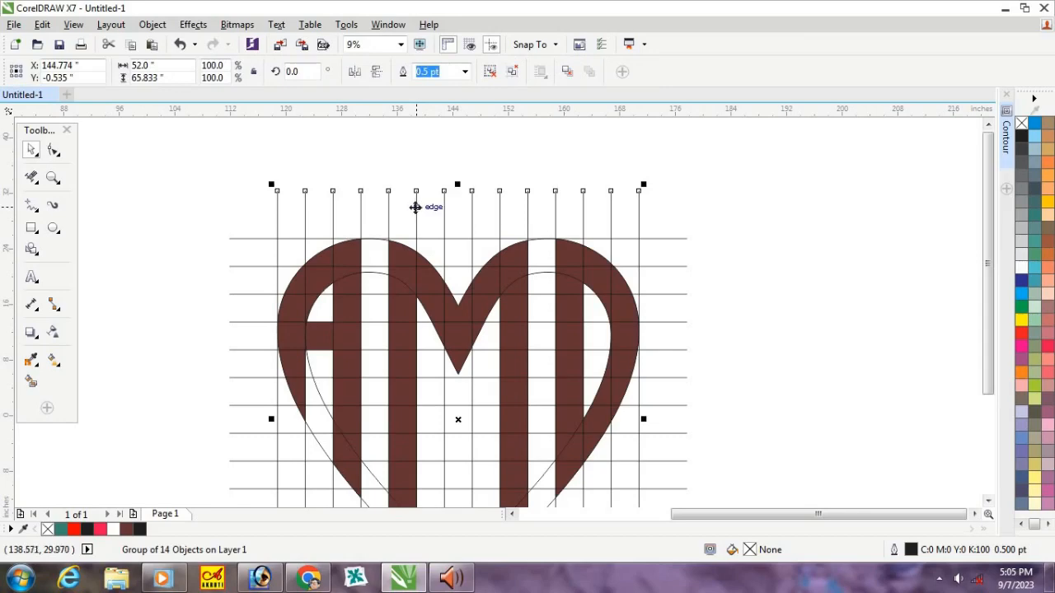
key("Delete")
left_click(268, 243)
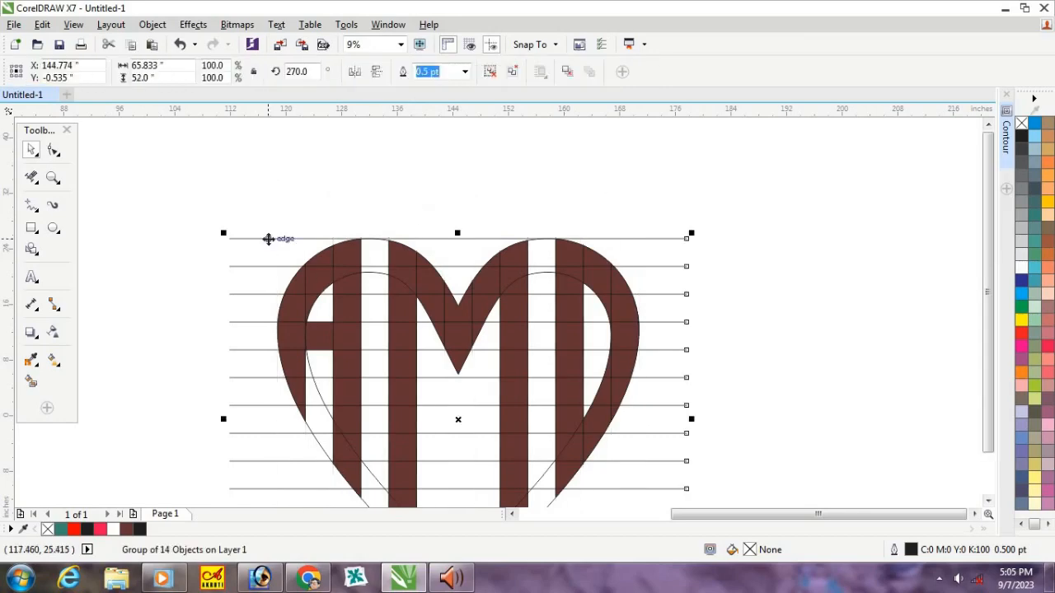
key("Delete")
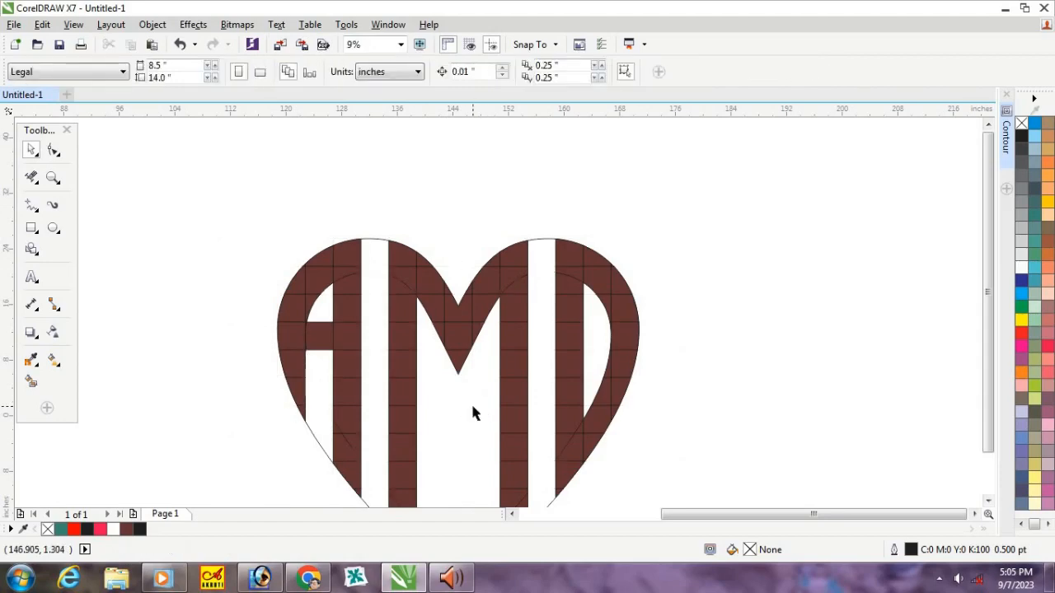
left_click(472, 412)
key("Delete")
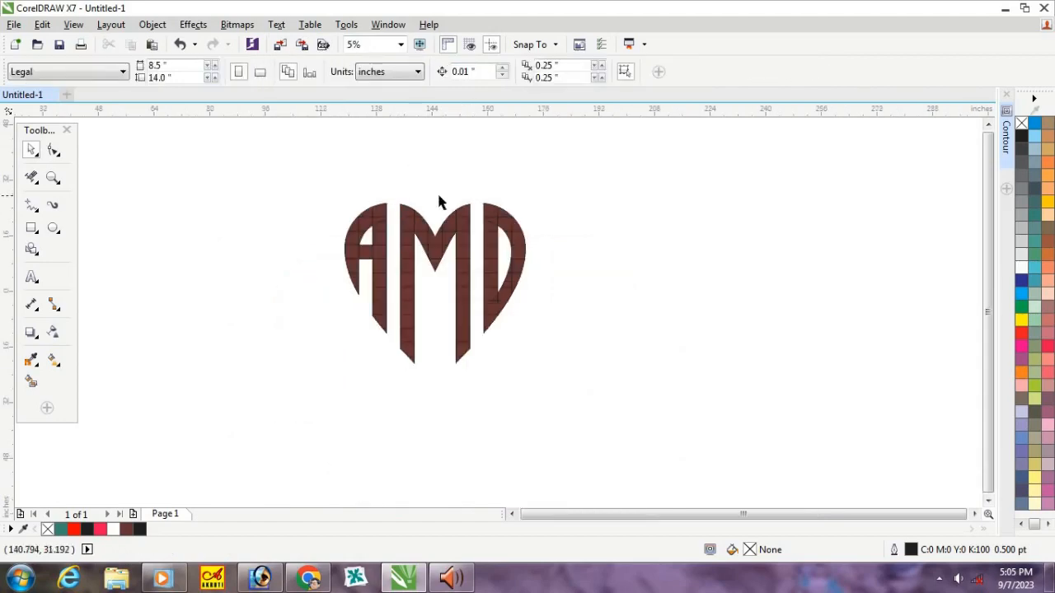
Weld all the brown pieces of the letters A, M and D into a single curve.
scroll(493, 204, "up", 5)
scroll(498, 207, "down", 4)
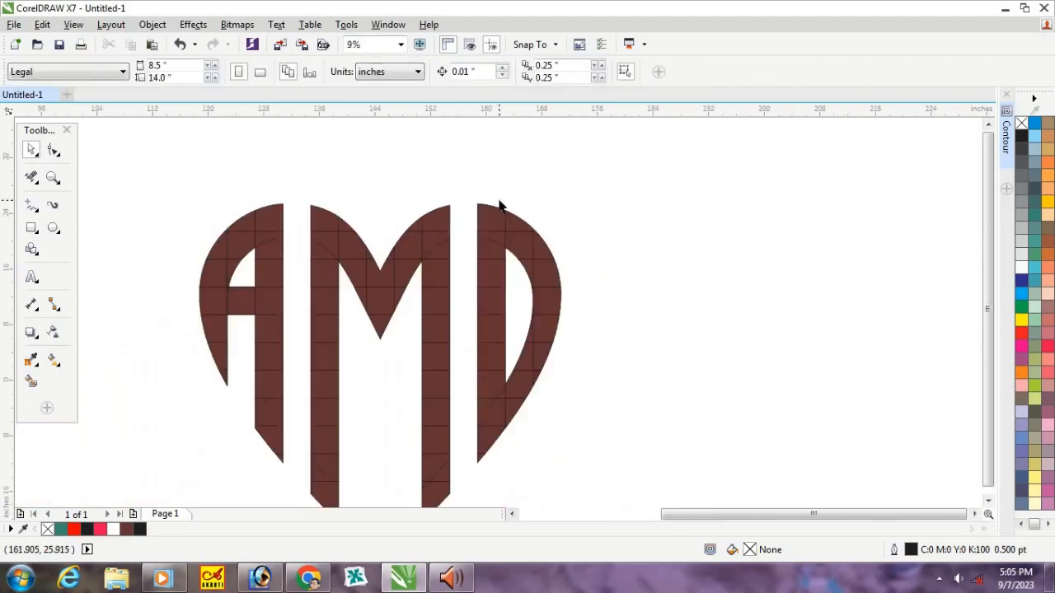
scroll(419, 195, "down", 1)
left_click_drag(278, 167, 569, 396)
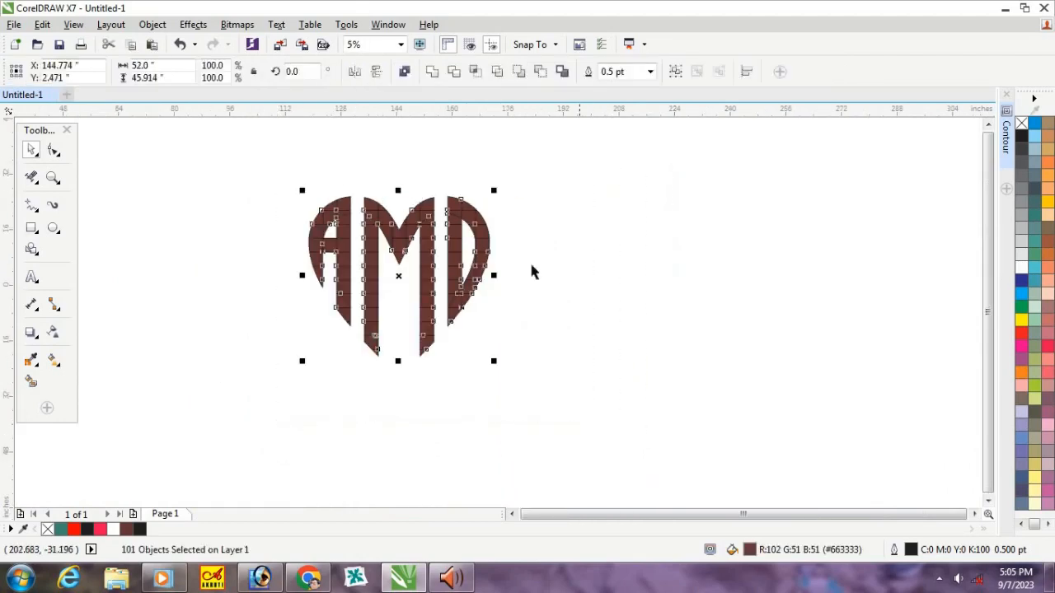
left_click(432, 71)
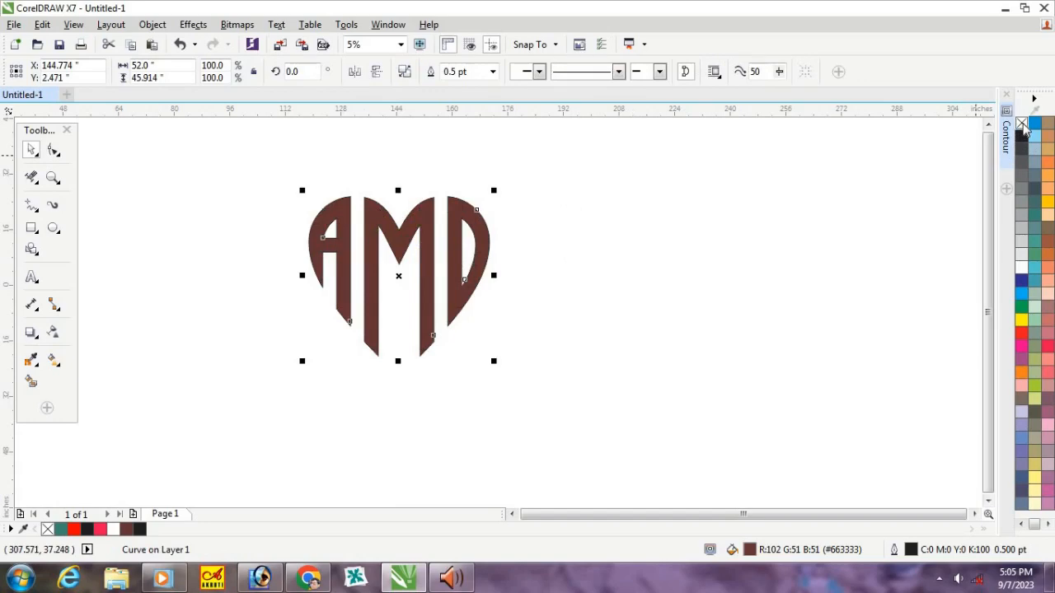
Remove the outline from the welded AMD heart and deselect it.
right_click(1025, 128)
scroll(307, 210, "up", 2)
scroll(303, 210, "down", 1)
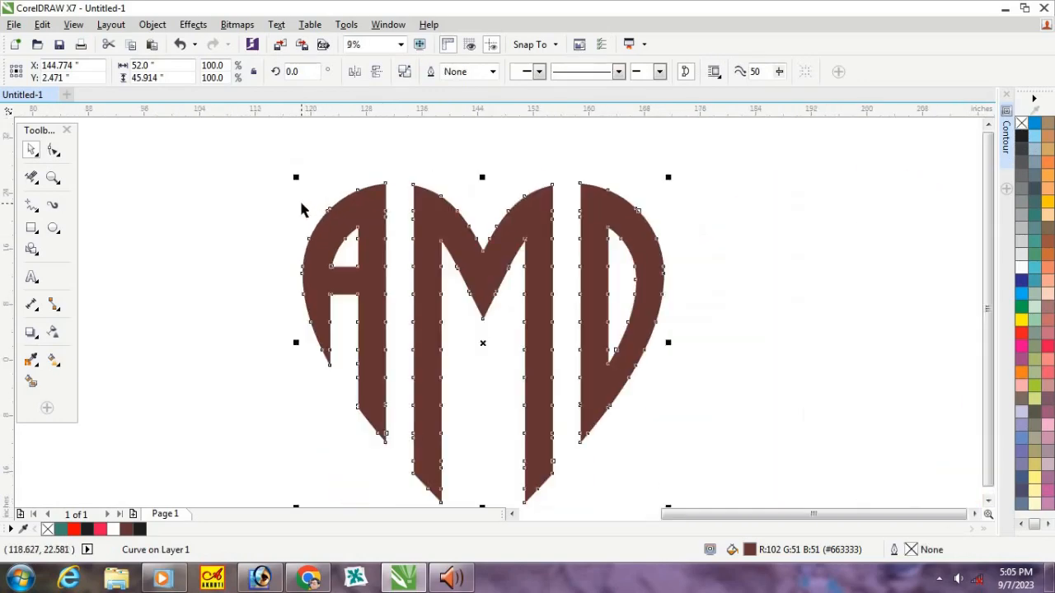
left_click(800, 233)
scroll(341, 258, "down", 1)
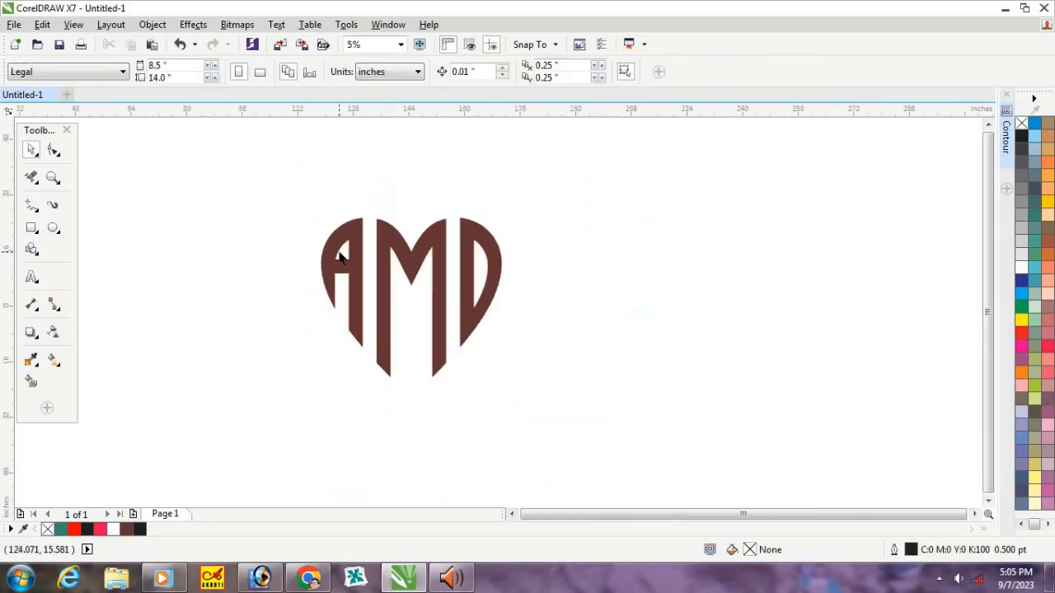